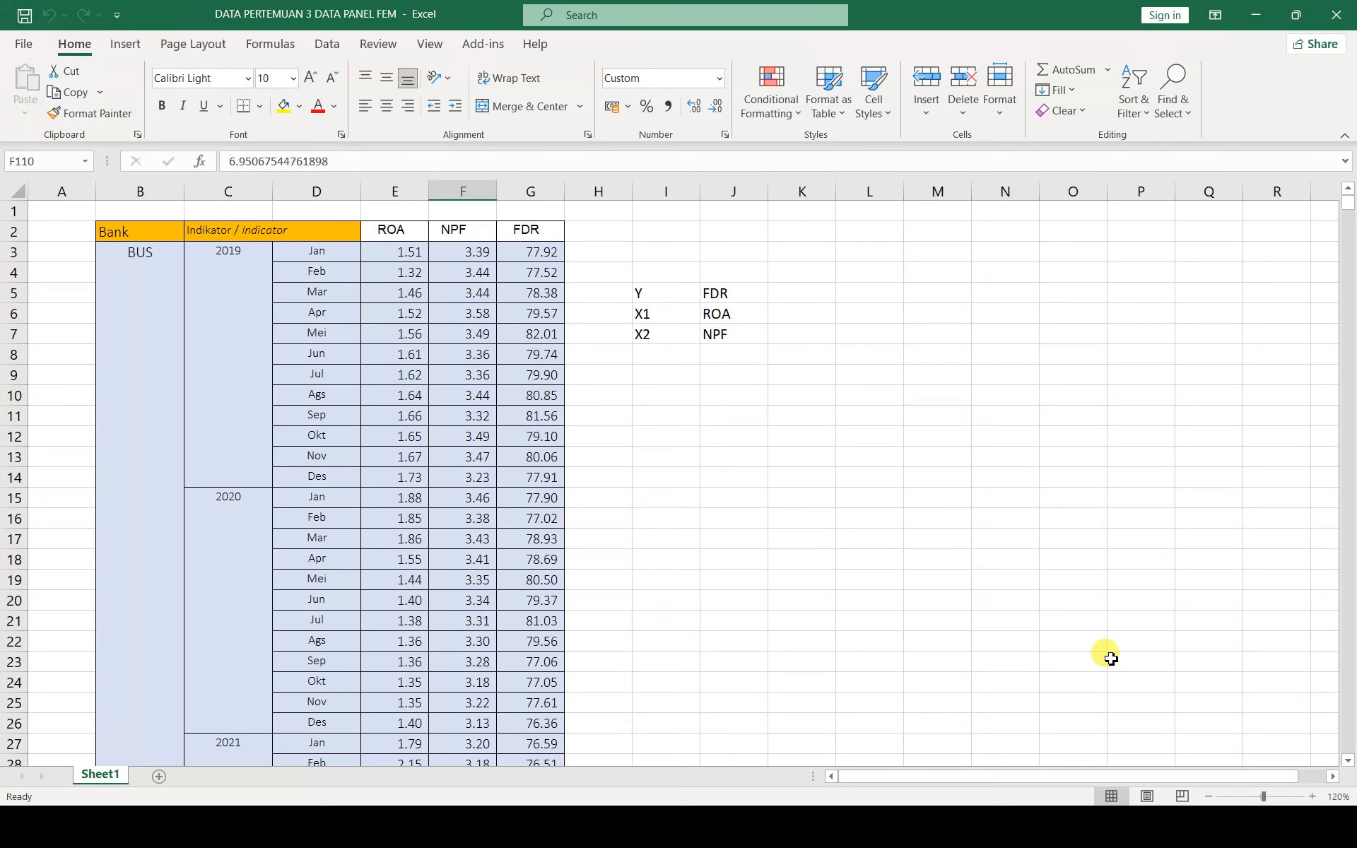
Copy the ROA, NPF and FDR columns with their headers, from row 2 down to row 110
{"action": "left_click", "coordinate": [388, 233]}
{"action": "left_click_drag", "start_coordinate": [388, 232], "coordinate": [518, 247]}
{"action": "key", "text": "ctrl+shift+Down"}
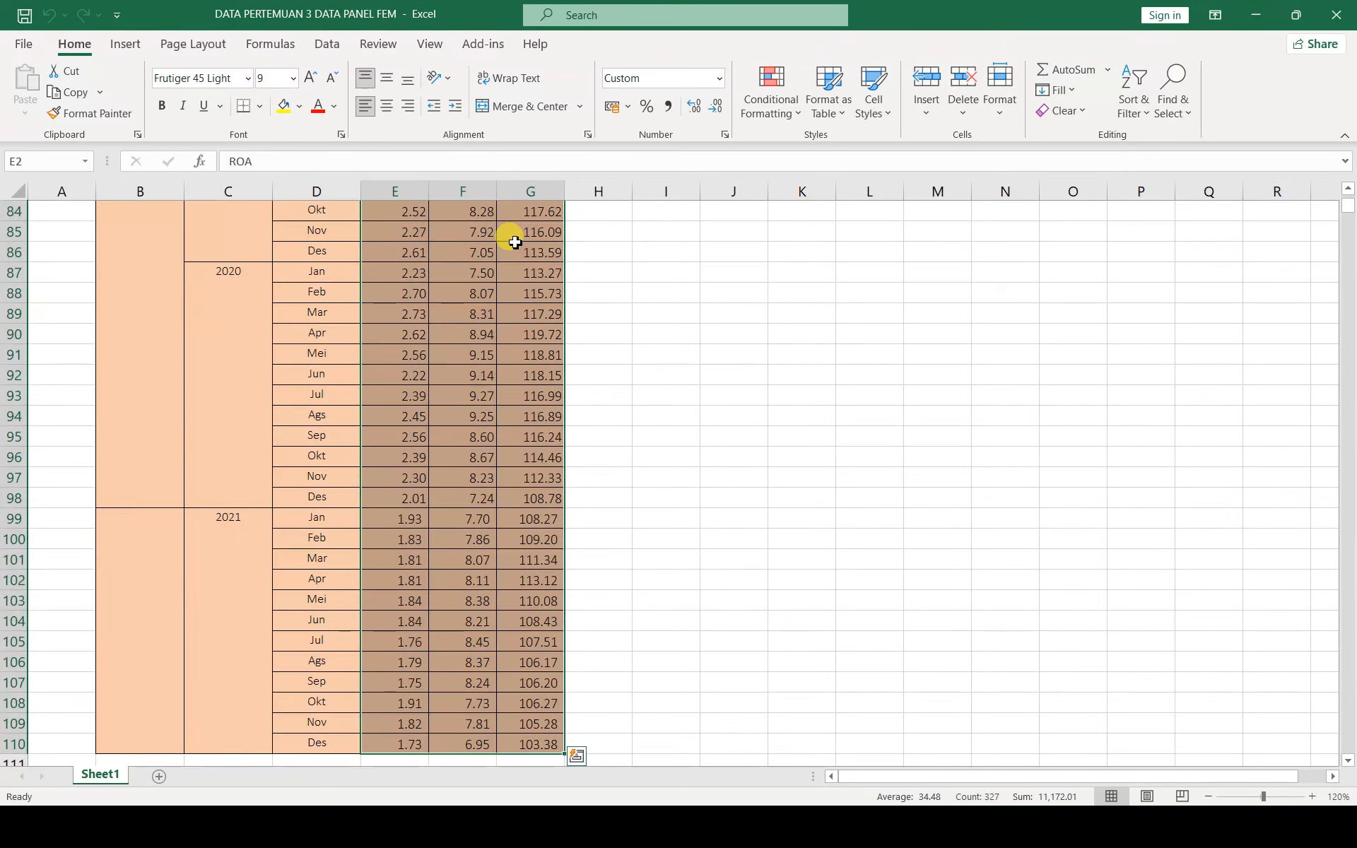
{"action": "key", "text": "ctrl+c"}
{"action": "scroll", "coordinate": [506, 238], "scroll_direction": "up", "scroll_amount": 15}
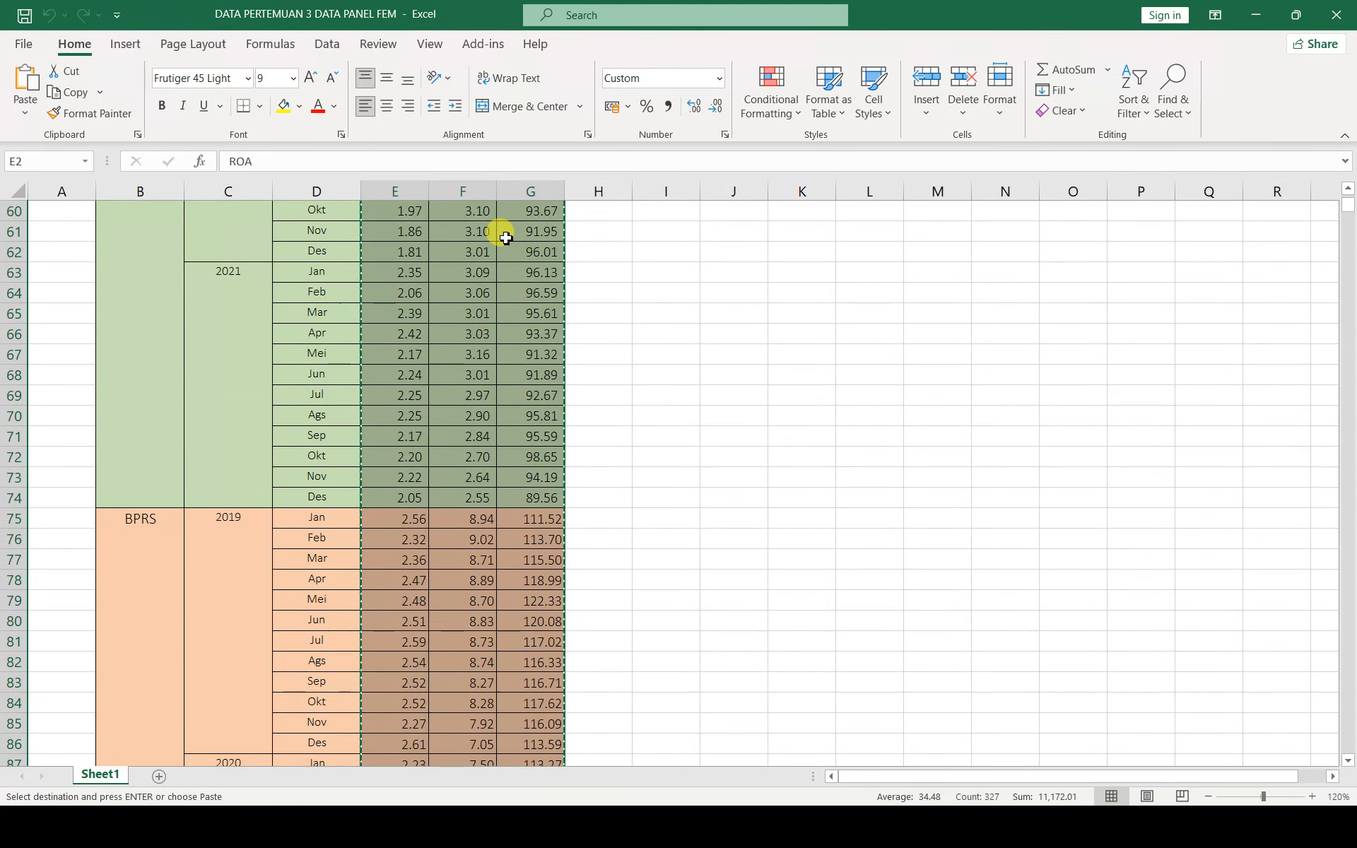
{"action": "scroll", "coordinate": [506, 238], "scroll_direction": "up", "scroll_amount": 6}
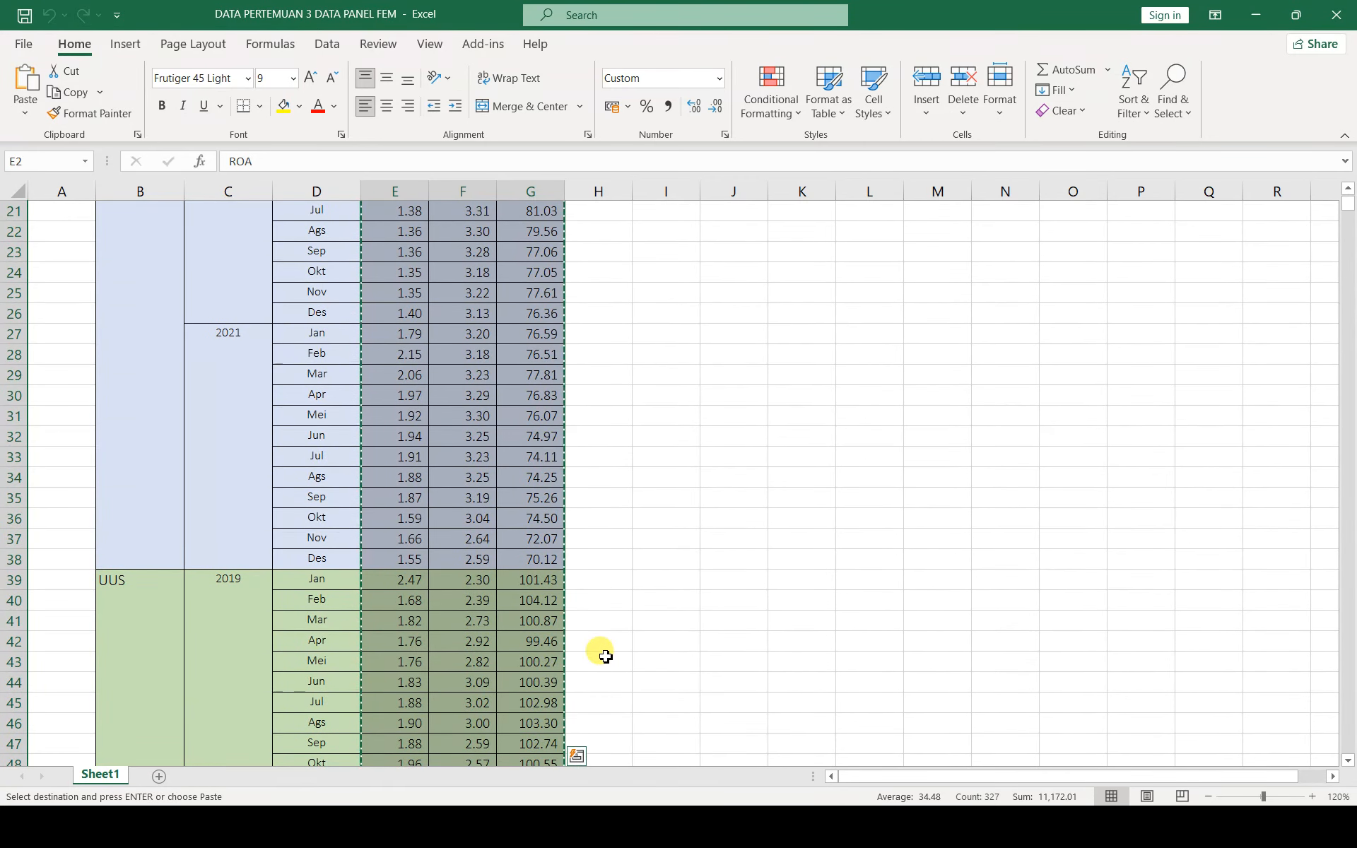
Switch to EViews and start a new workfile with a Balanced Panel structure and Monthly frequency
{"action": "key", "text": "alt+Tab"}
{"action": "key", "text": "alt+Tab"}
{"action": "key", "text": "alt+Tab"}
{"action": "key", "text": "alt+Tab"}
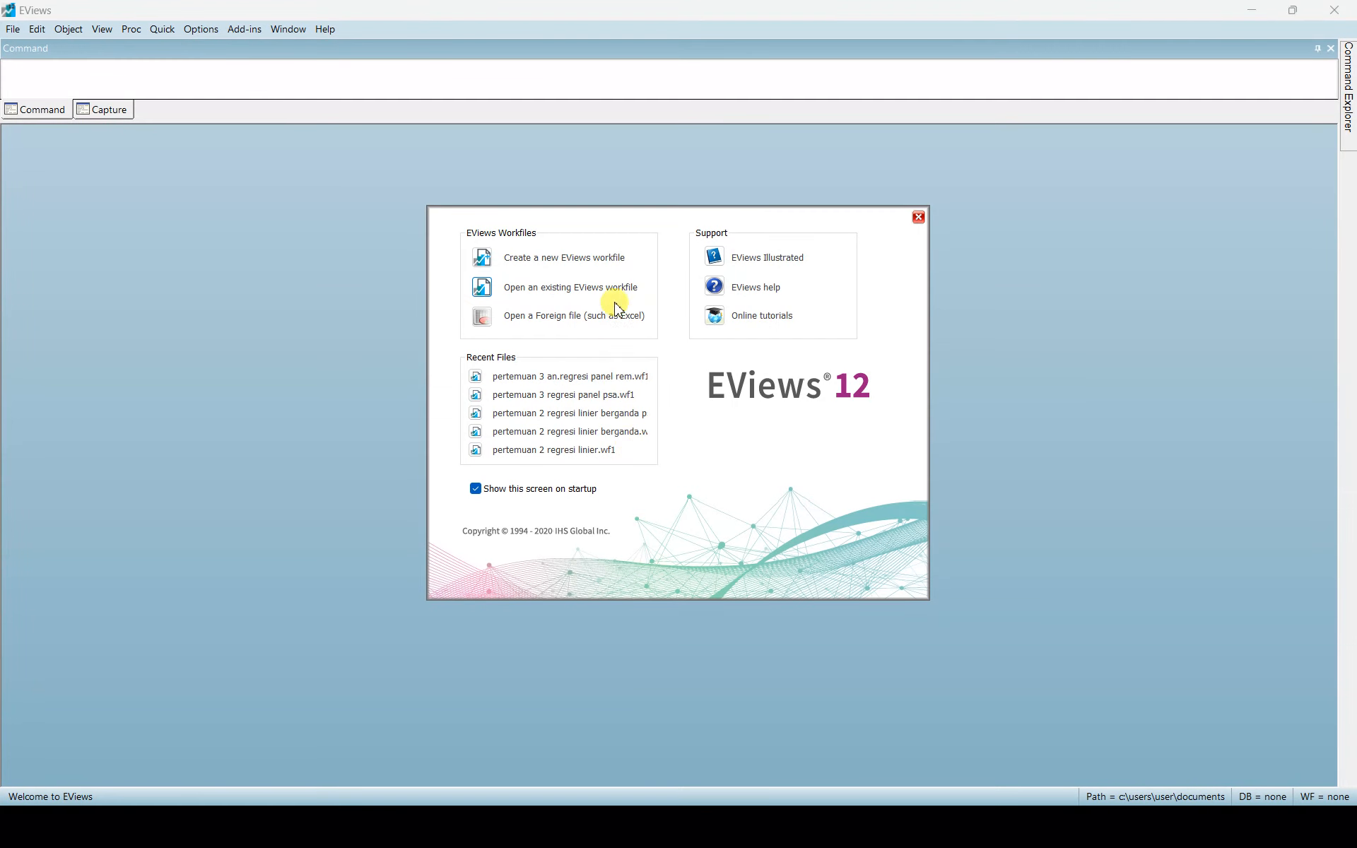
{"action": "left_click", "coordinate": [605, 259]}
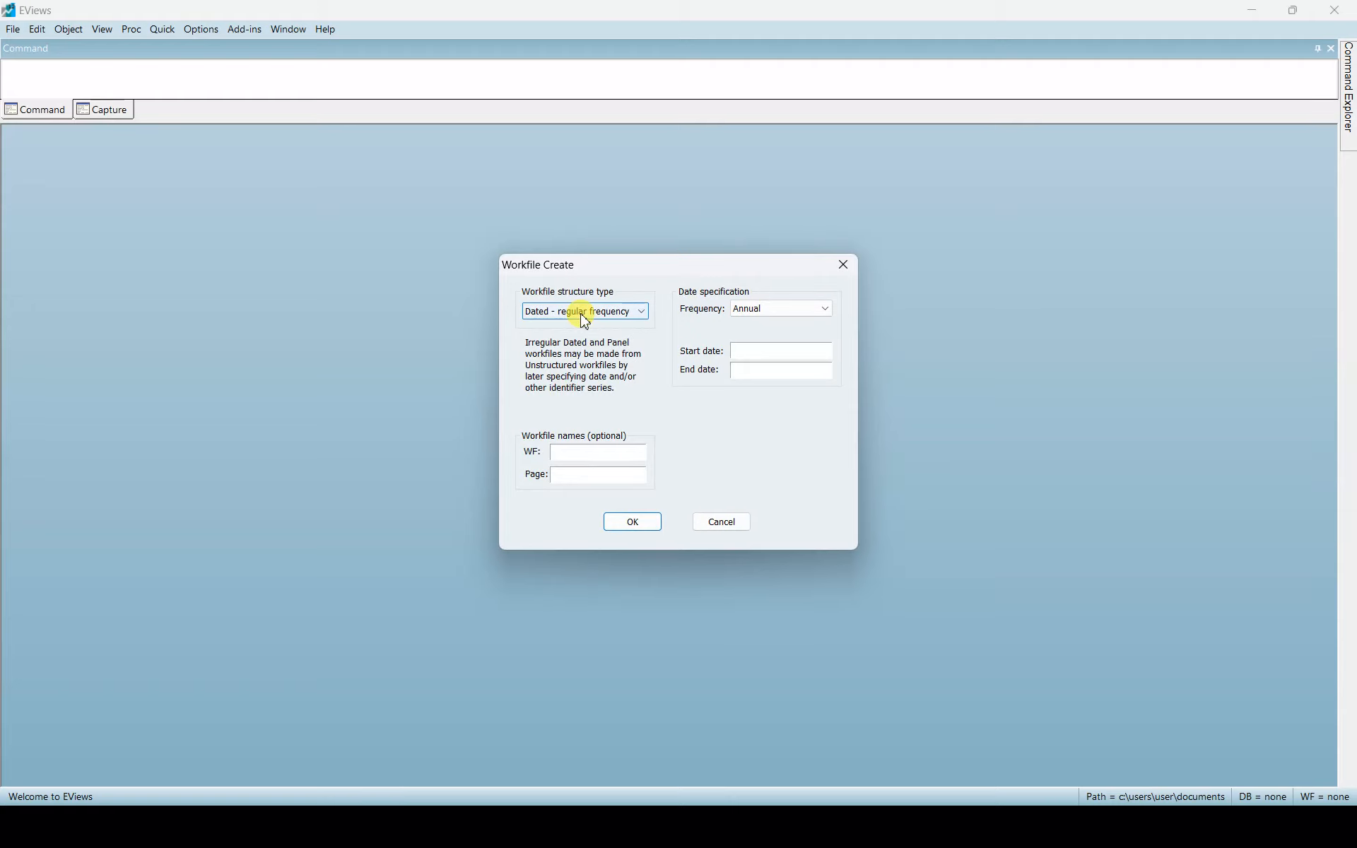
{"action": "left_click", "coordinate": [584, 316]}
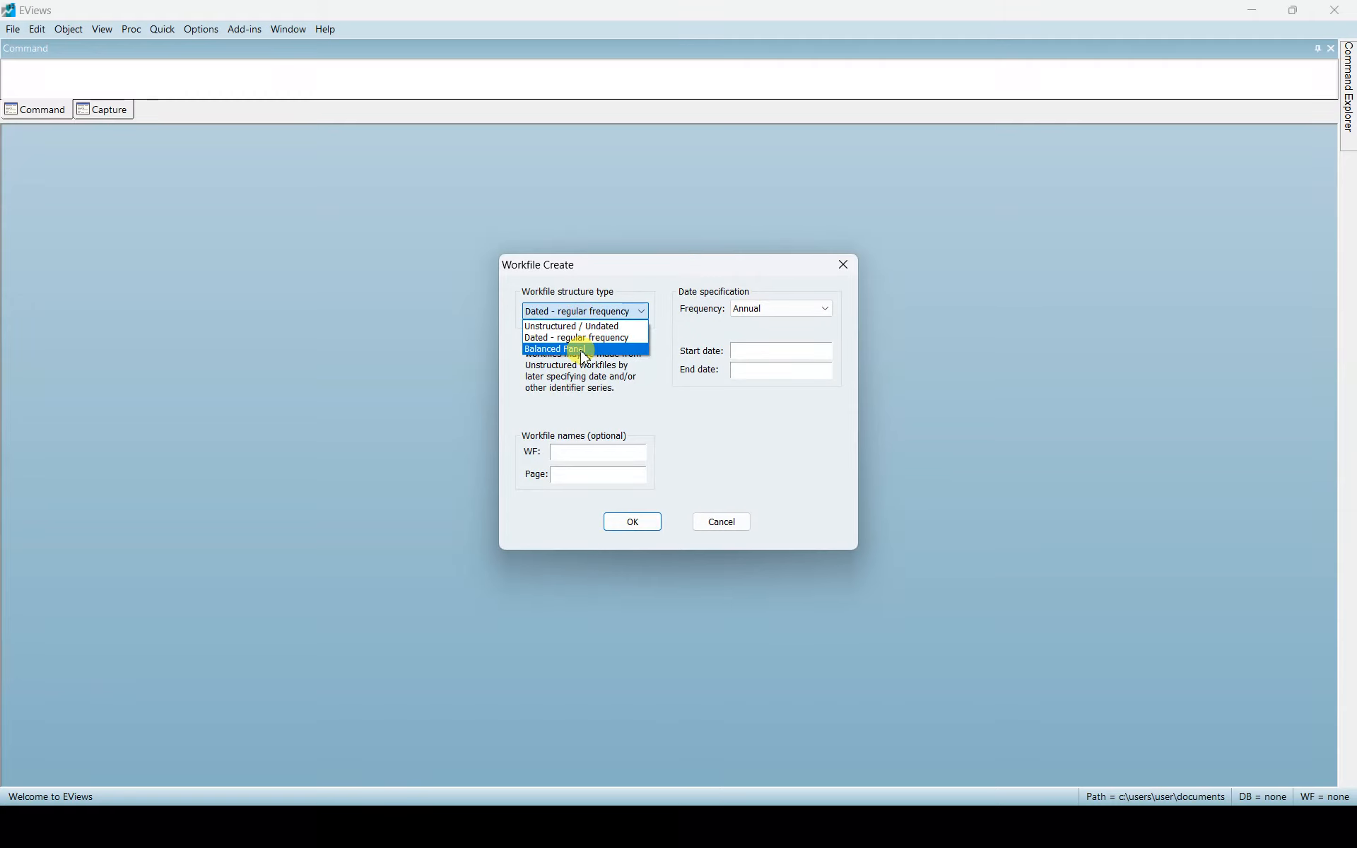
{"action": "left_click", "coordinate": [584, 349]}
{"action": "left_click", "coordinate": [746, 310]}
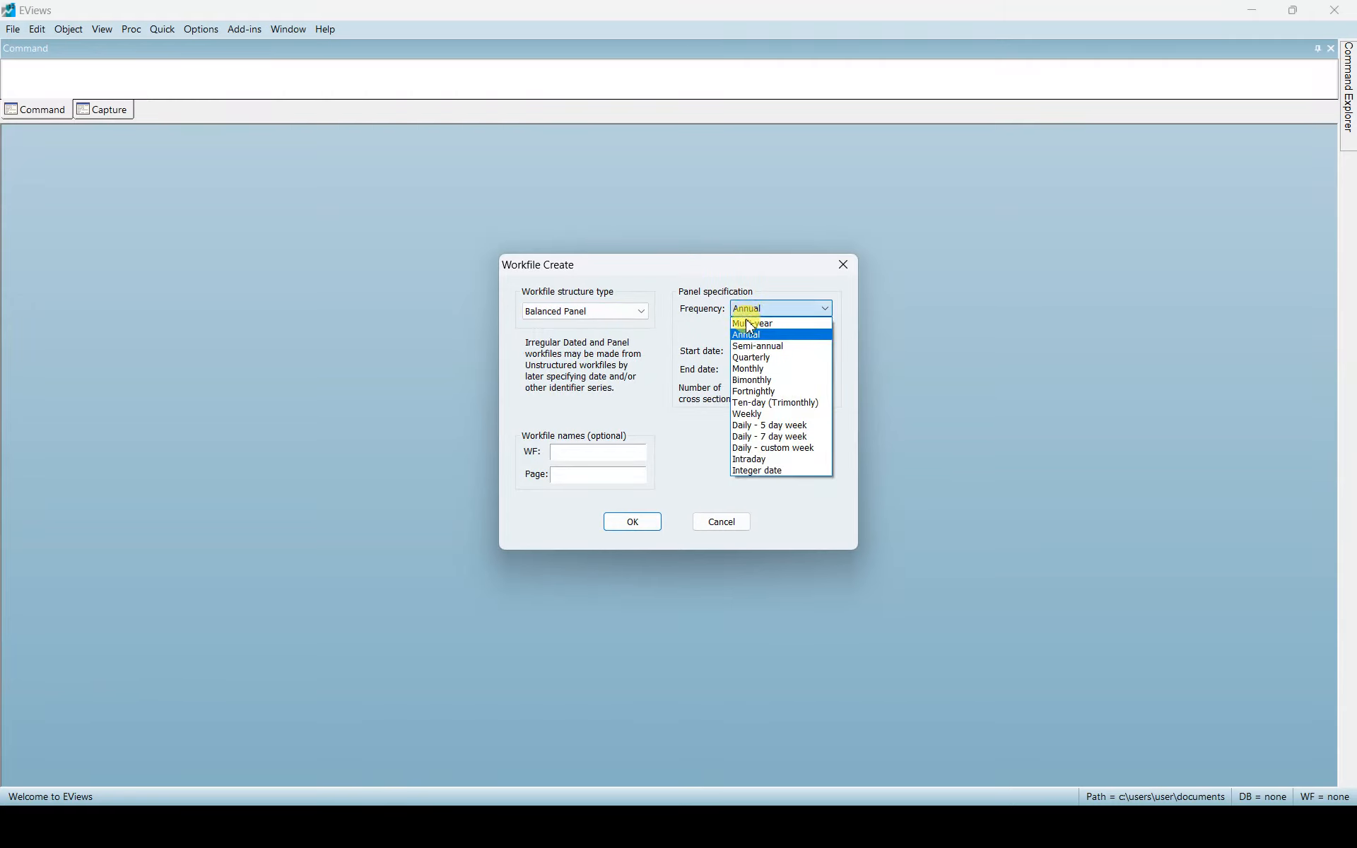
{"action": "left_click", "coordinate": [747, 368]}
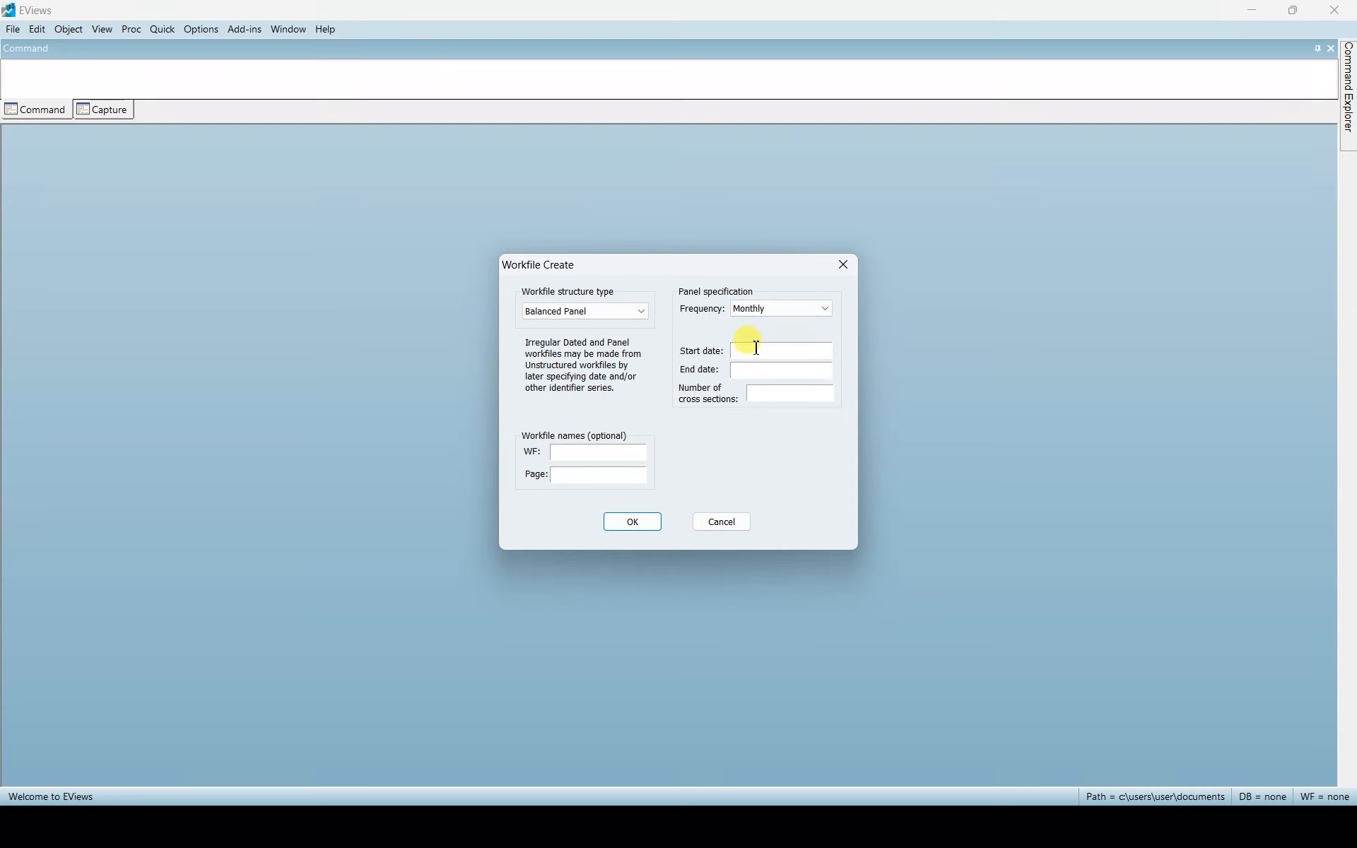
Set the panel's start date to 2019, end date to 2021 and cross sections to 3, and create the workfile
{"action": "left_click", "coordinate": [757, 347]}
{"action": "type", "text": "2019"}
{"action": "key", "text": "Tab"}
{"action": "type", "text": "202"}
{"action": "type", "text": "3"}
{"action": "left_click", "coordinate": [651, 522]}
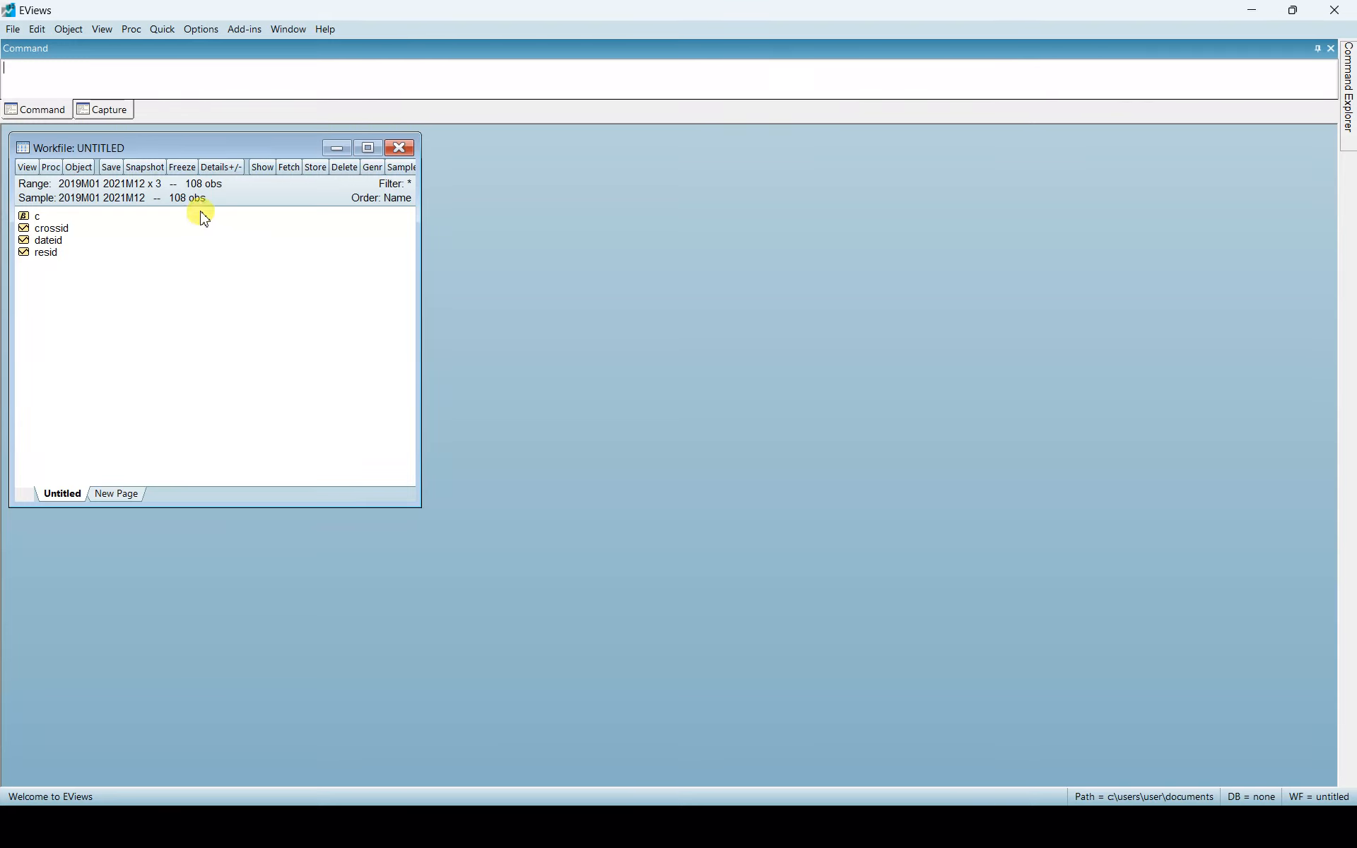
Open an empty group beside the workfile window and paste the copied ROA, NPF and FDR data starting at the header row
{"action": "left_click", "coordinate": [161, 30]}
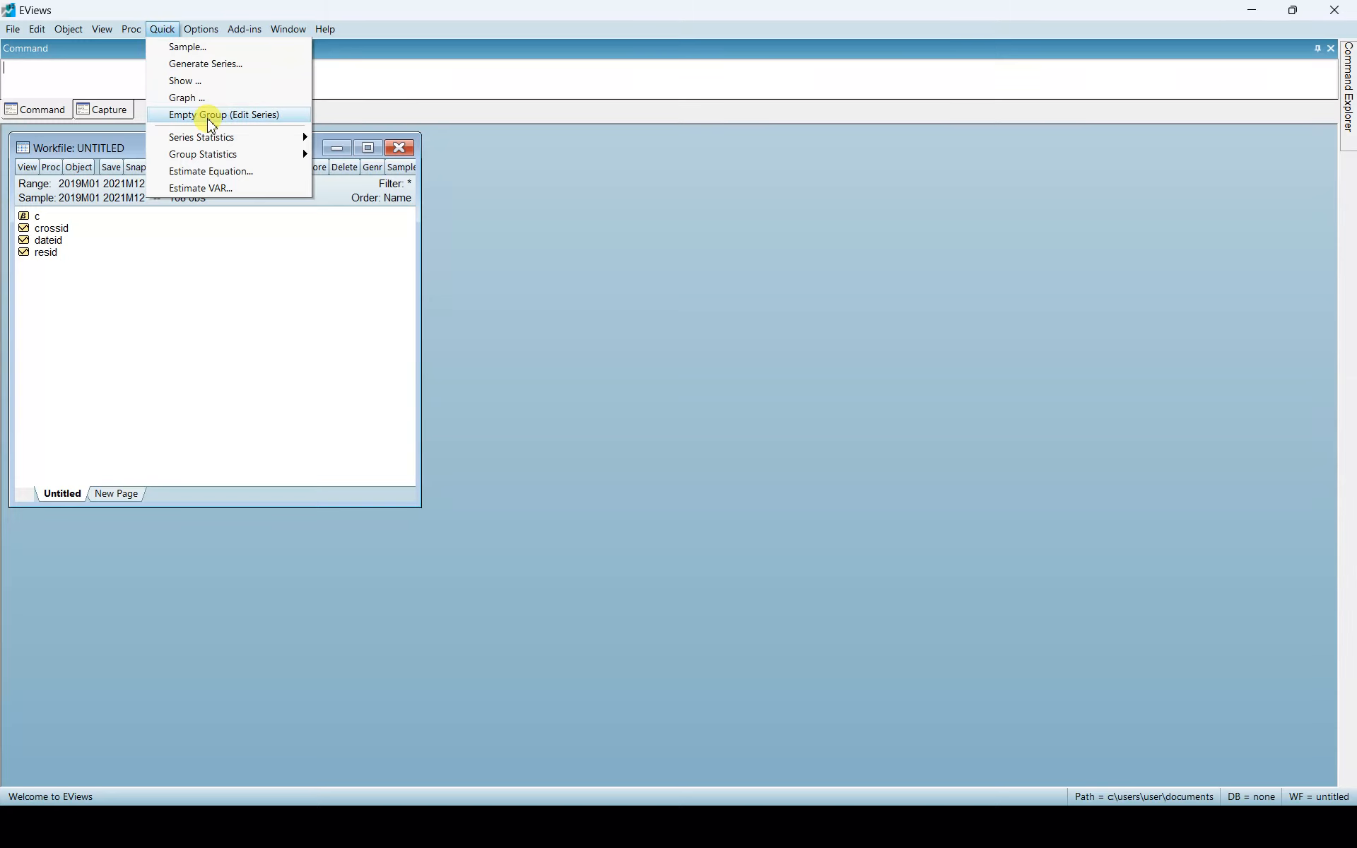
{"action": "left_click", "coordinate": [211, 123]}
{"action": "left_click_drag", "start_coordinate": [248, 177], "coordinate": [664, 207]}
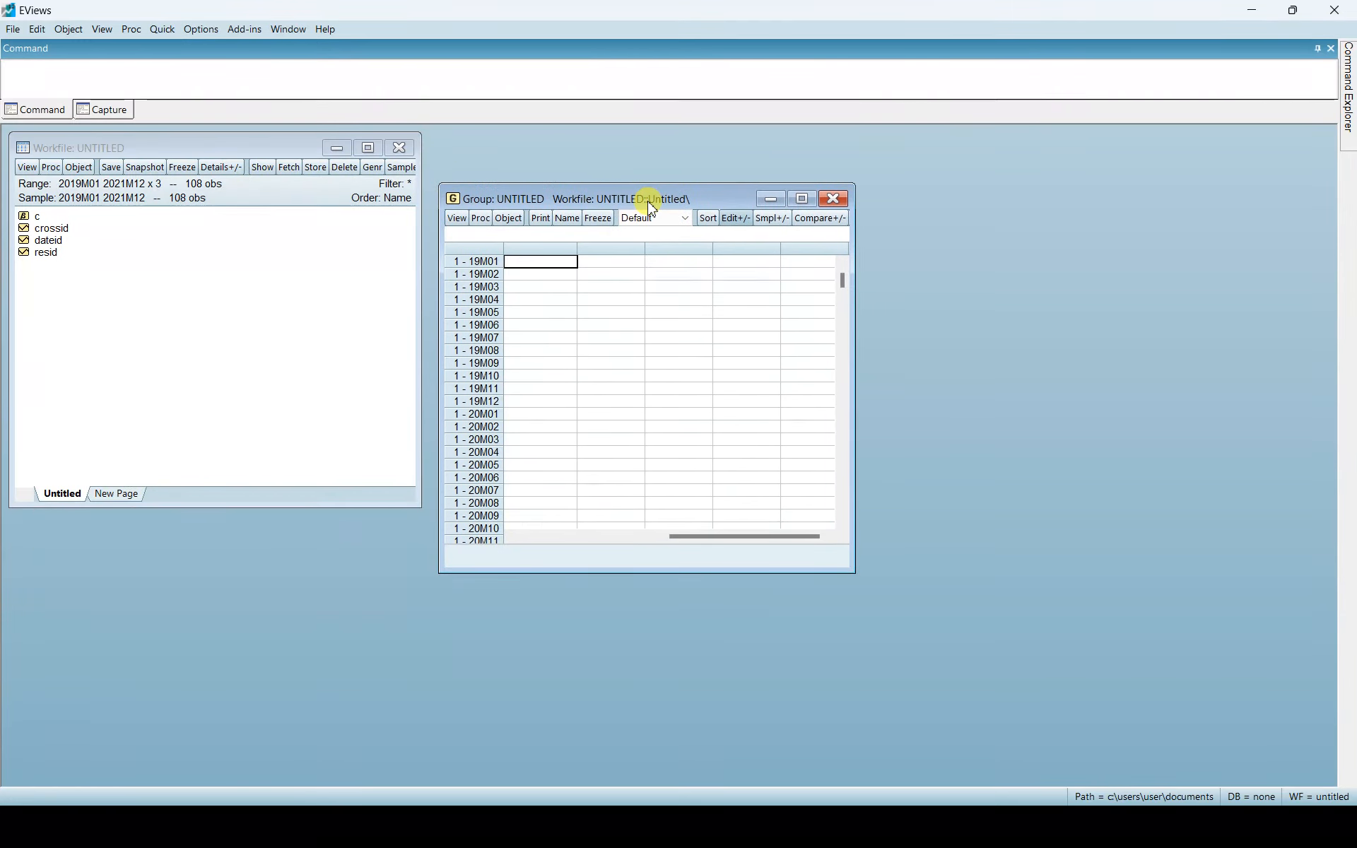
{"action": "left_click", "coordinate": [536, 260]}
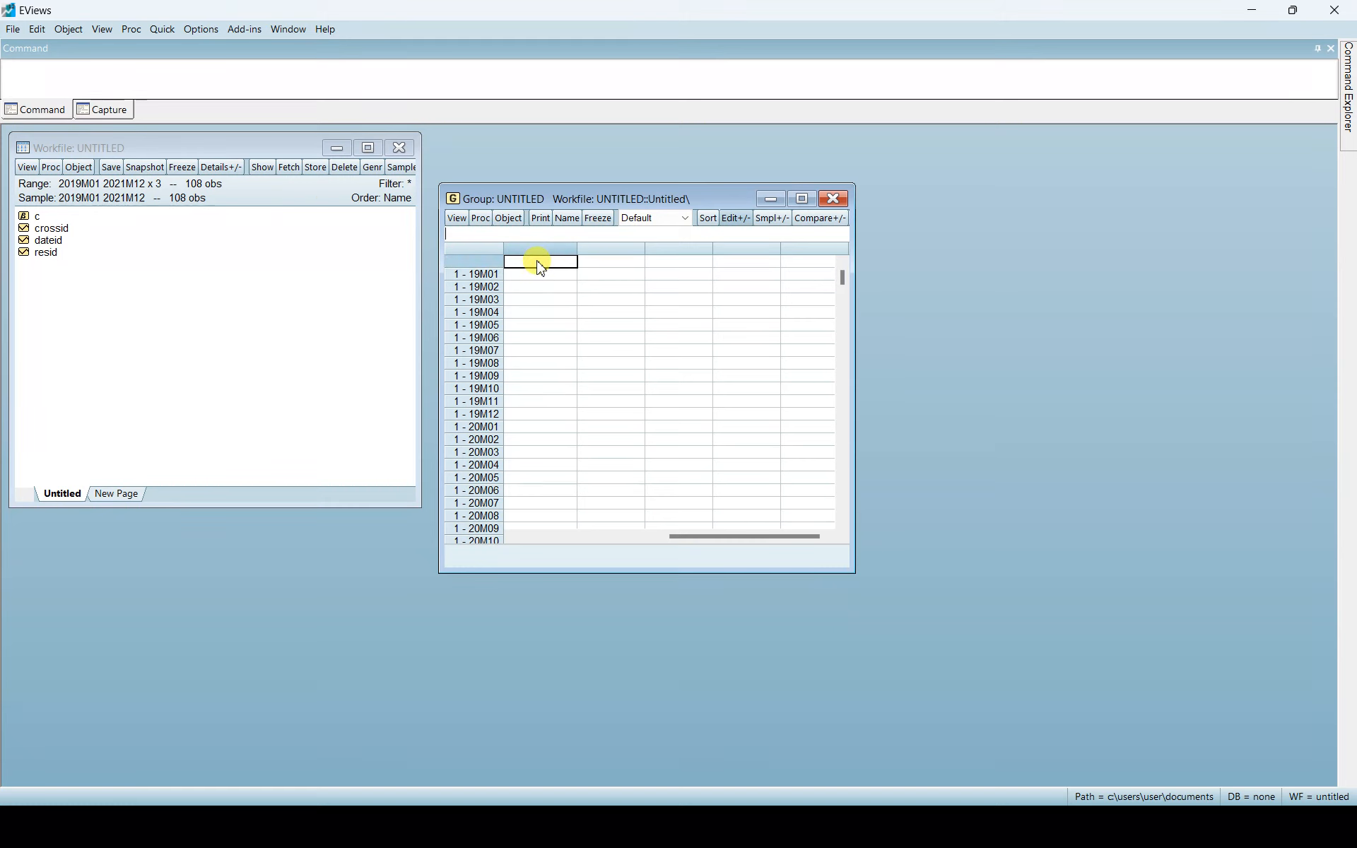
{"action": "key", "text": "ctrl+v"}
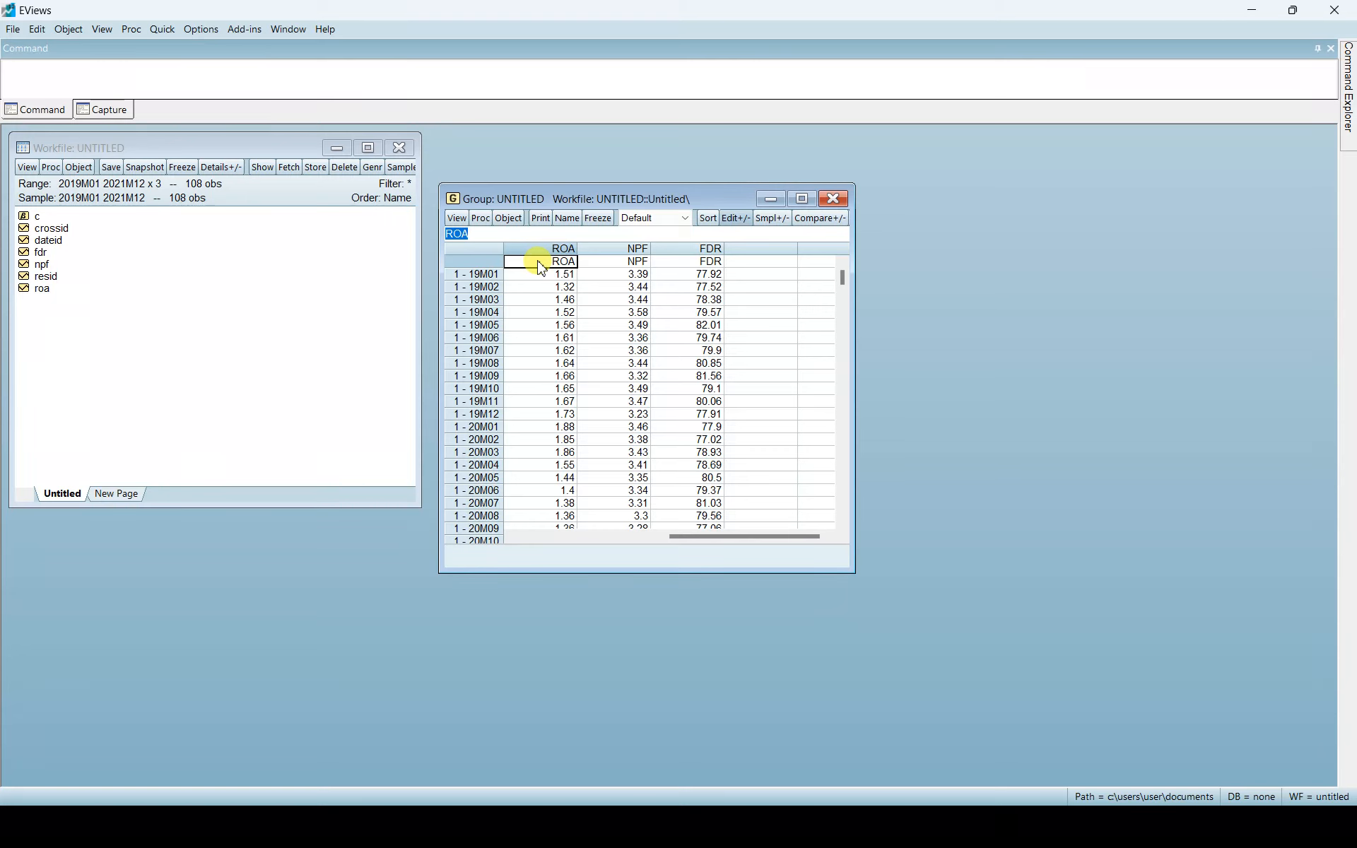
Switch to the PowerPoint presentation of the testing steps and end its slide show
{"action": "key", "text": "super"}
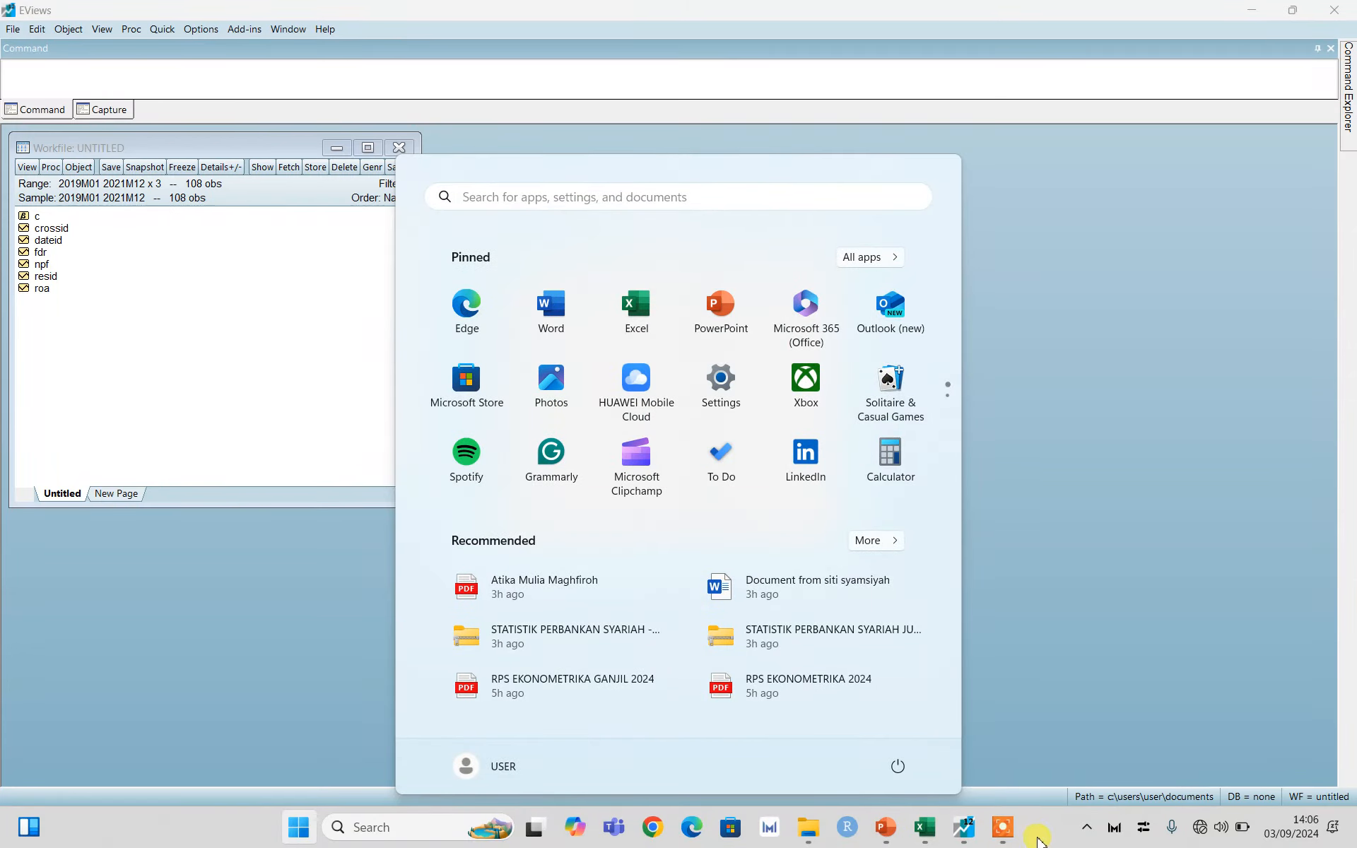
{"action": "left_click", "coordinate": [1037, 832]}
{"action": "left_click", "coordinate": [1037, 830]}
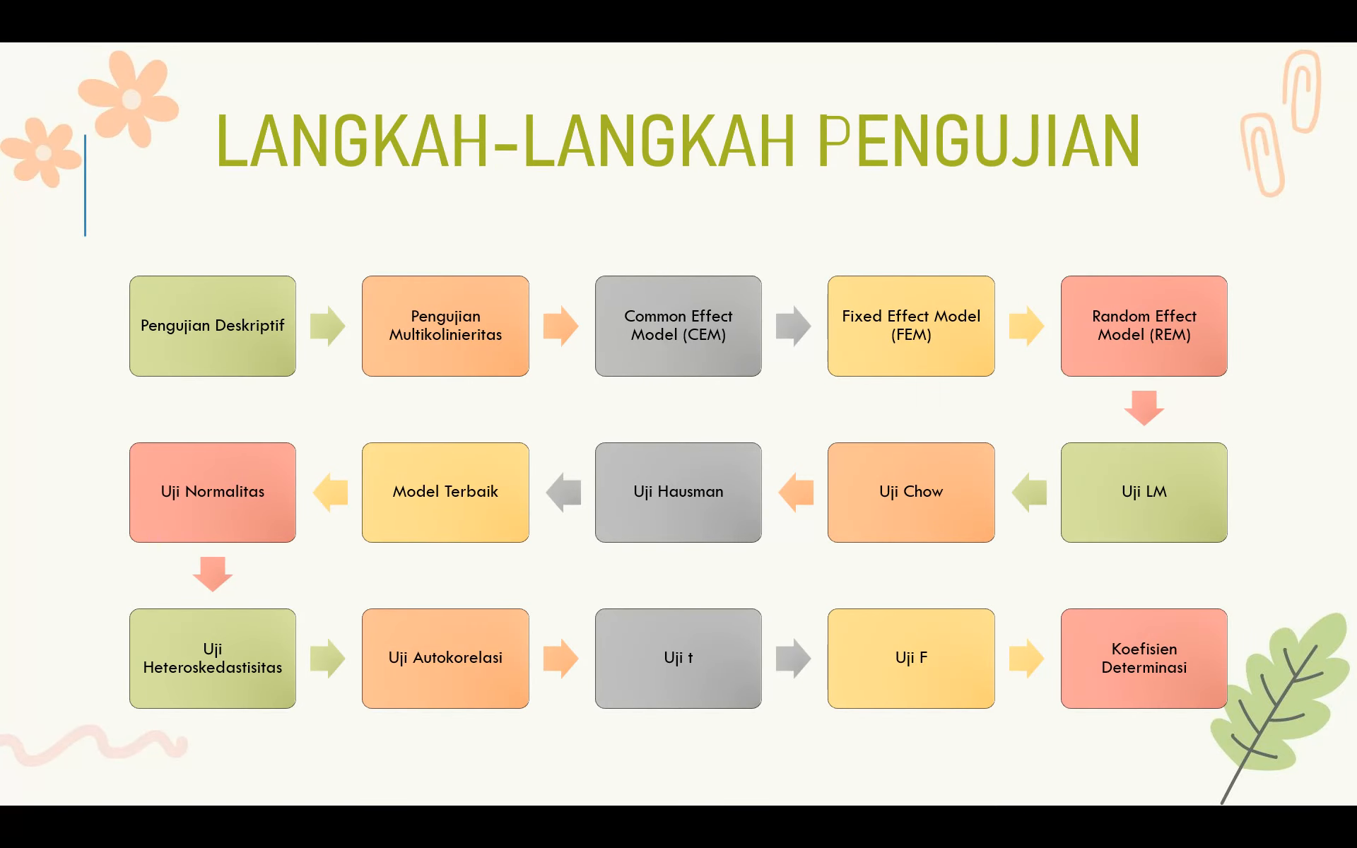
{"action": "key", "text": "super"}
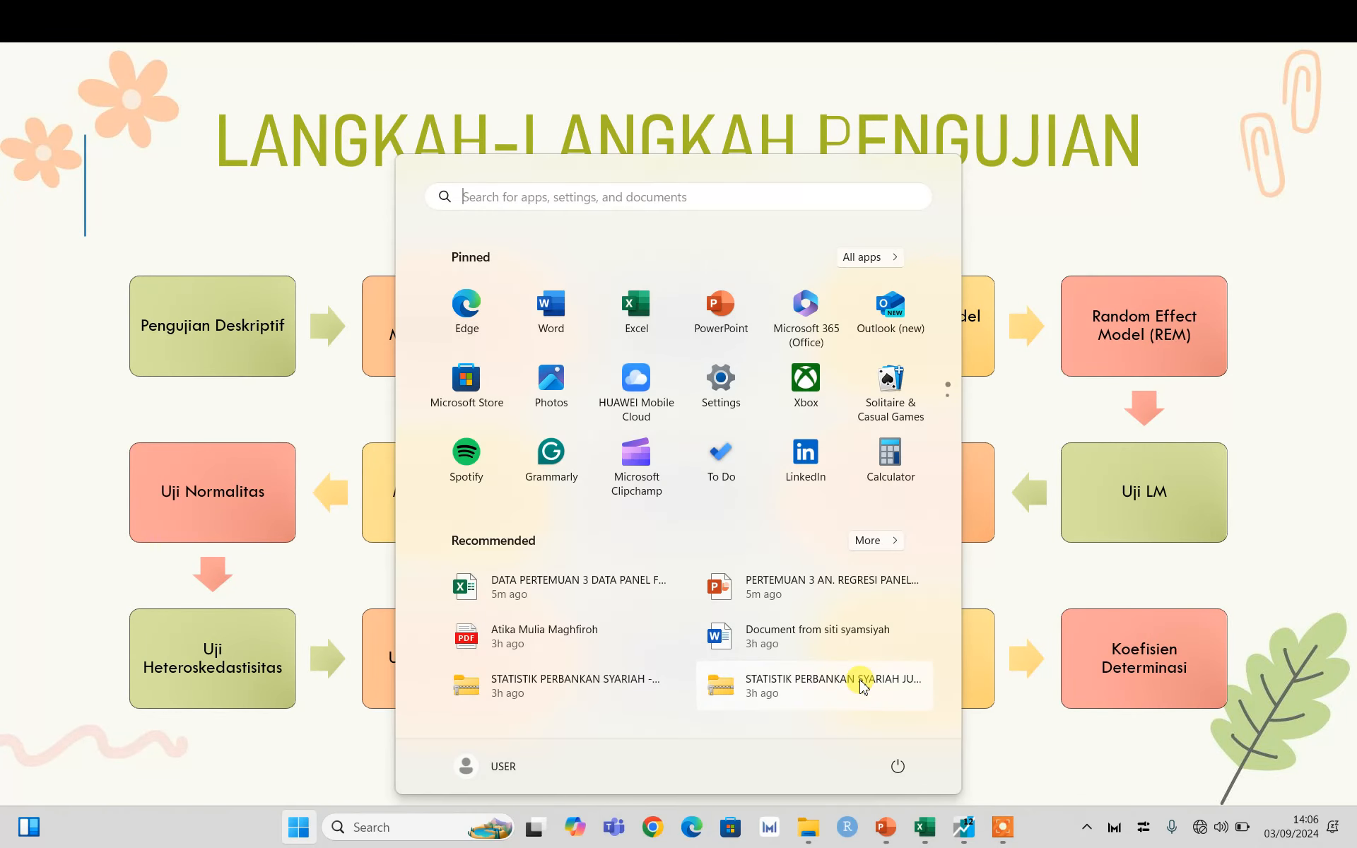
{"action": "key", "text": "Escape"}
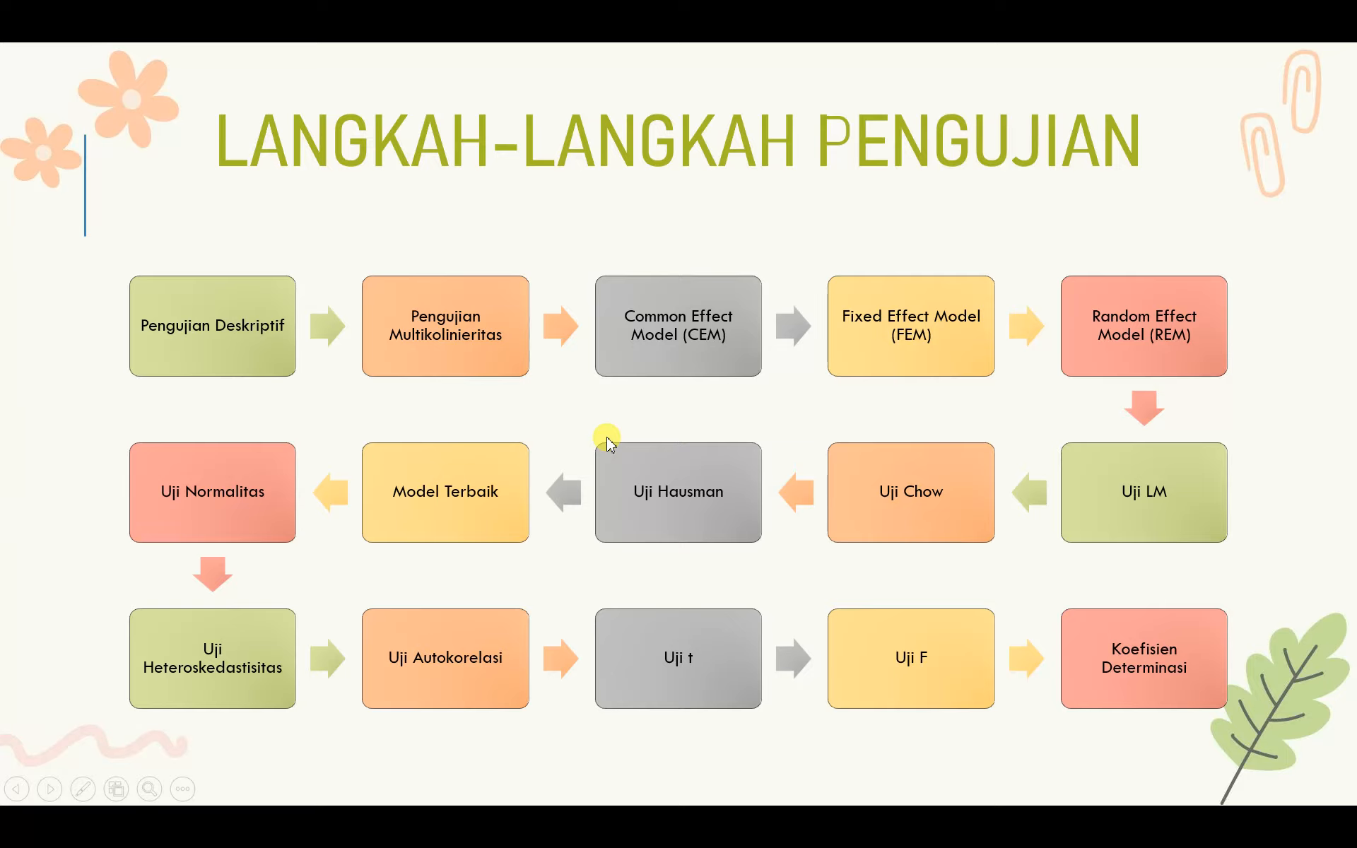
{"action": "key", "text": "Escape"}
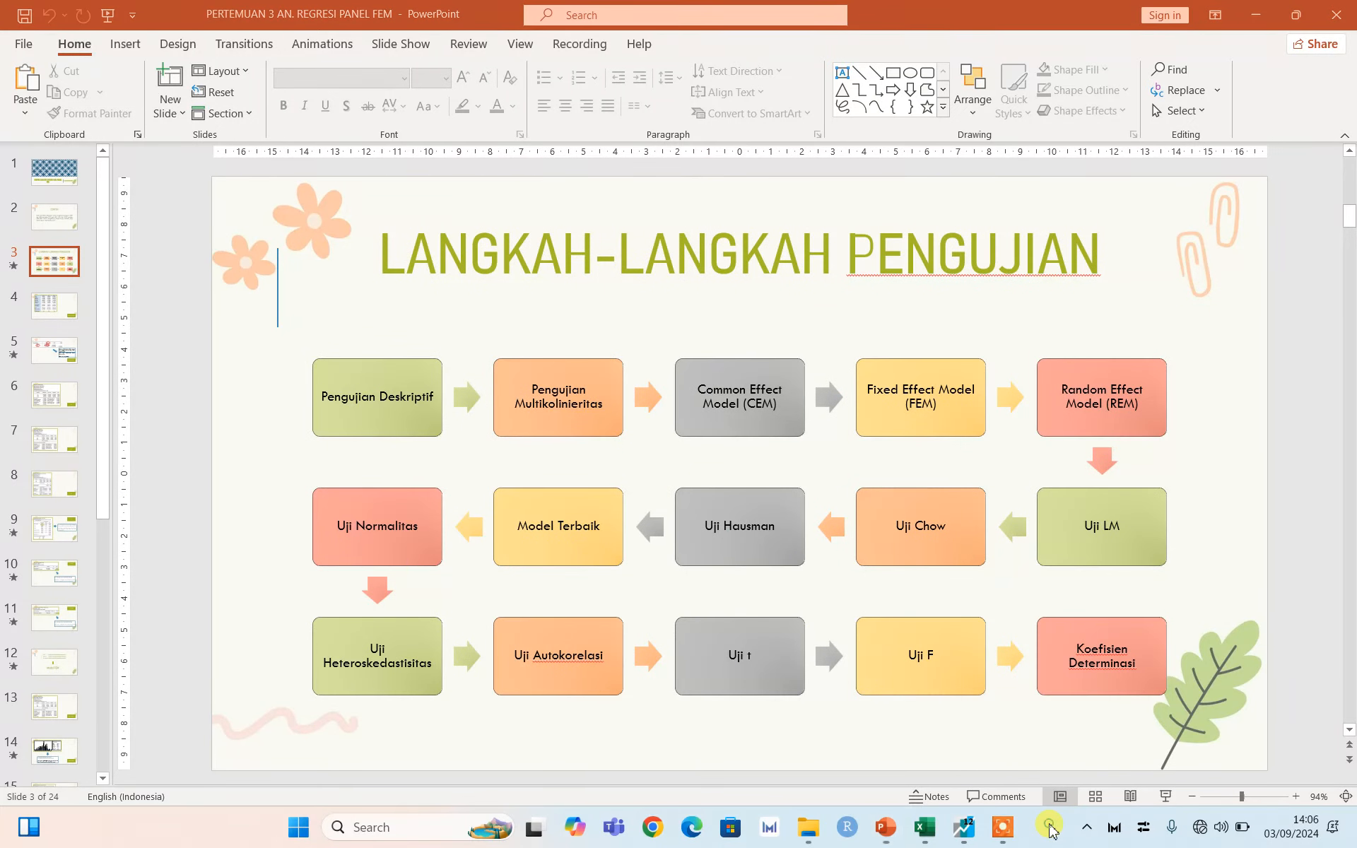
{"action": "right_click", "coordinate": [1051, 831]}
{"action": "left_click", "coordinate": [1073, 789]}
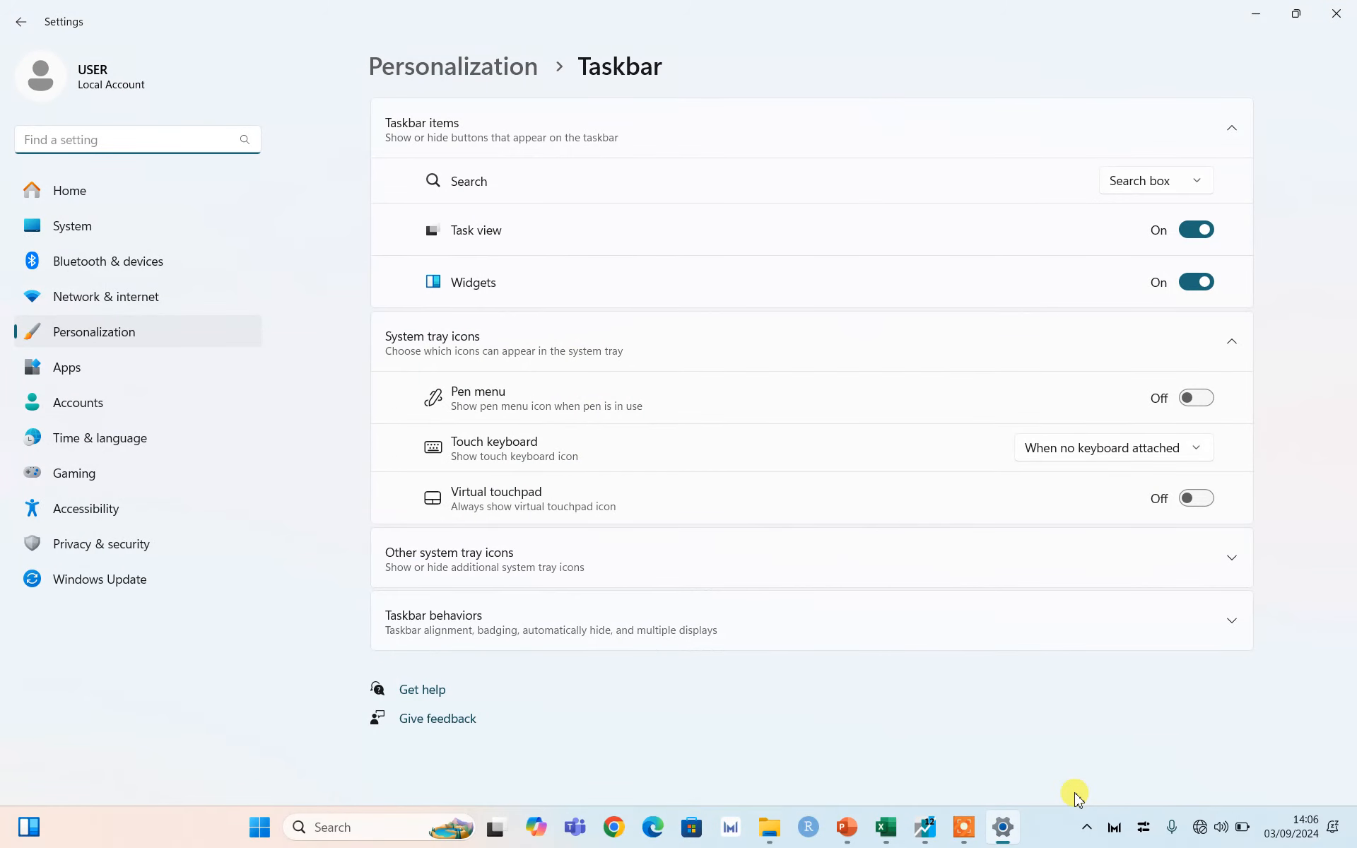
{"action": "left_click", "coordinate": [1336, 14]}
Minimize the open windows to reach the desktop and set the Windows display scale to 150%
{"action": "left_click", "coordinate": [1247, 13]}
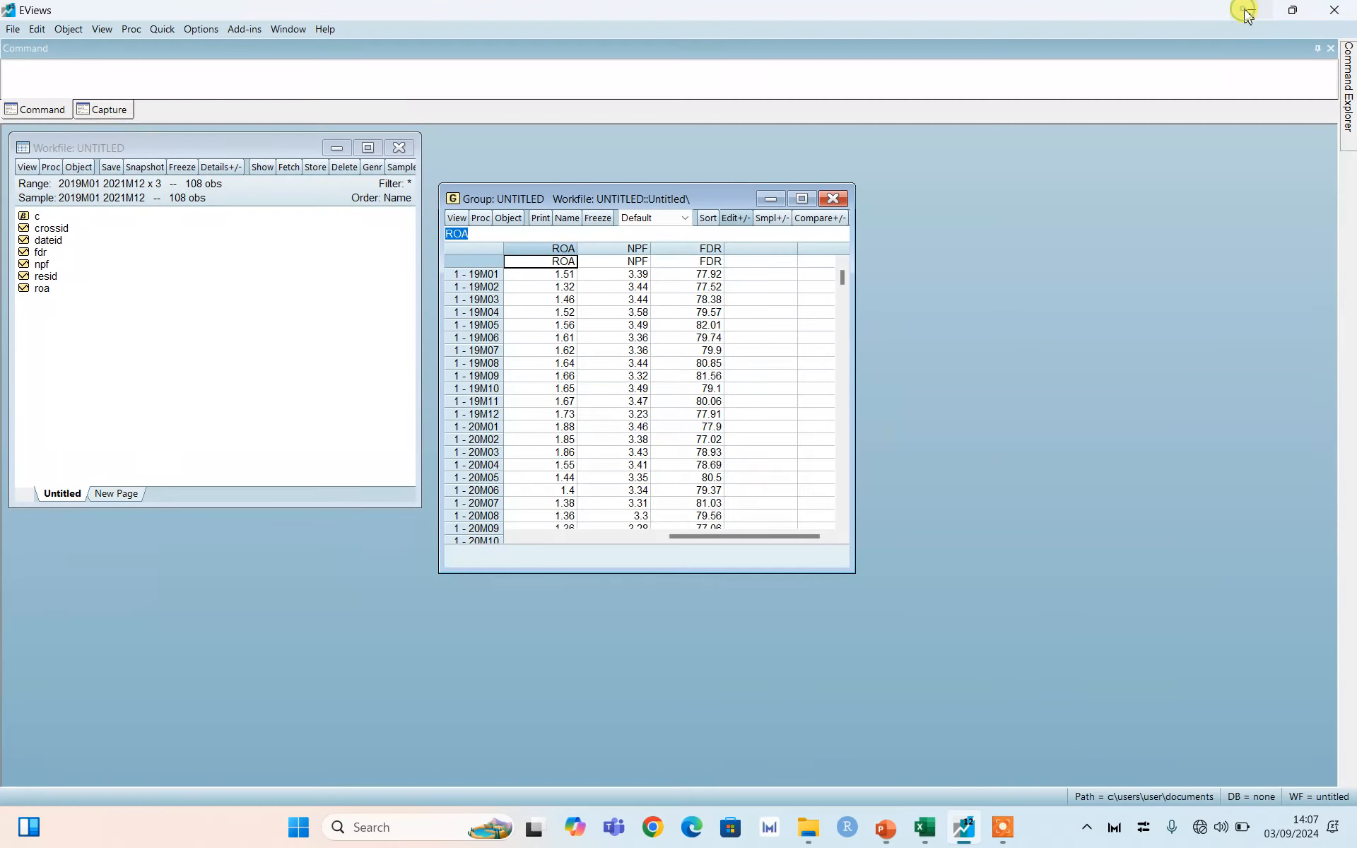
{"action": "left_click", "coordinate": [1247, 14]}
{"action": "left_click", "coordinate": [1246, 13]}
{"action": "left_click", "coordinate": [1246, 14]}
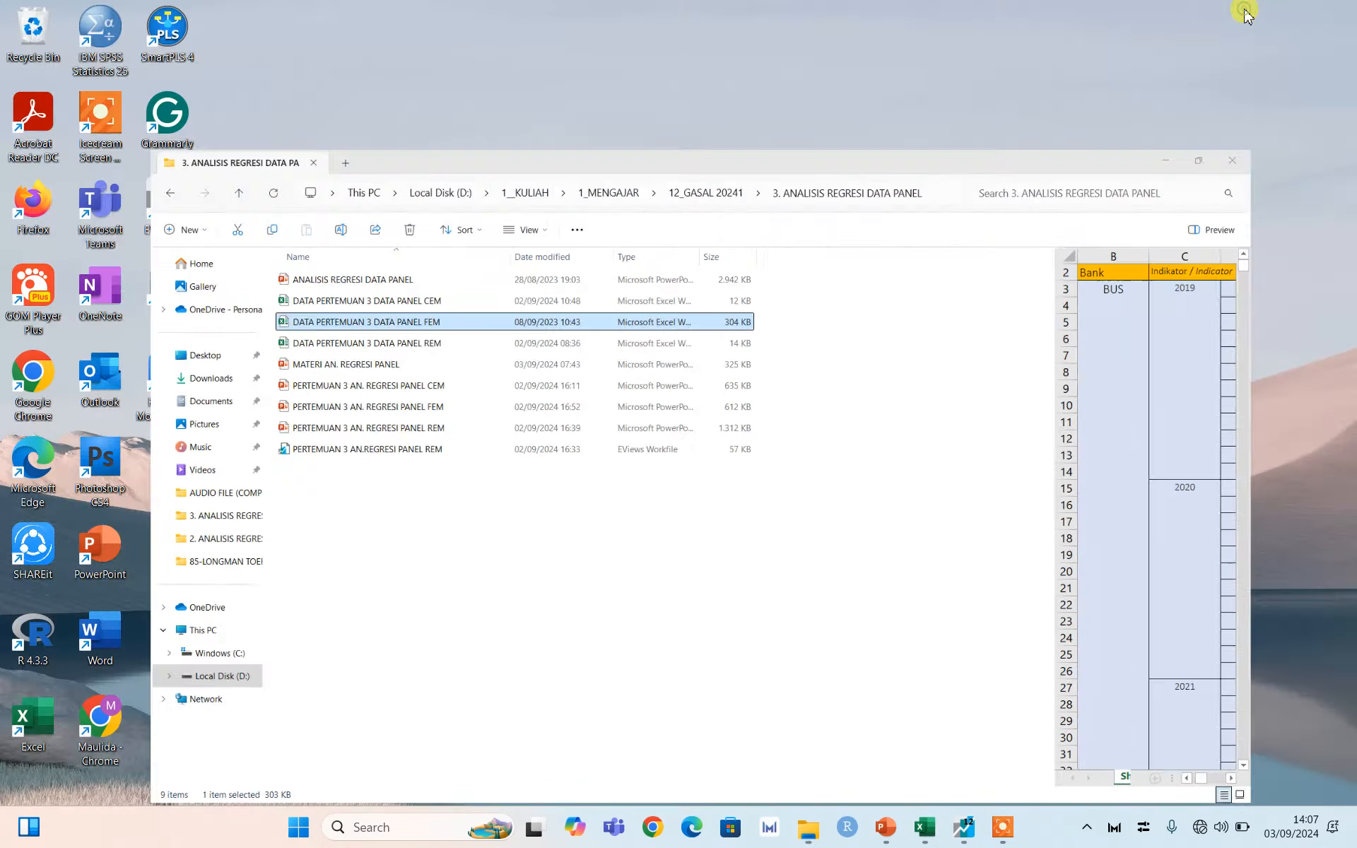
{"action": "right_click", "coordinate": [1056, 222]}
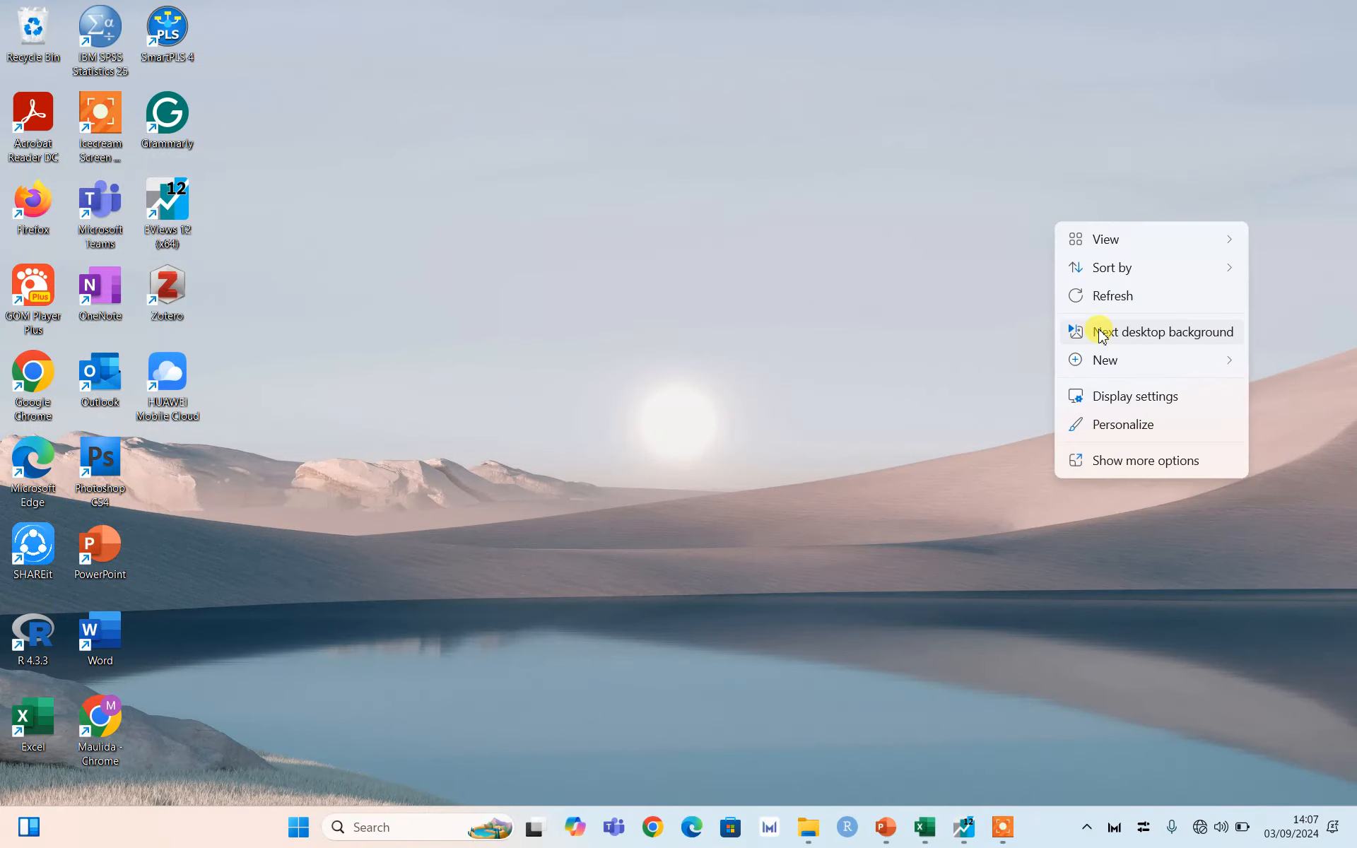
{"action": "left_click", "coordinate": [1114, 397]}
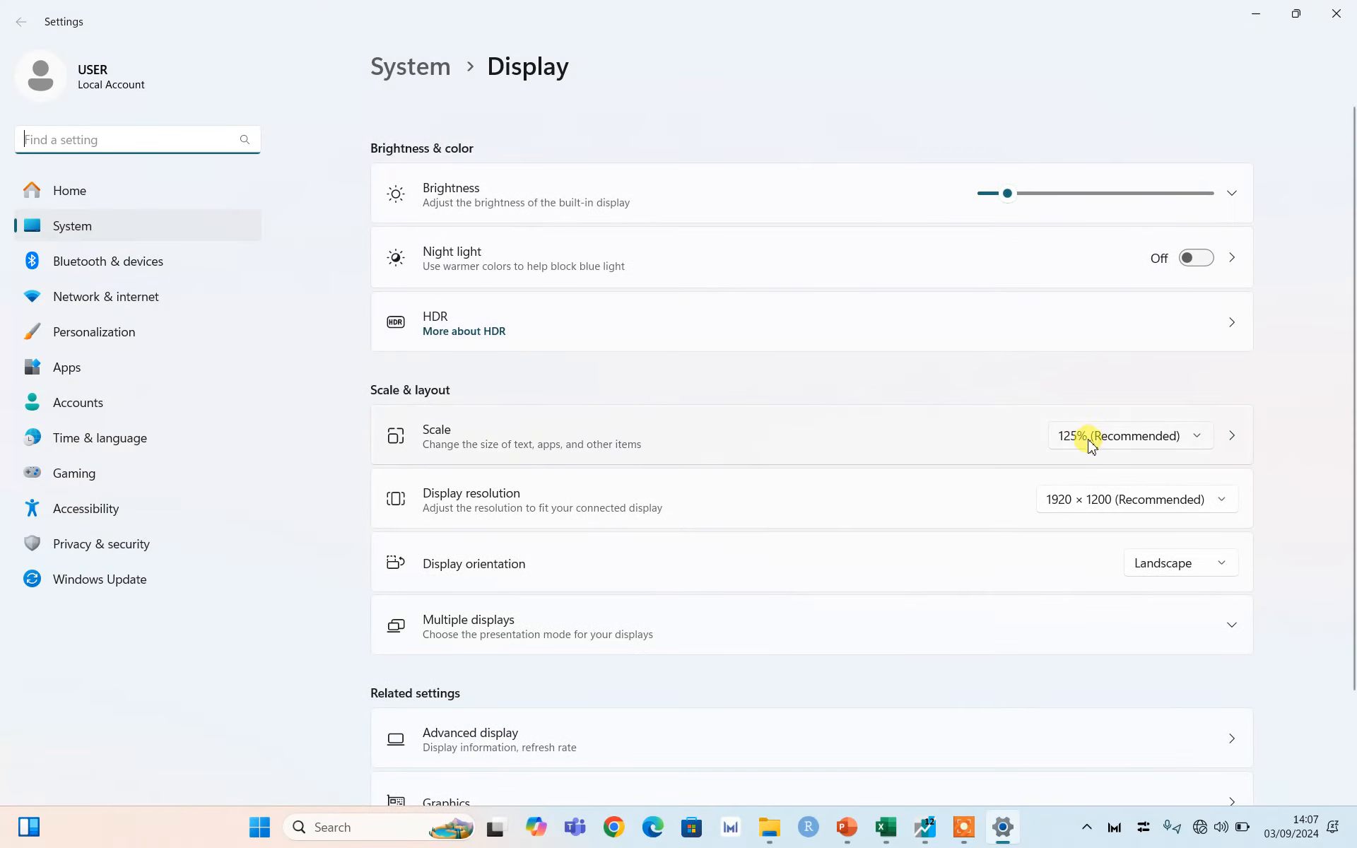
{"action": "left_click", "coordinate": [1092, 436]}
{"action": "left_click", "coordinate": [1094, 481]}
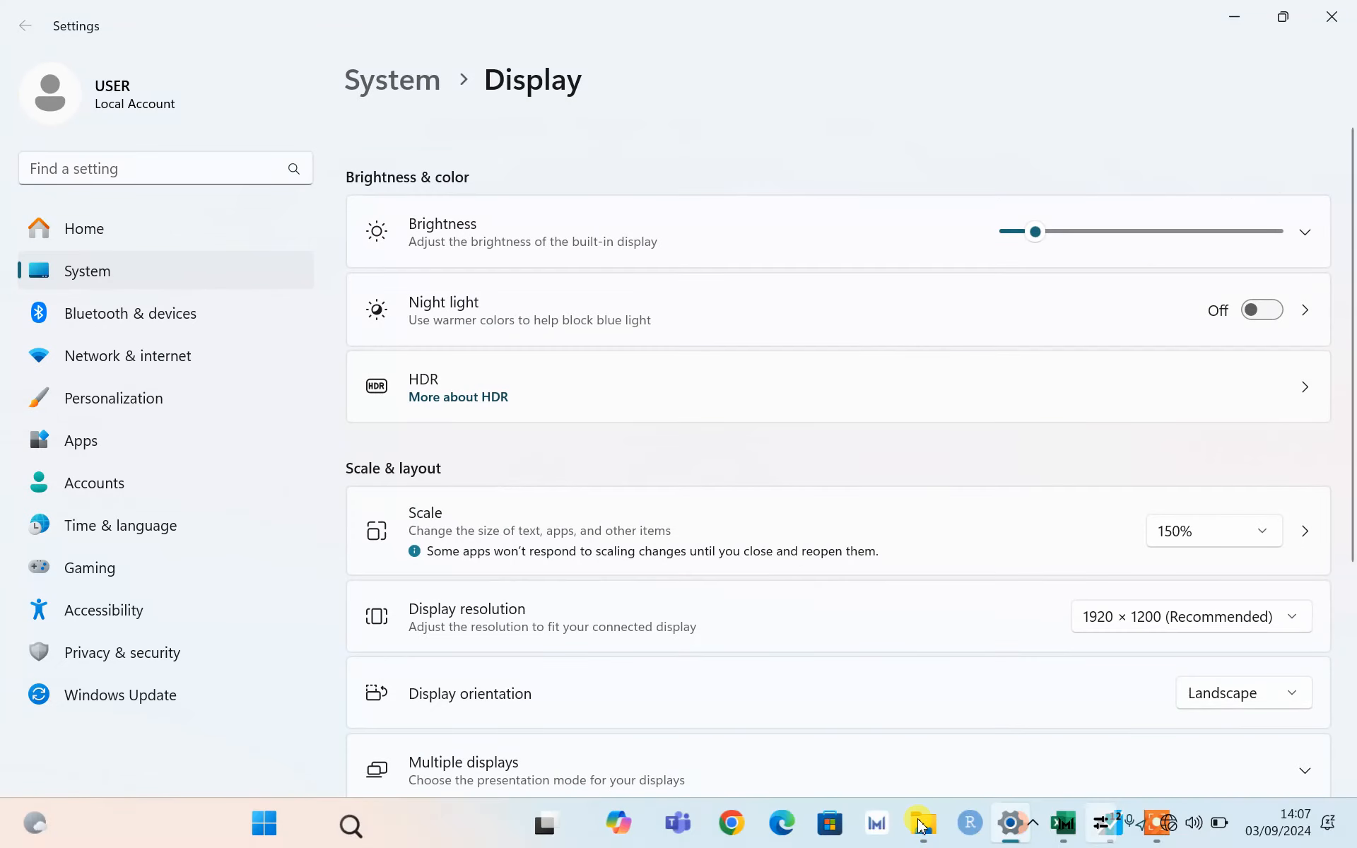
Switch back to EViews and activate the group holding ROA, NPF and FDR
{"action": "left_click", "coordinate": [919, 826]}
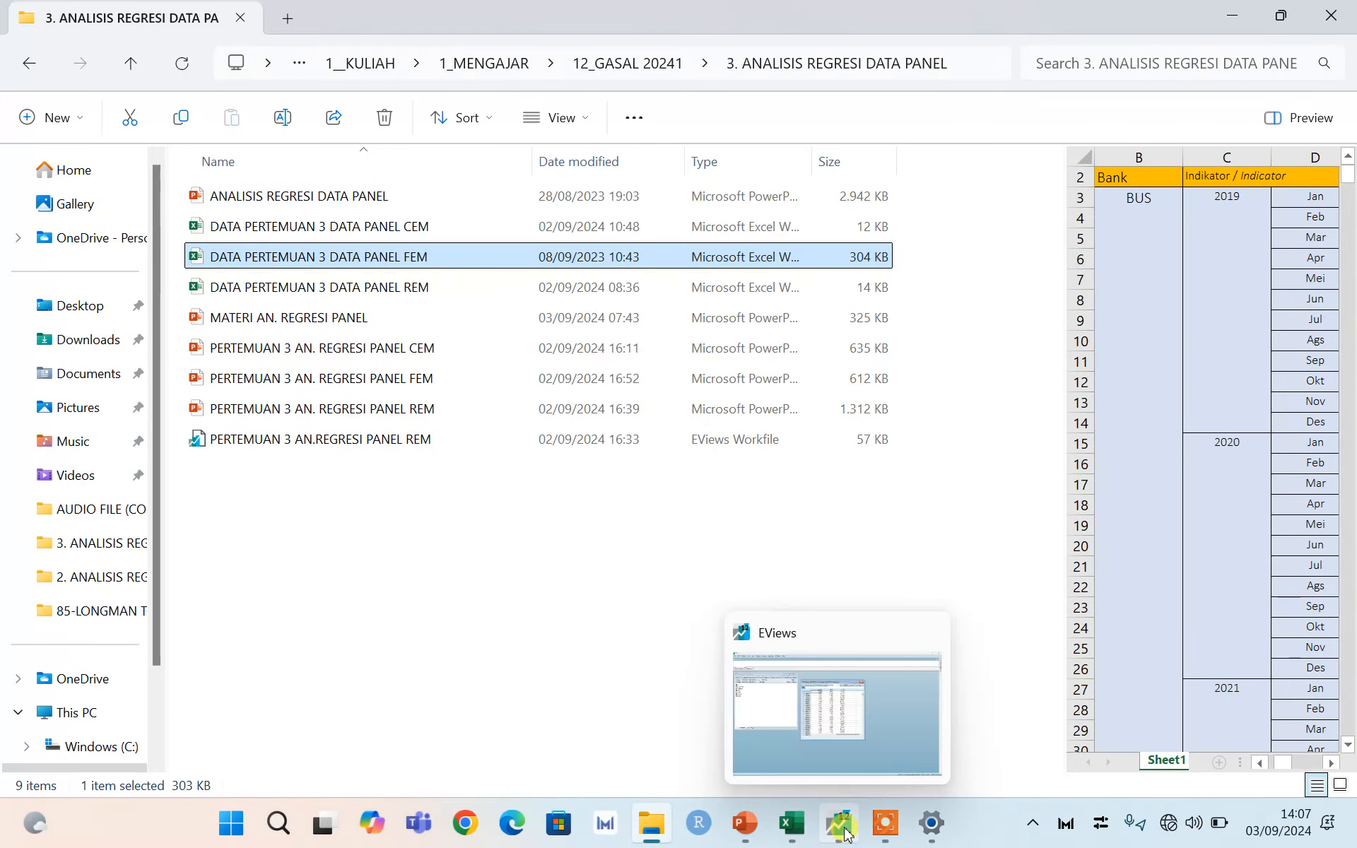
{"action": "left_click", "coordinate": [837, 822]}
{"action": "left_click", "coordinate": [727, 436]}
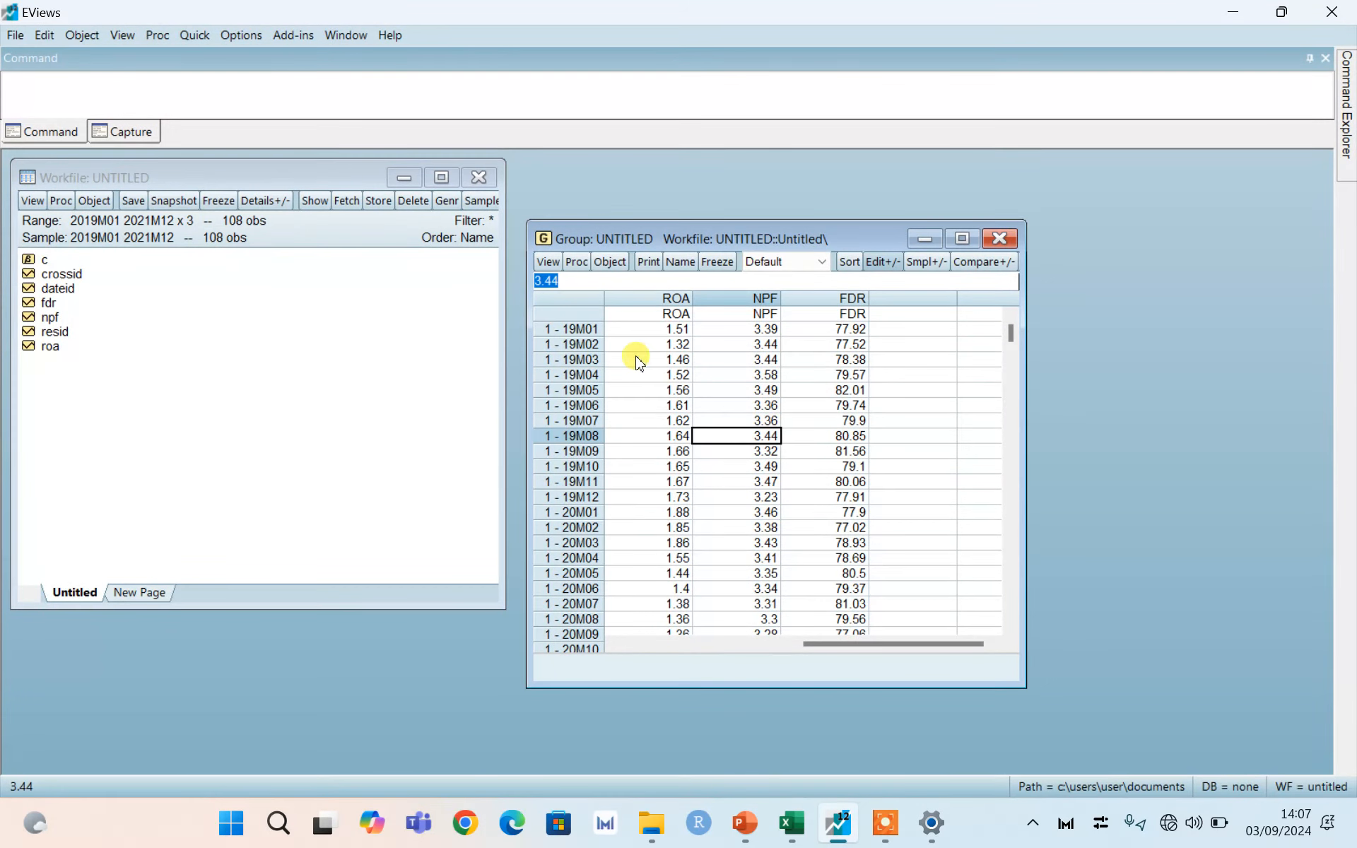
{"action": "left_click_drag", "start_coordinate": [640, 241], "coordinate": [625, 202]}
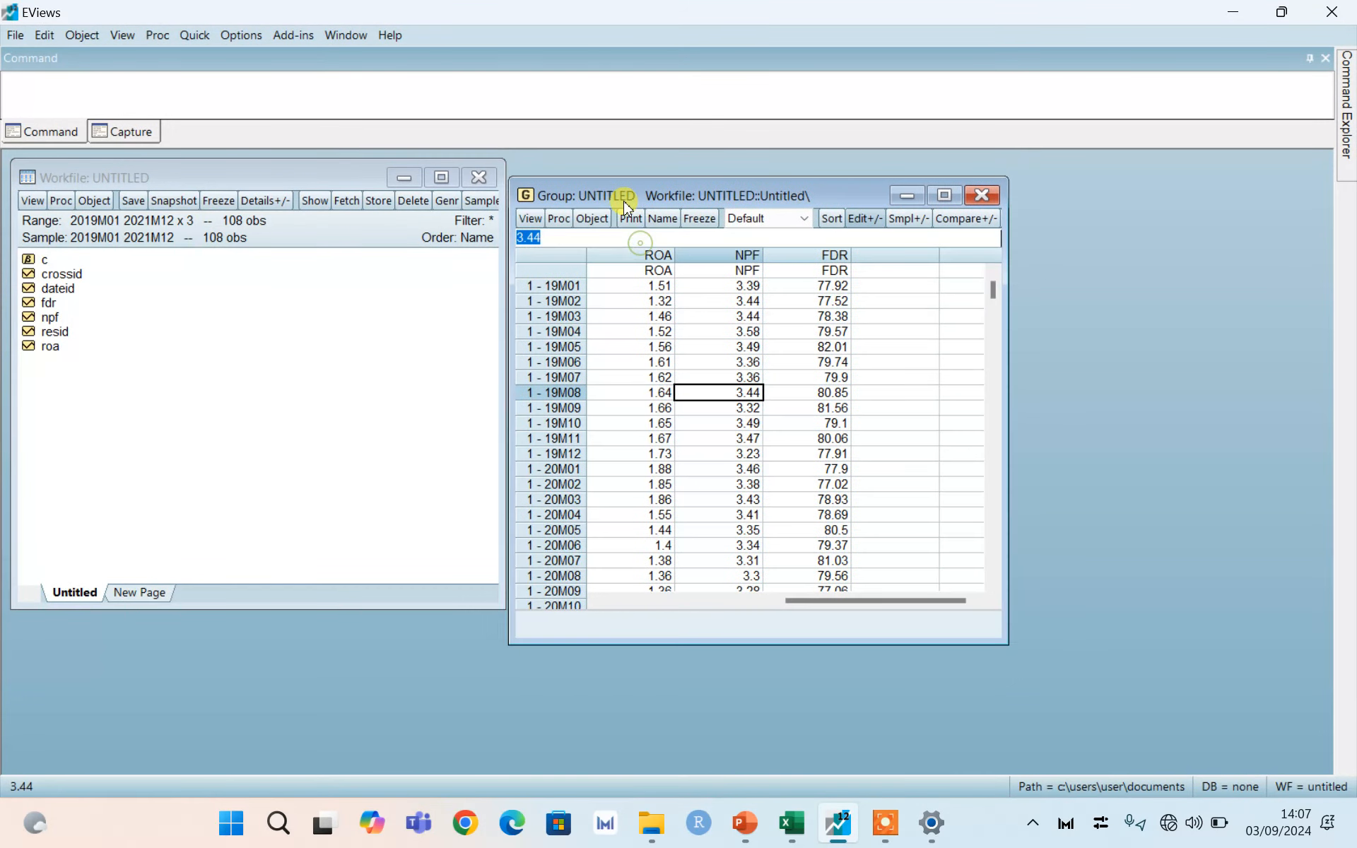
{"action": "left_click", "coordinate": [982, 195]}
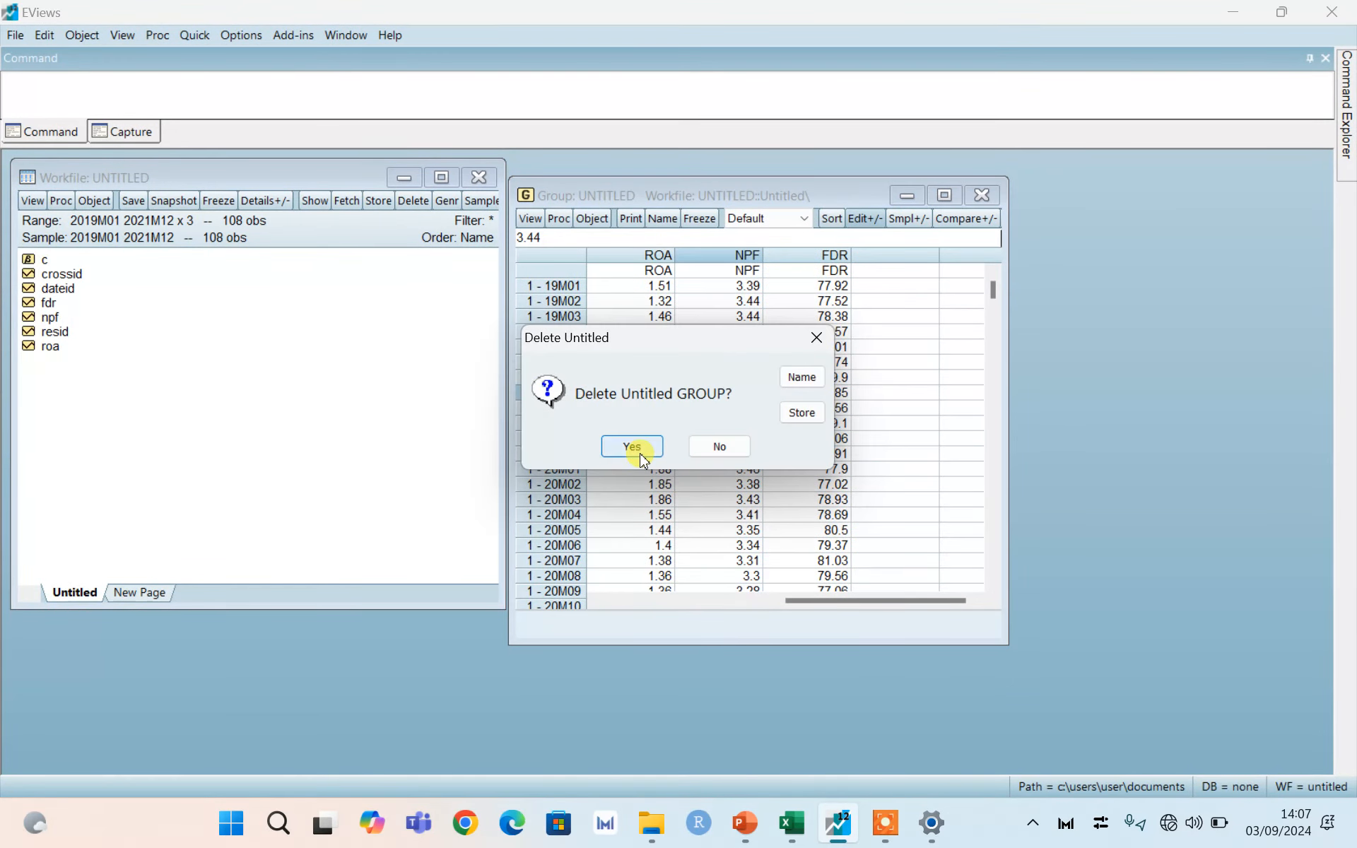
{"action": "left_click", "coordinate": [719, 446]}
{"action": "left_click", "coordinate": [739, 411]}
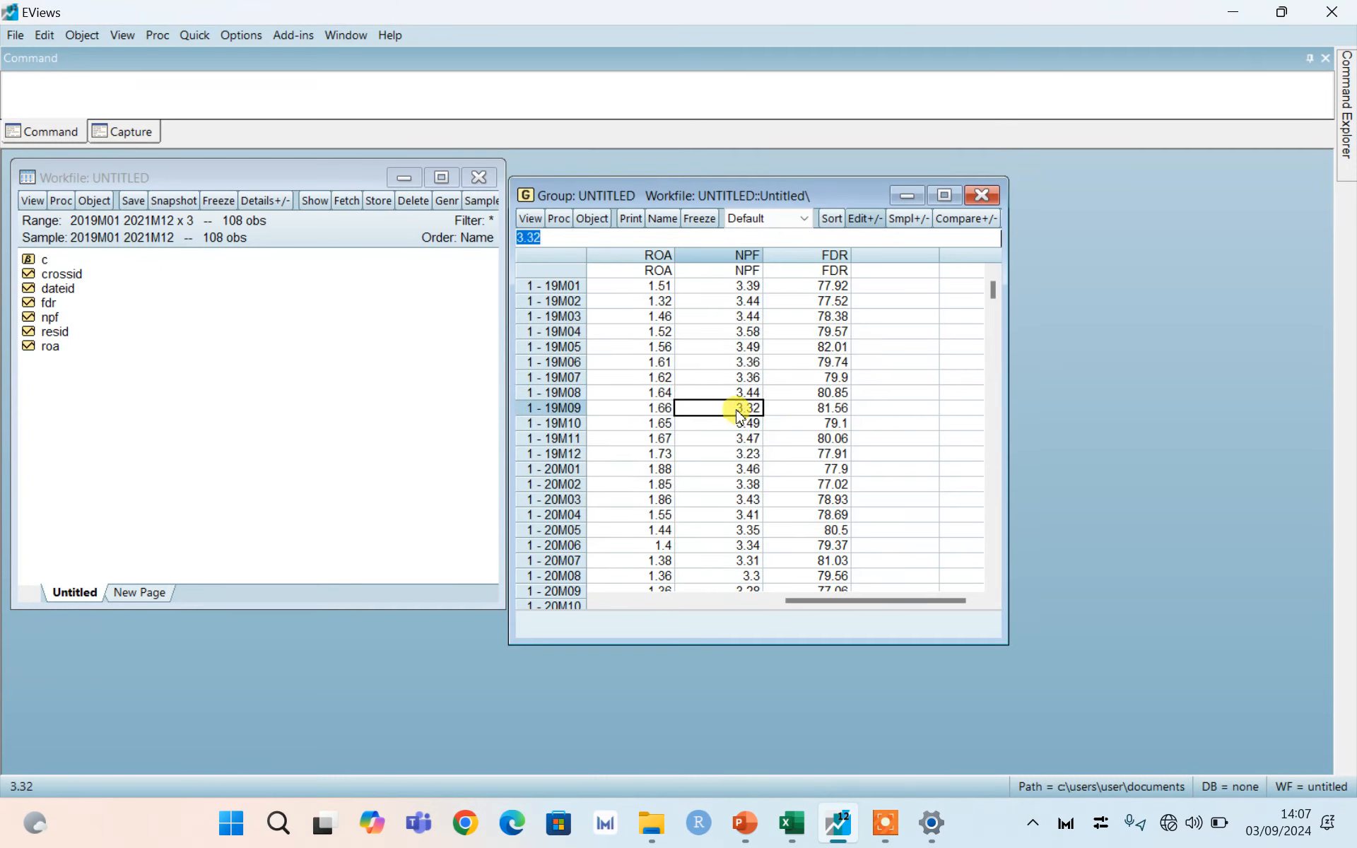
{"action": "left_click_drag", "start_coordinate": [621, 191], "coordinate": [691, 200]}
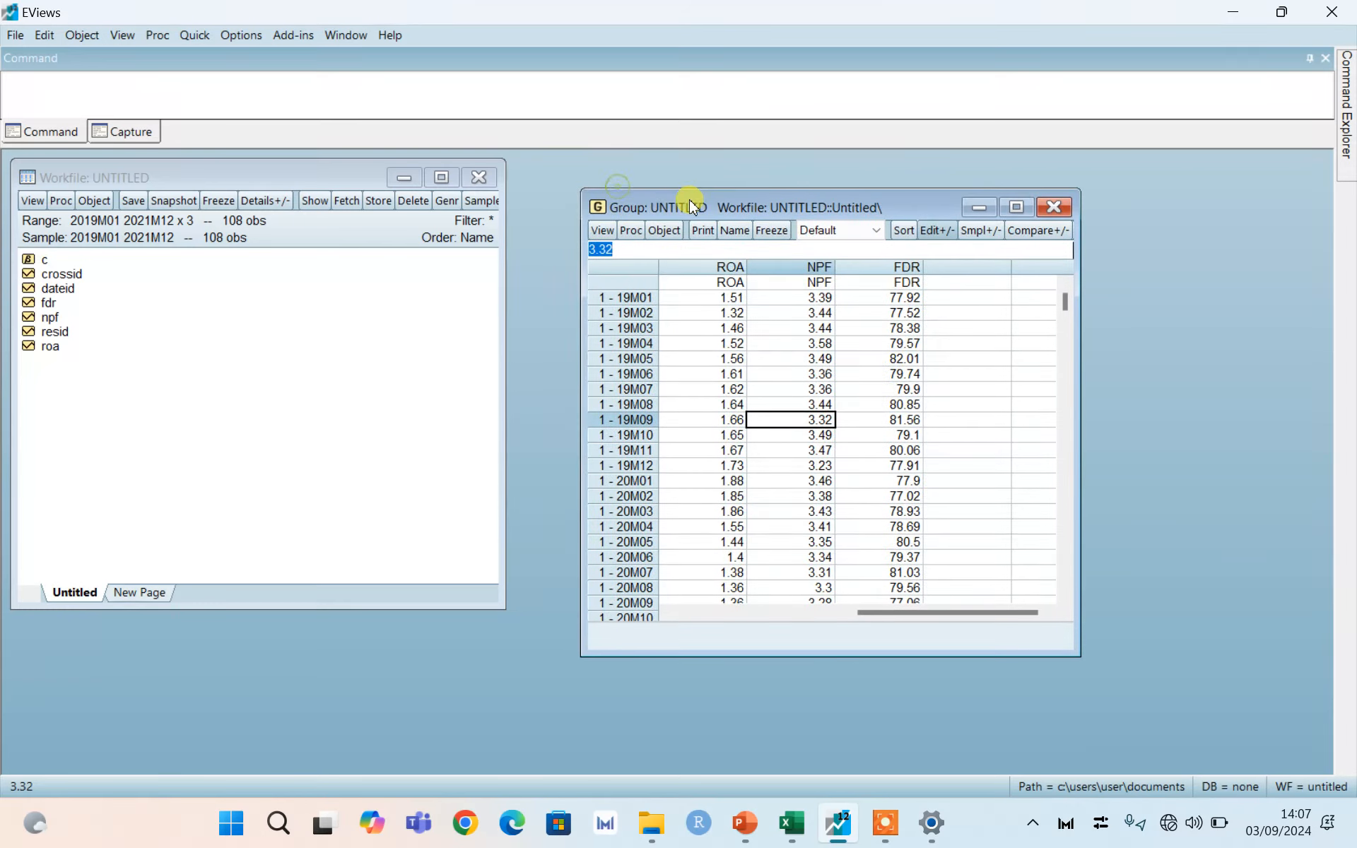
{"action": "left_click", "coordinate": [1234, 12]}
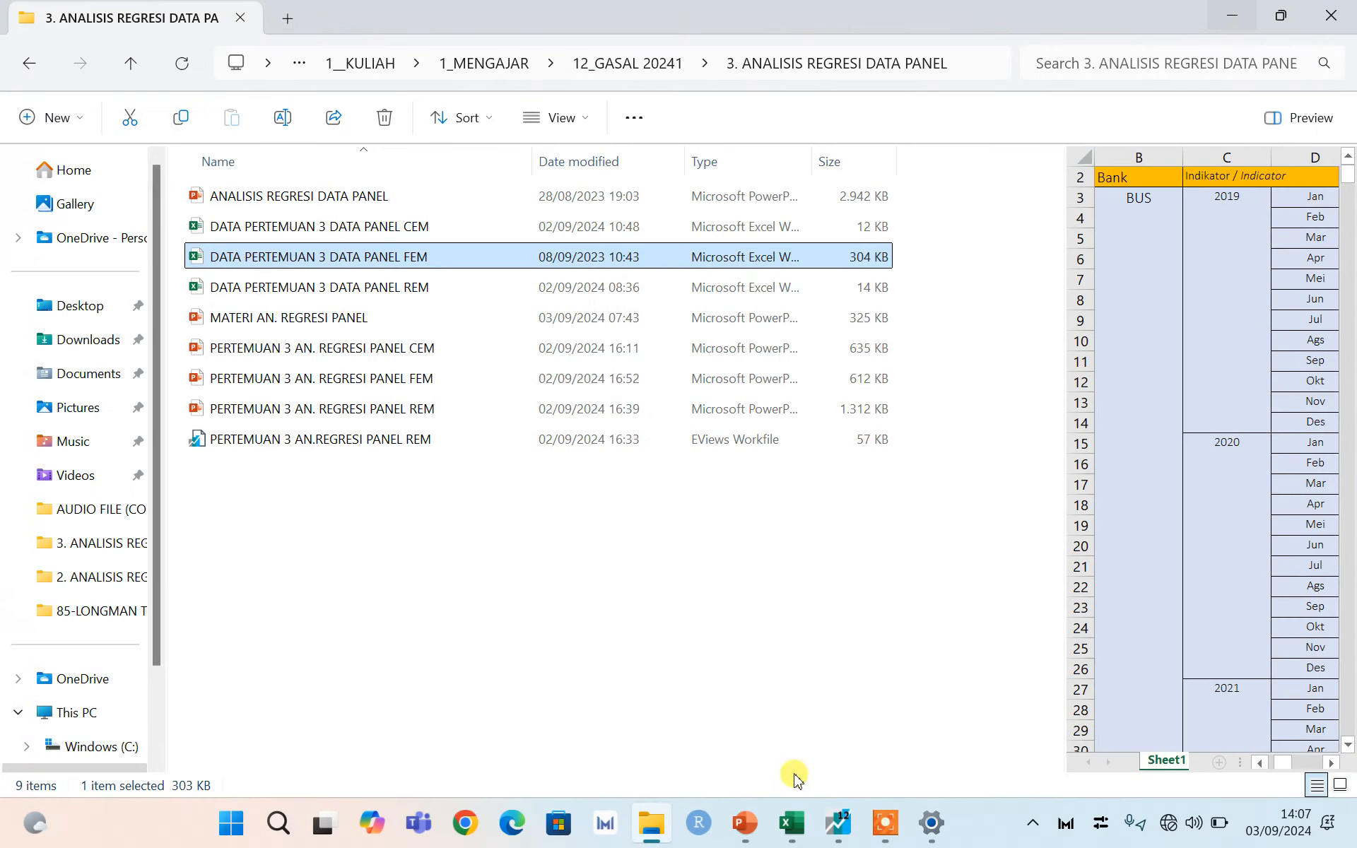
{"action": "left_click", "coordinate": [837, 821]}
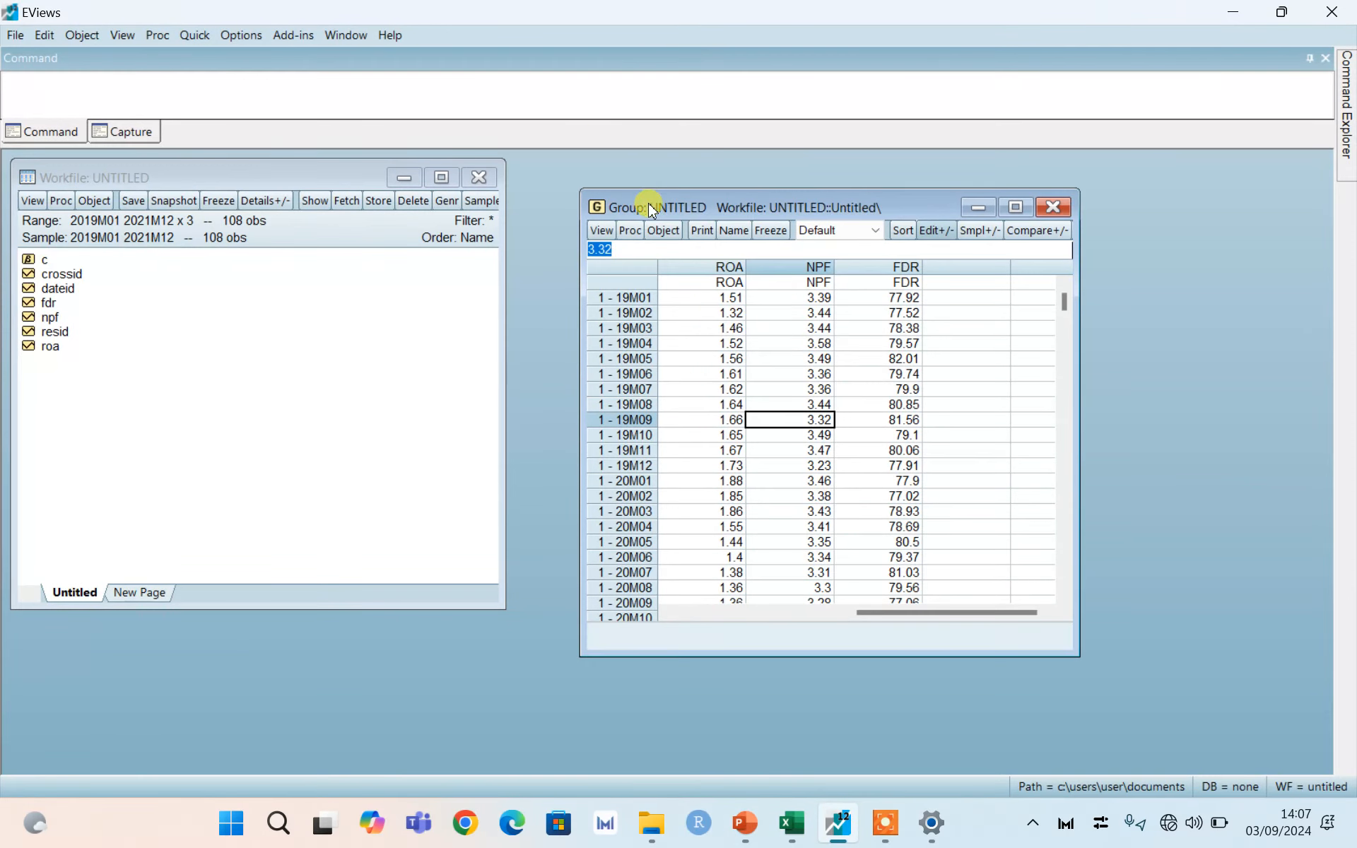
{"action": "left_click_drag", "start_coordinate": [646, 203], "coordinate": [602, 218]}
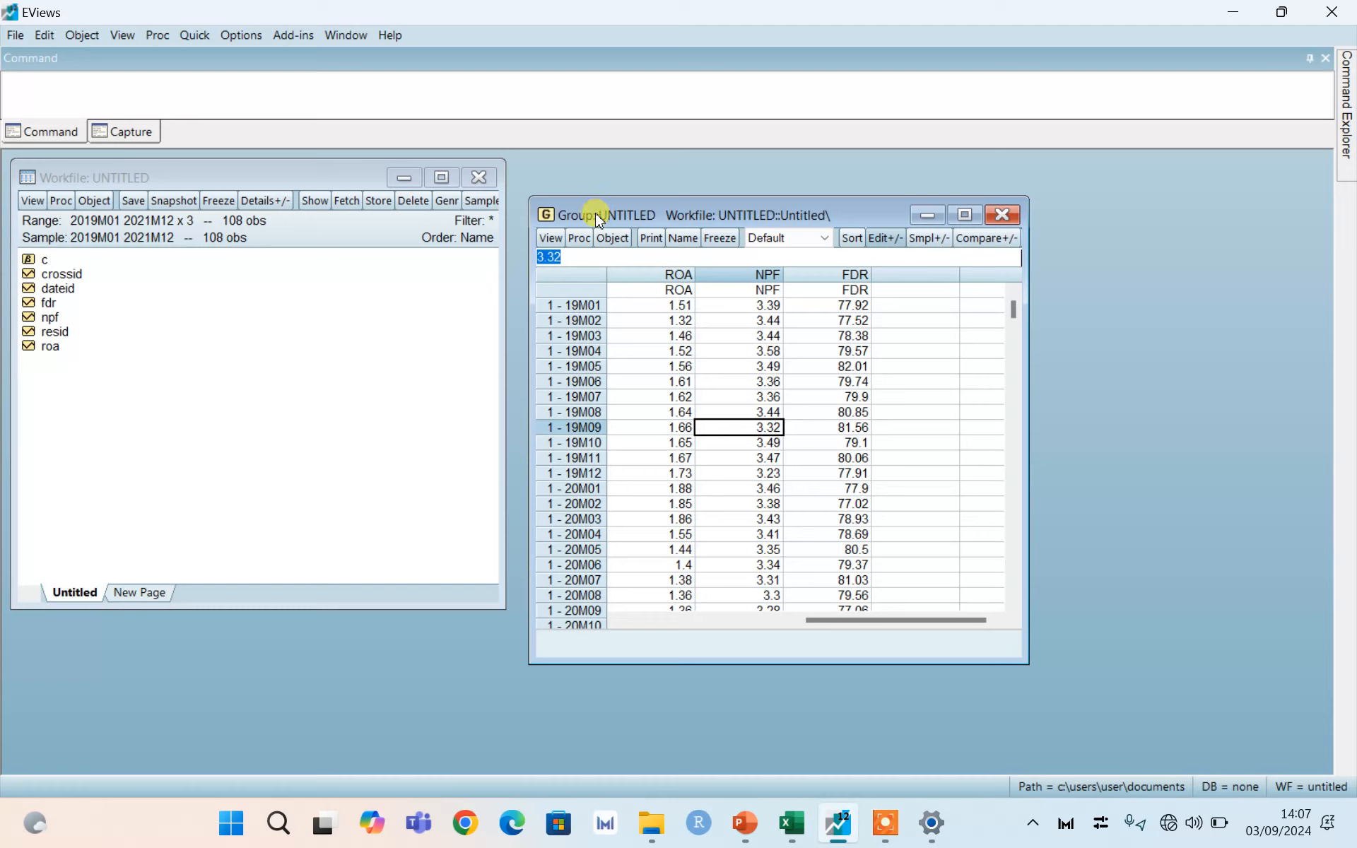
Display common-sample descriptive statistics for the group of ROA, NPF and FDR
{"action": "left_click", "coordinate": [549, 238]}
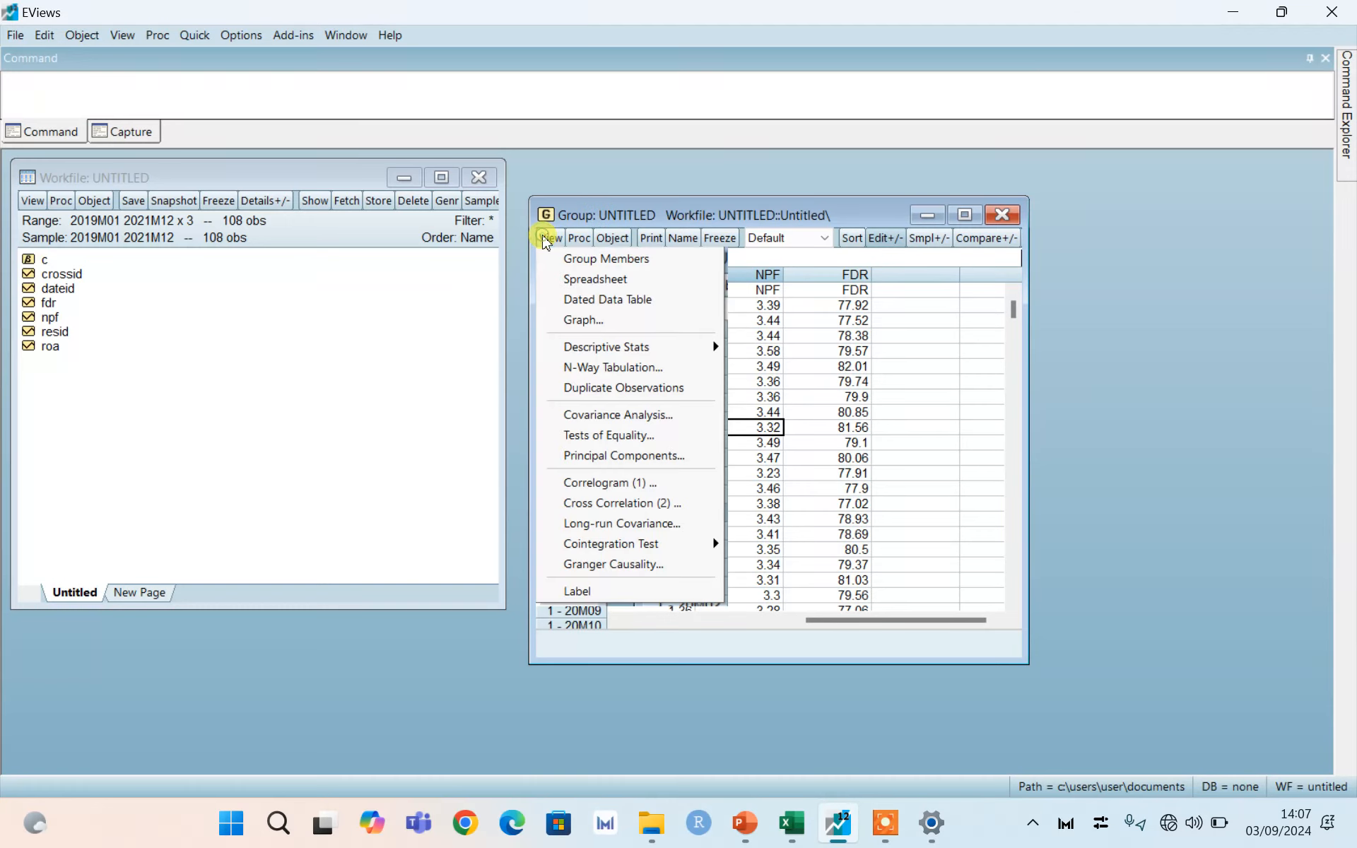
{"action": "mouse_move", "coordinate": [596, 347]}
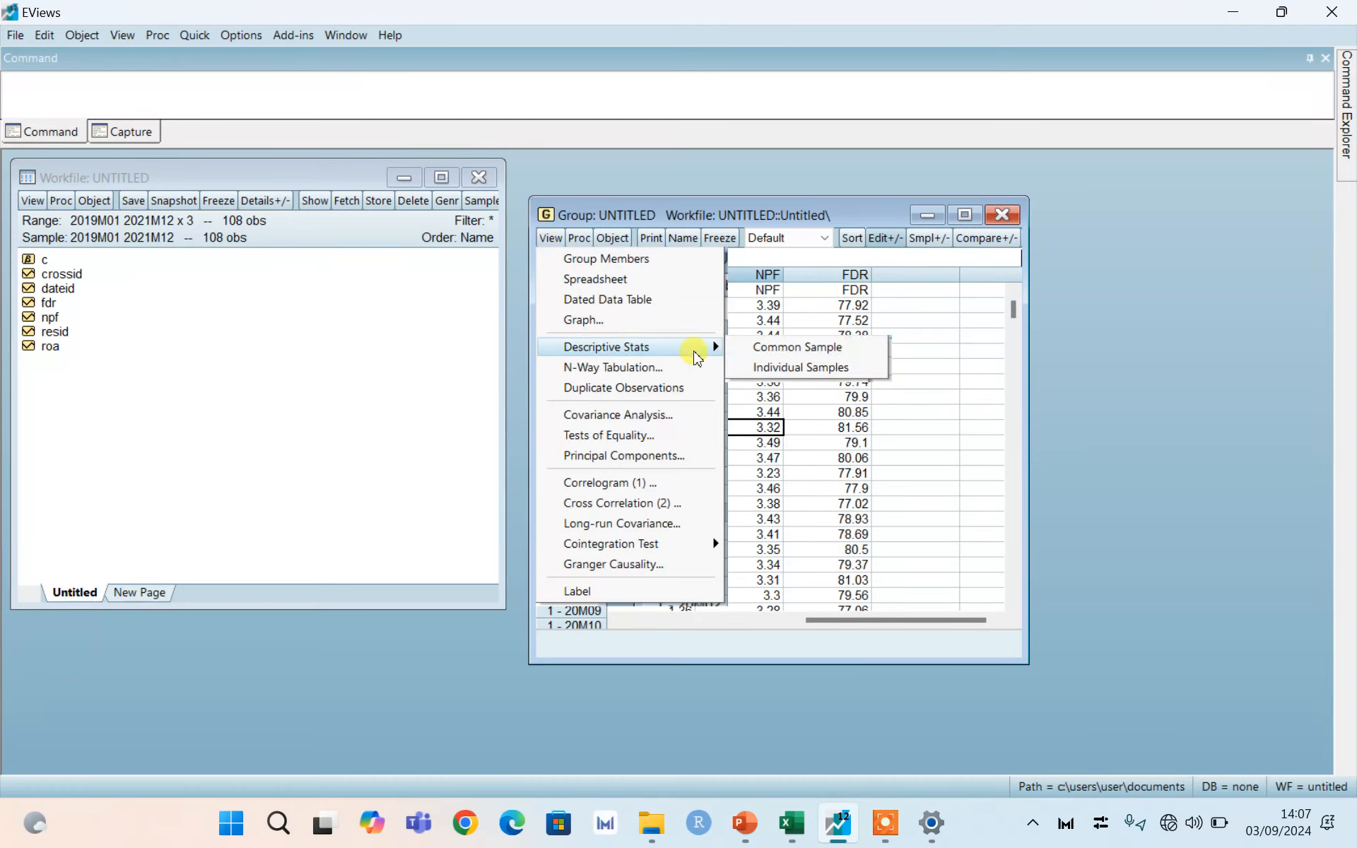
{"action": "left_click", "coordinate": [746, 348]}
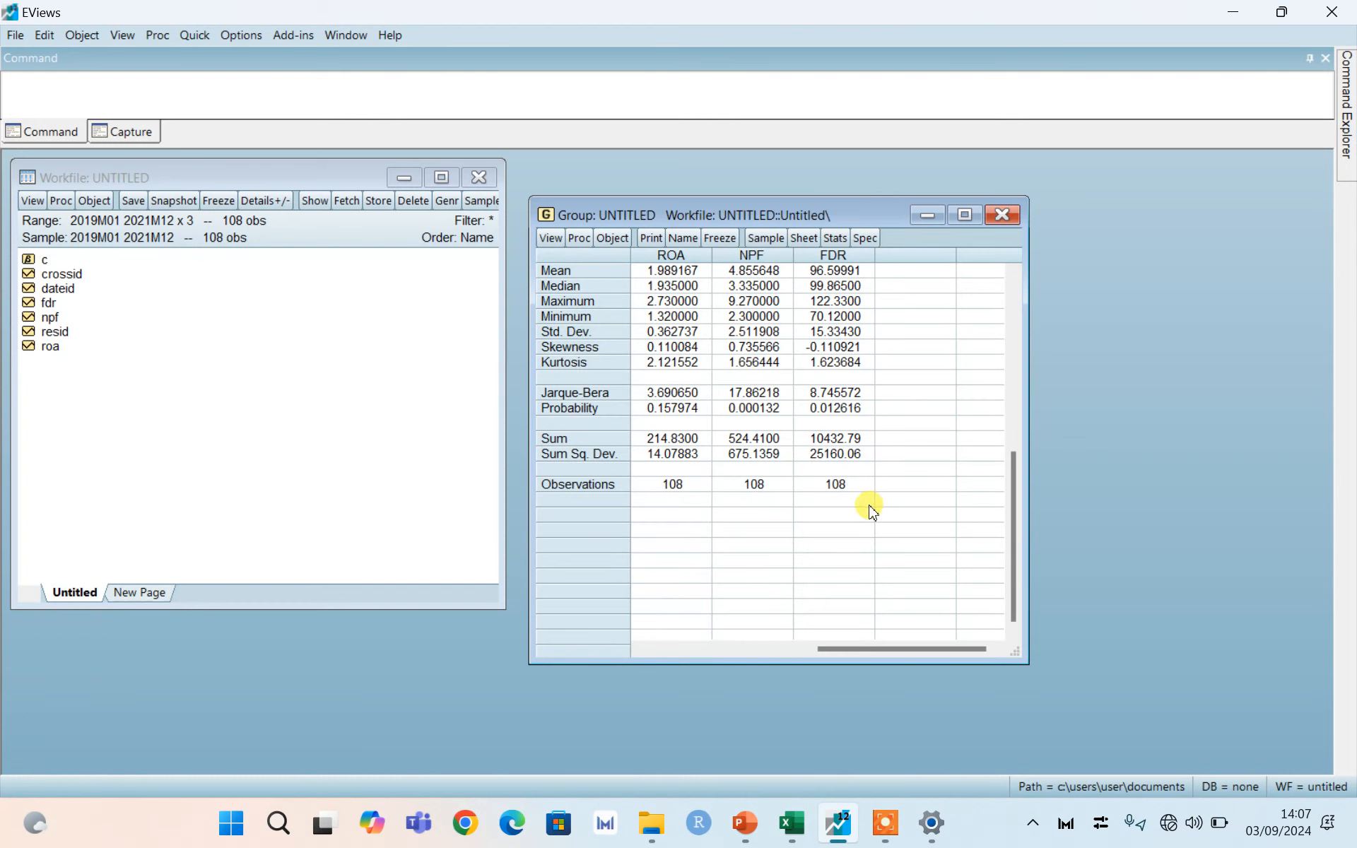
Freeze the descriptive statistics as a table named _1_deskriptif, then close the table and delete the untitled group
{"action": "left_click", "coordinate": [720, 238]}
{"action": "left_click", "coordinate": [226, 261]}
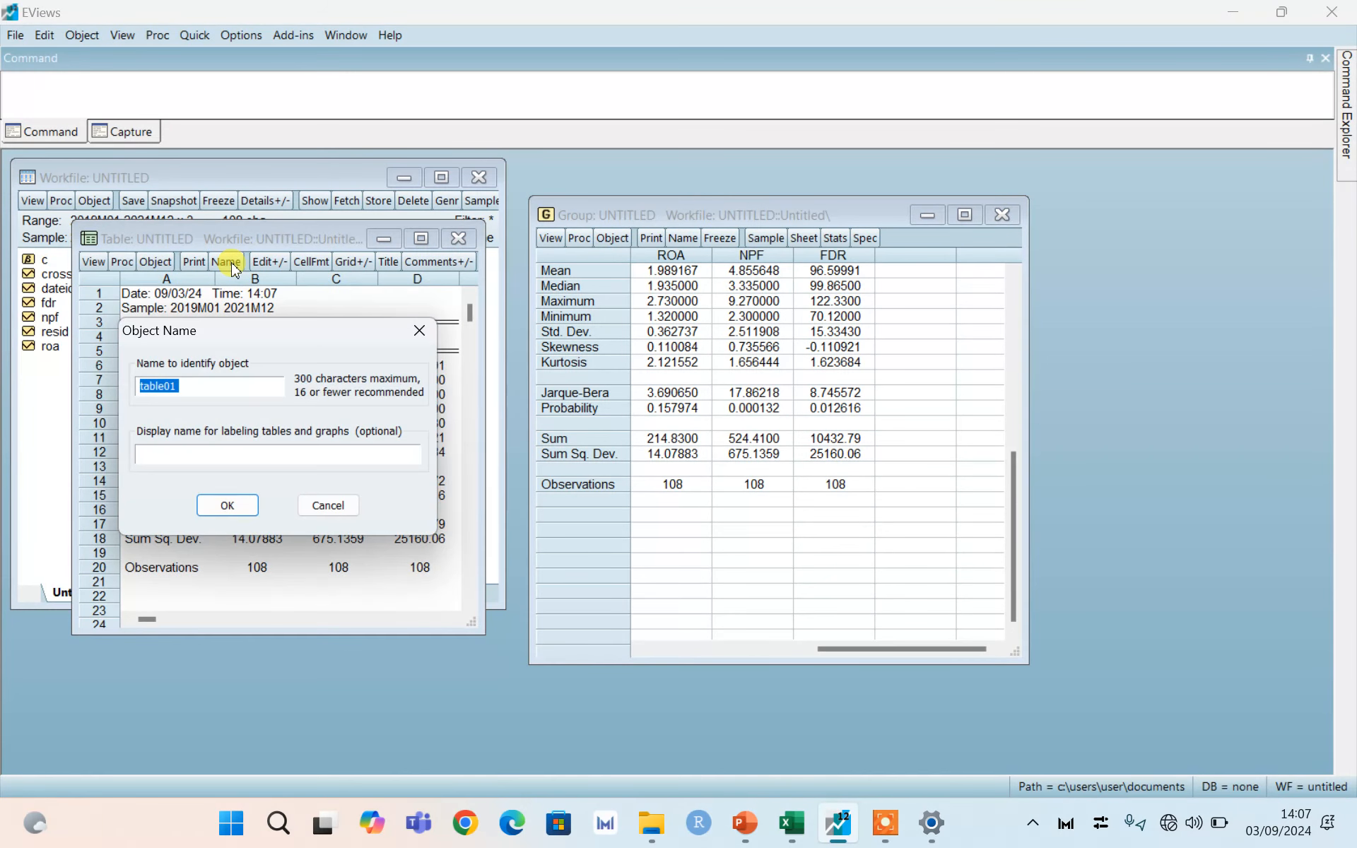
{"action": "key", "text": "BackSpace"}
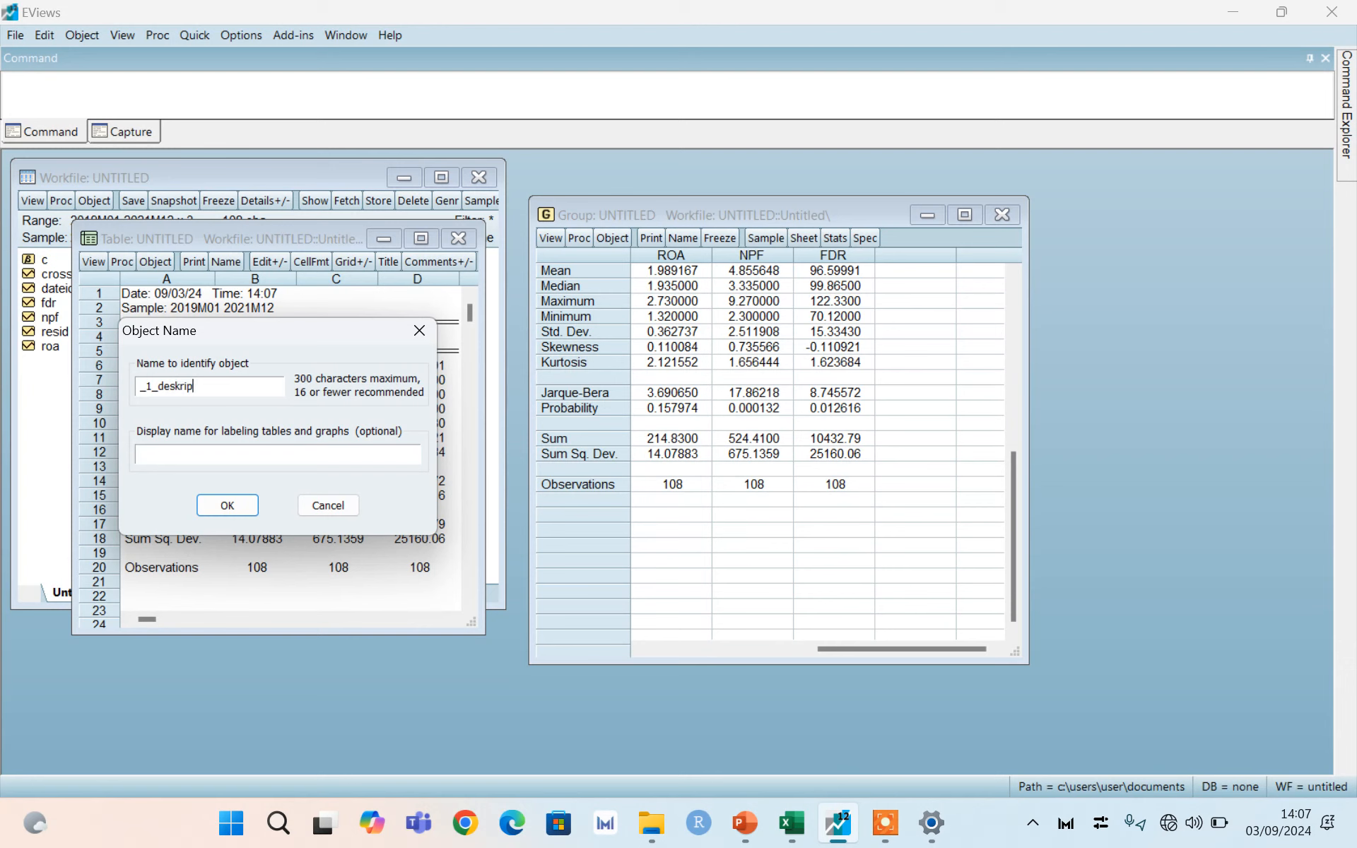
{"action": "key", "text": "Return"}
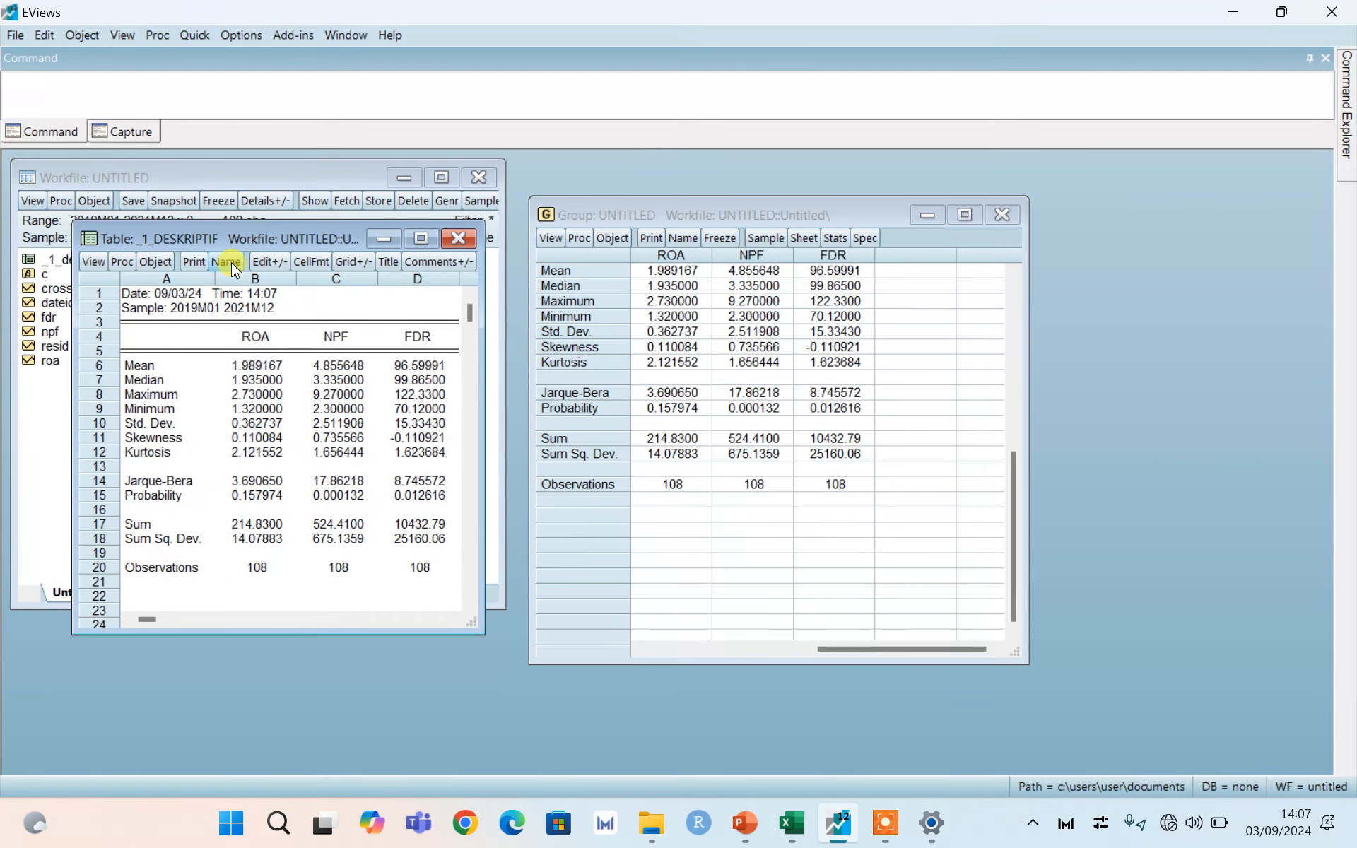
{"action": "left_click", "coordinate": [456, 239]}
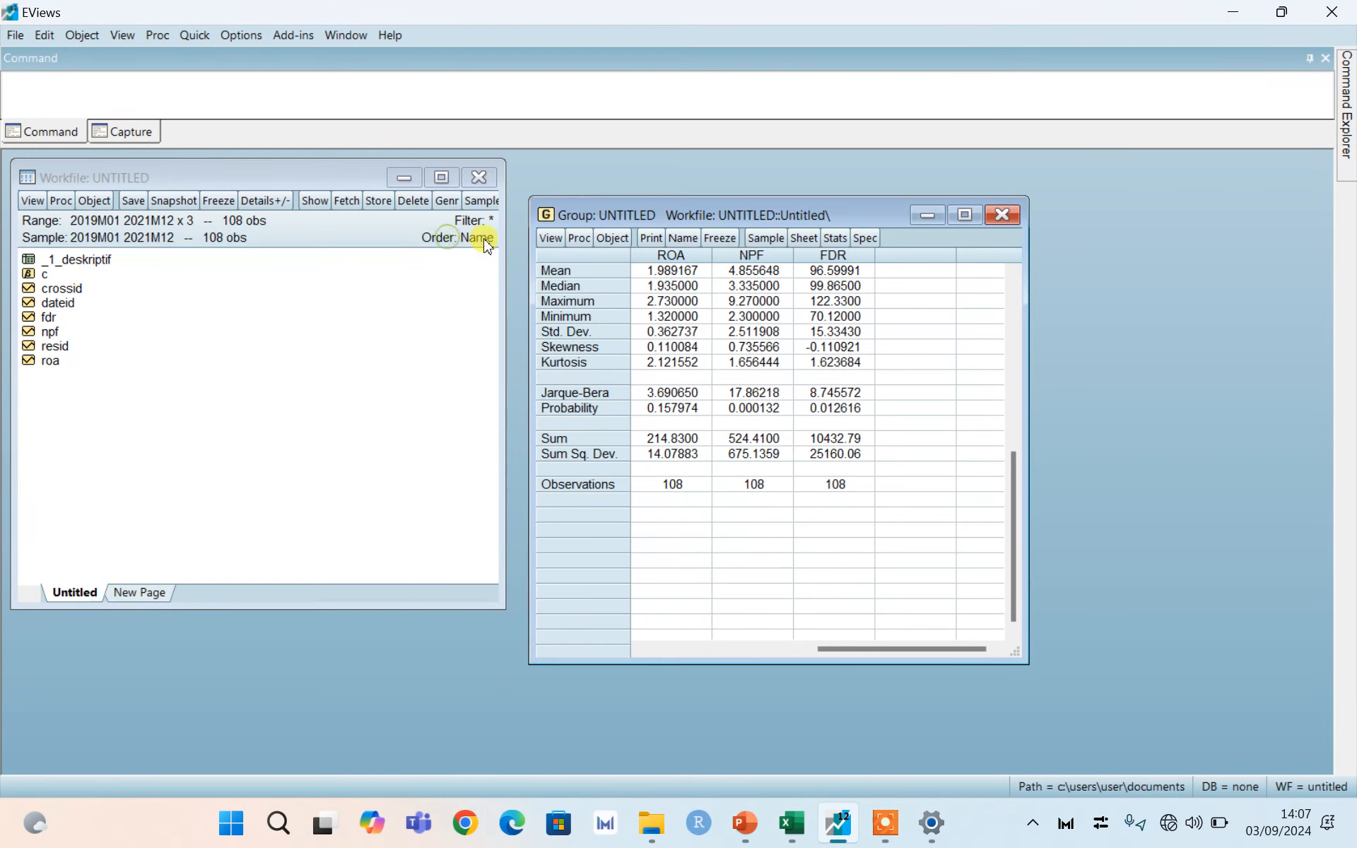
{"action": "left_click", "coordinate": [1002, 215]}
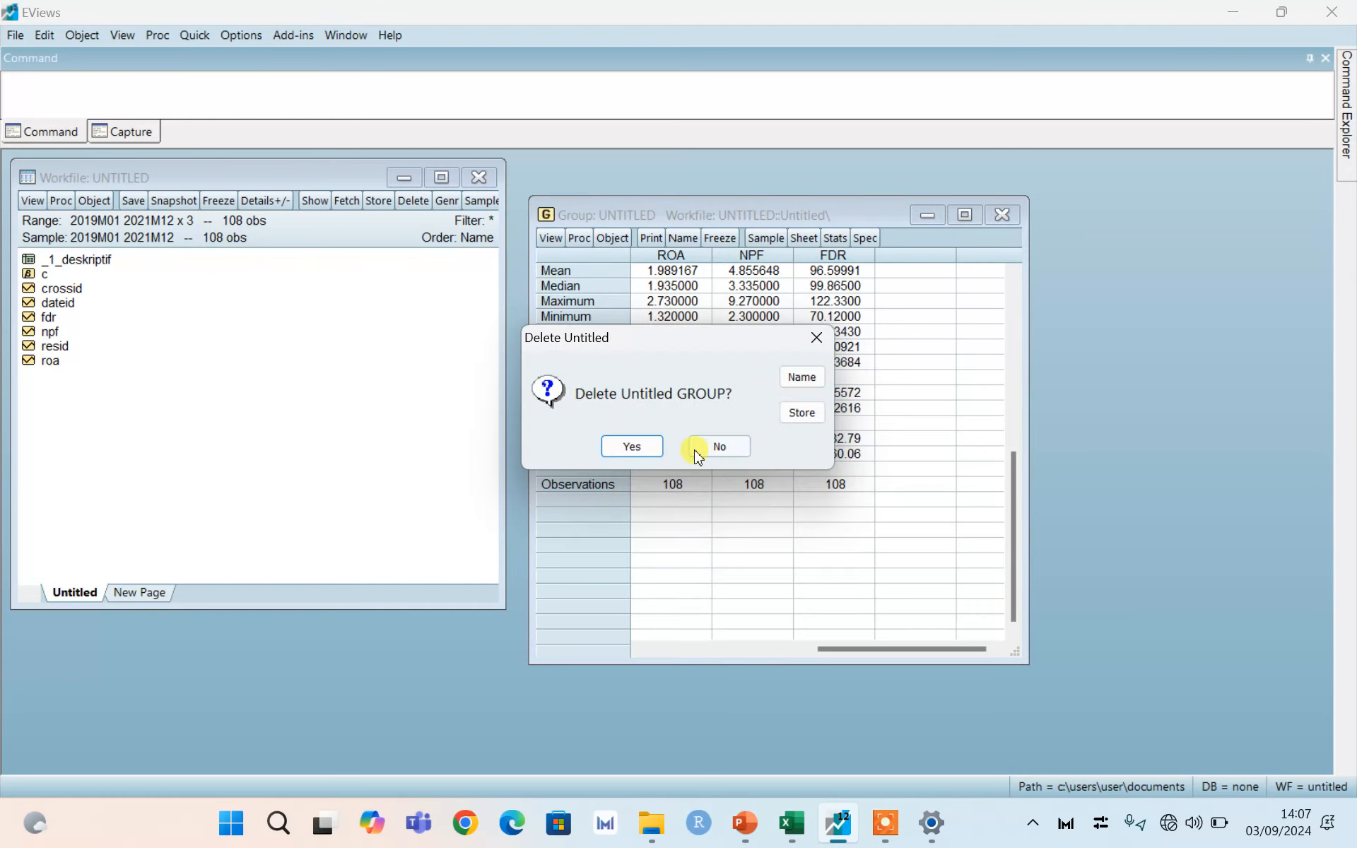
{"action": "left_click", "coordinate": [641, 445]}
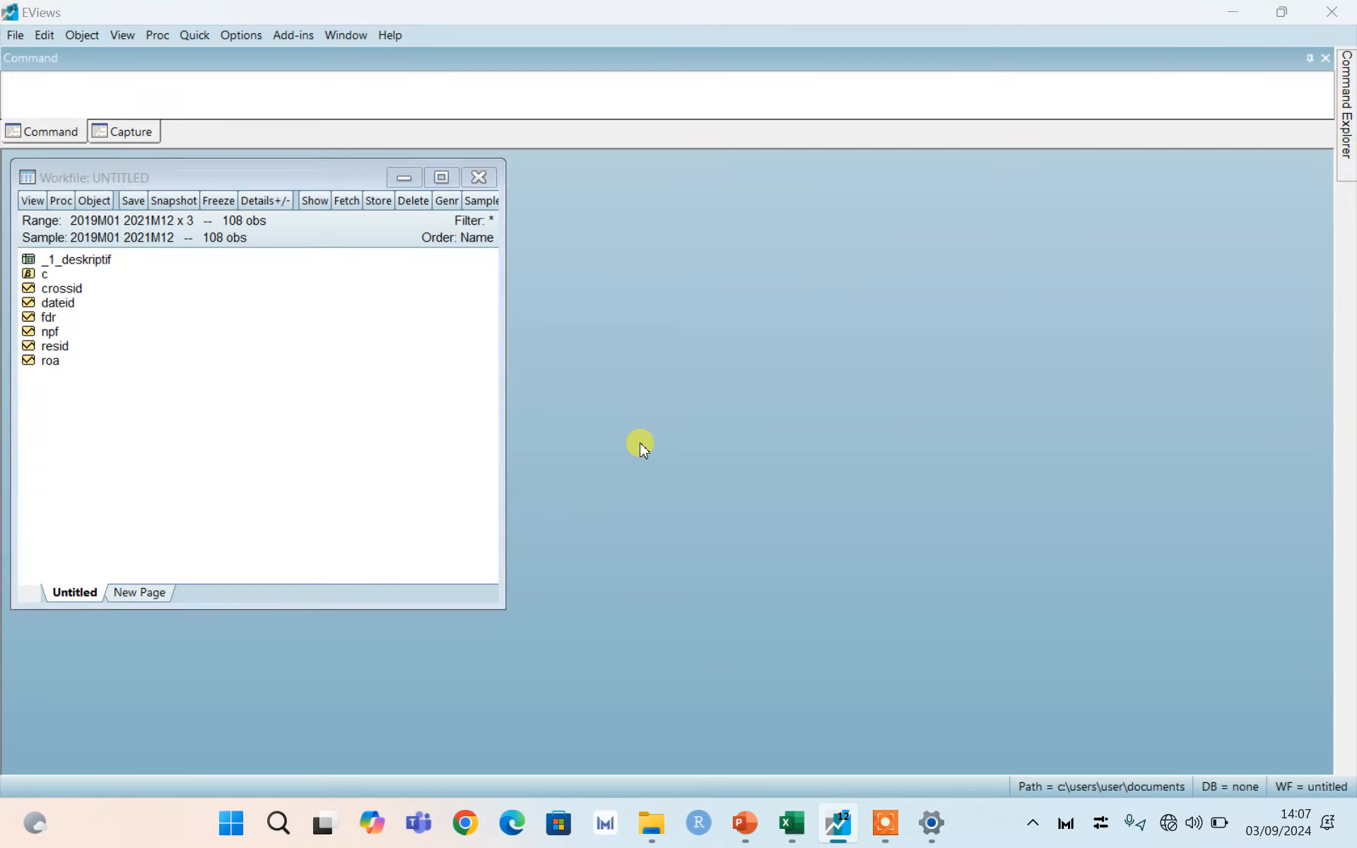
Switch to the PowerPoint presentation, start the slide show from the testing-steps slide and advance to the Pengujian Deskriptif results
{"action": "key", "text": "alt+Tab"}
{"action": "key", "text": "alt+Tab"}
{"action": "key", "text": "alt+Tab"}
{"action": "key", "text": "alt+Tab"}
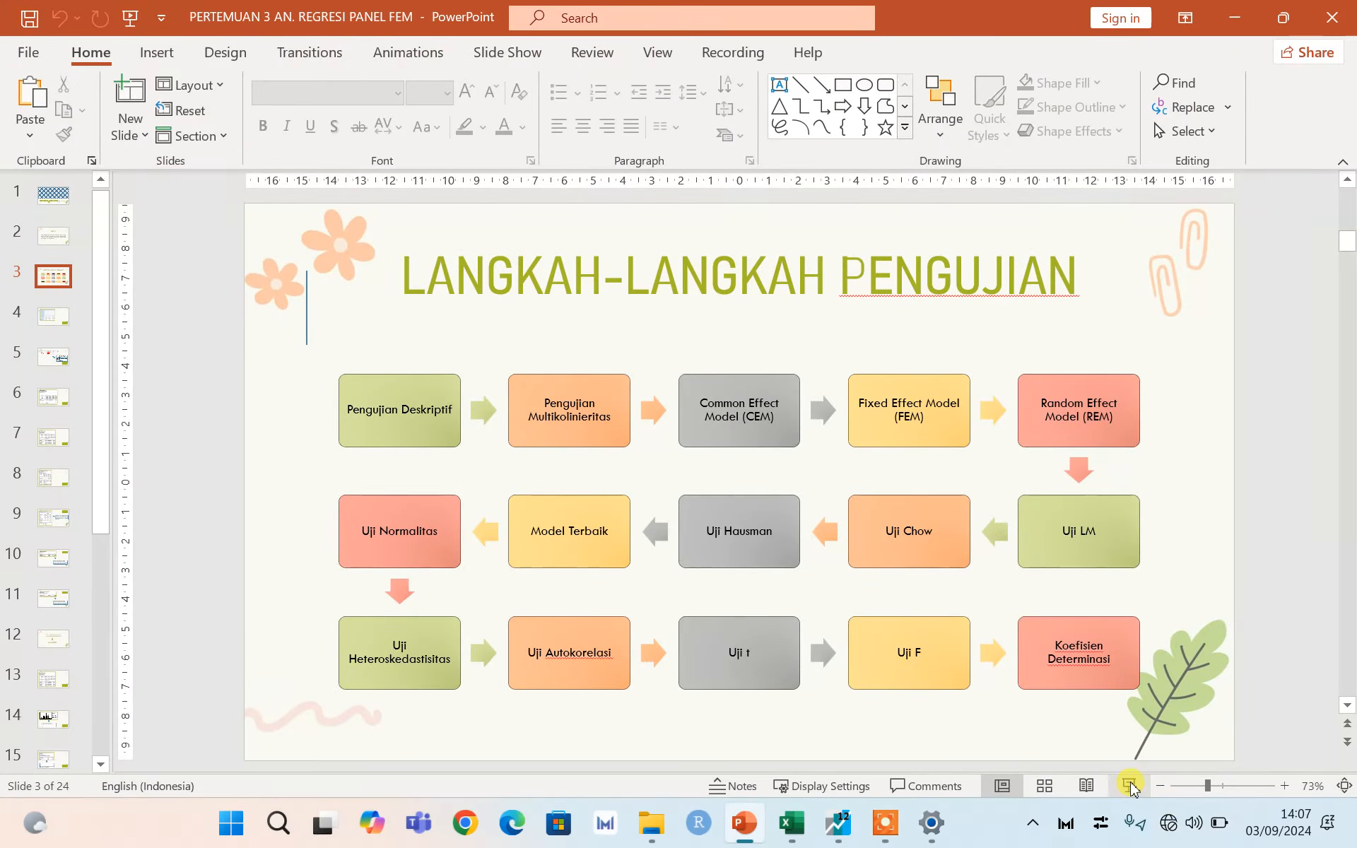
{"action": "left_click", "coordinate": [1129, 786]}
{"action": "key", "text": "Right"}
{"action": "key", "text": "Right"}
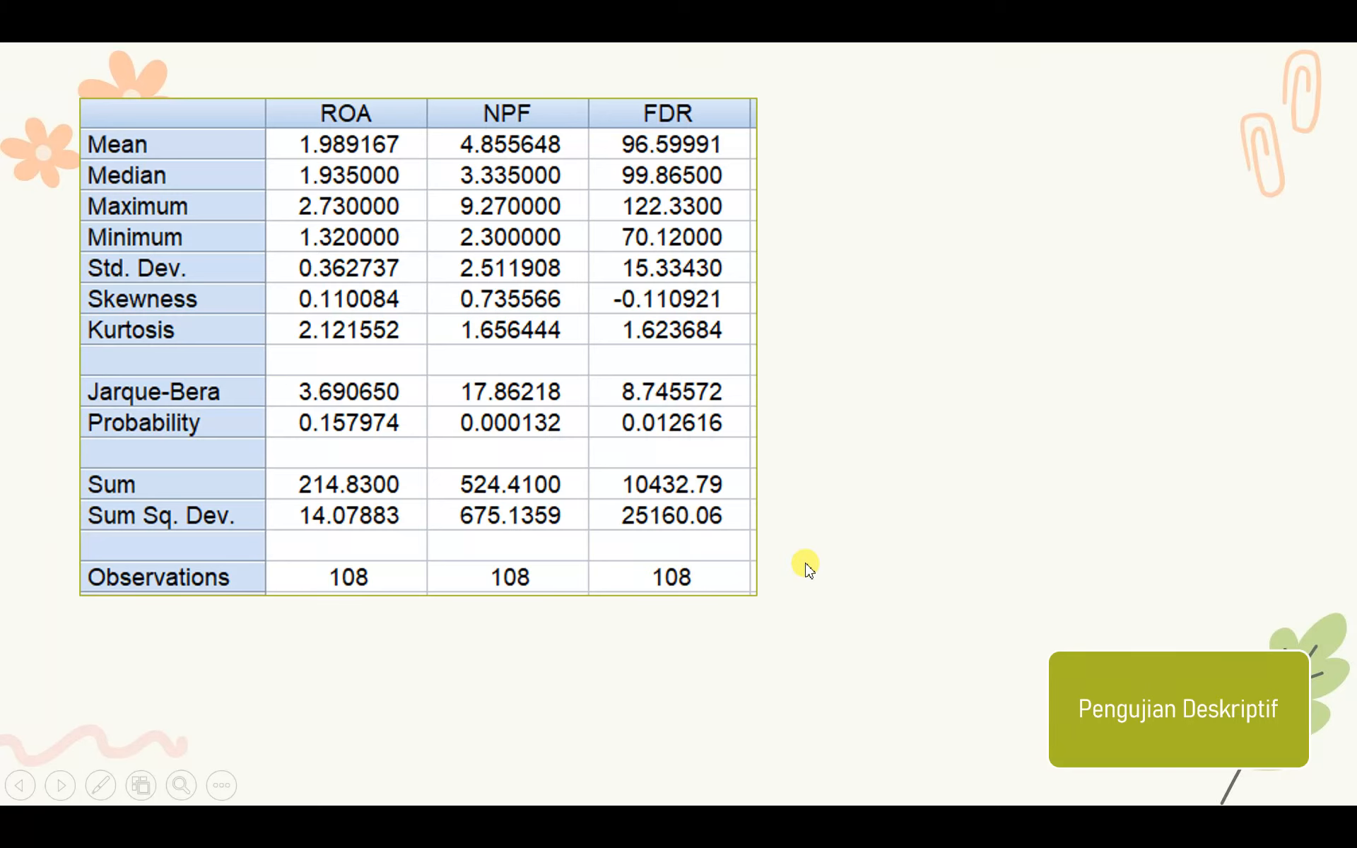
Check the EViews workfile, then return to the slide show and advance to the Uji Multikolinieritas slide
{"action": "key", "text": "alt+Tab"}
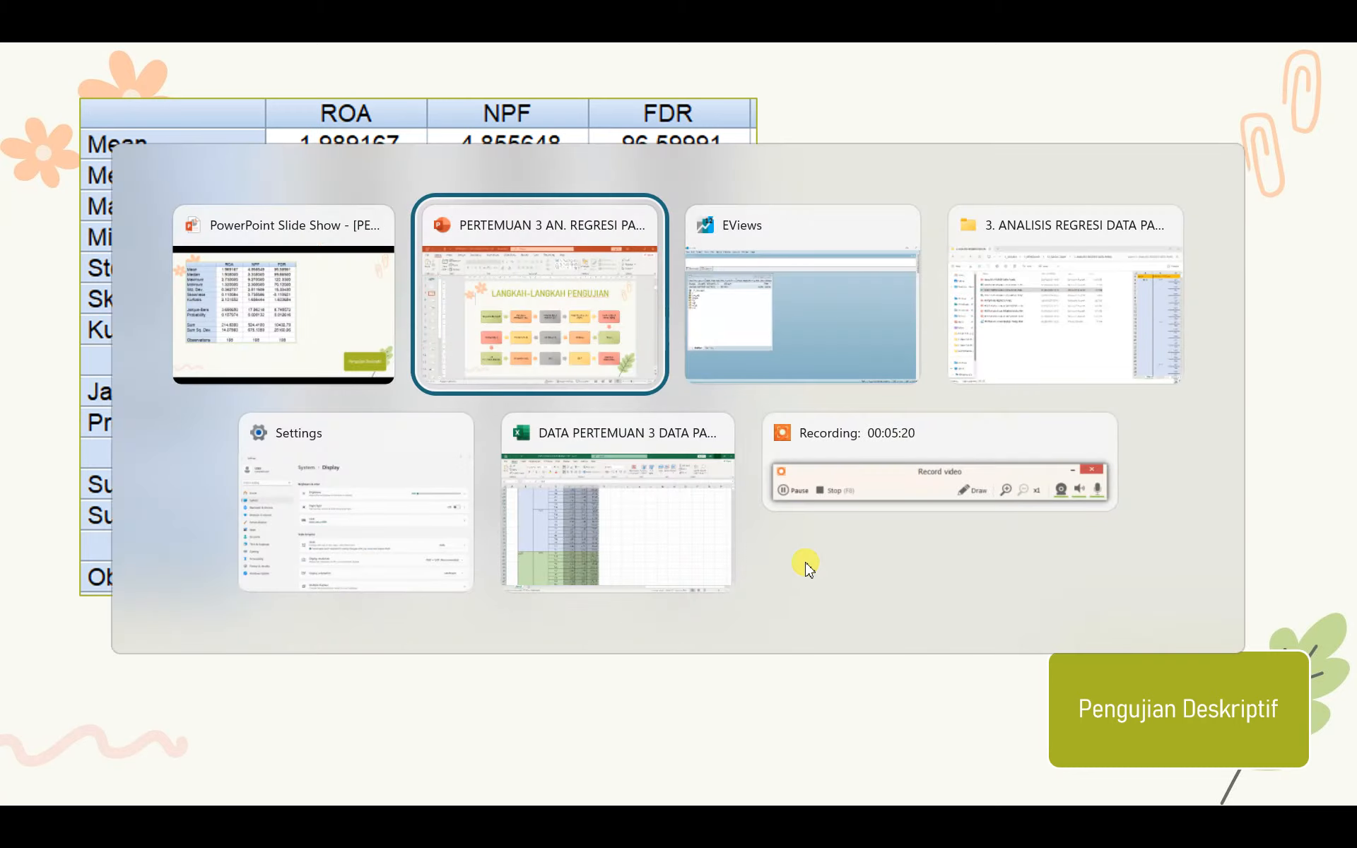
{"action": "key", "text": "alt+Tab"}
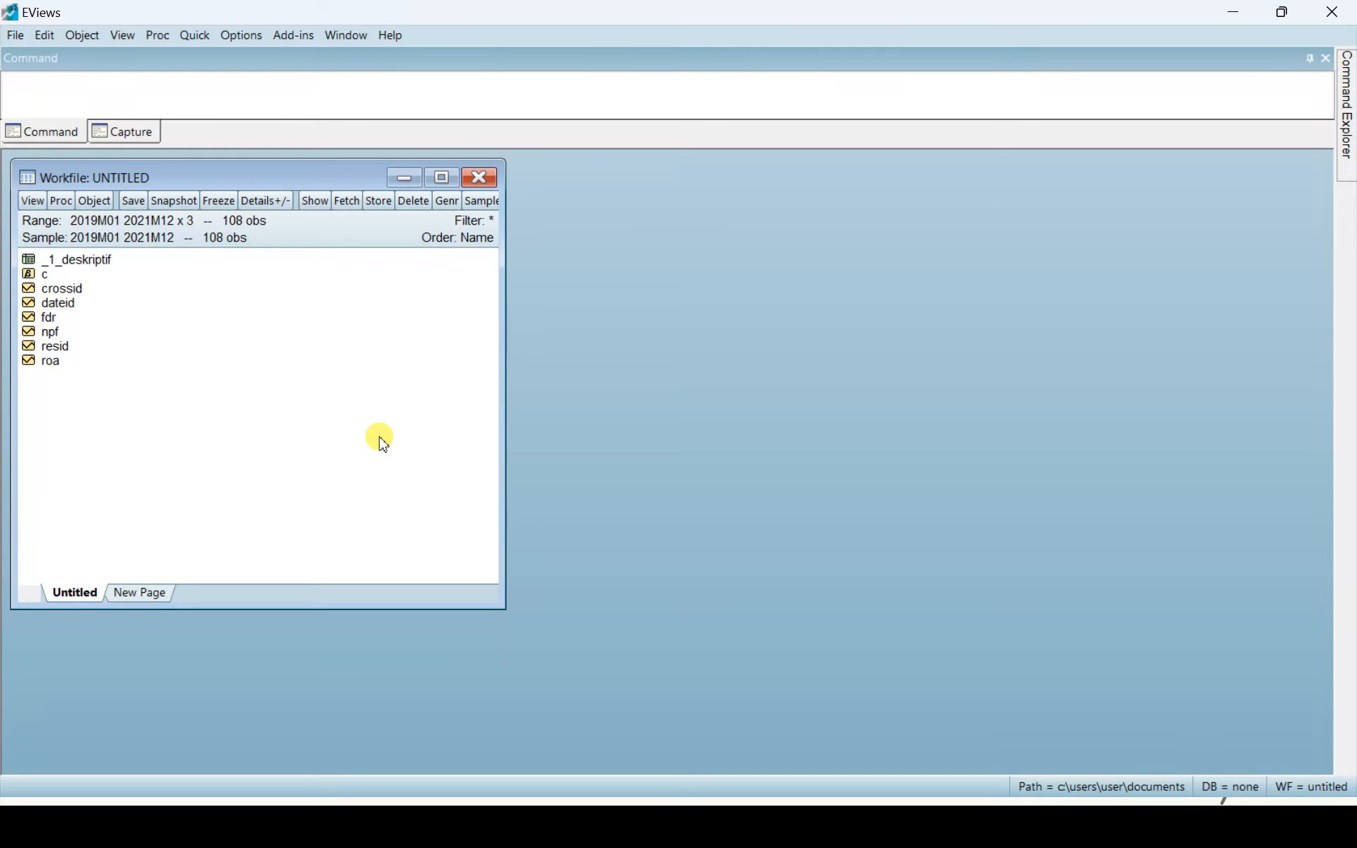
{"action": "key", "text": "alt+Tab"}
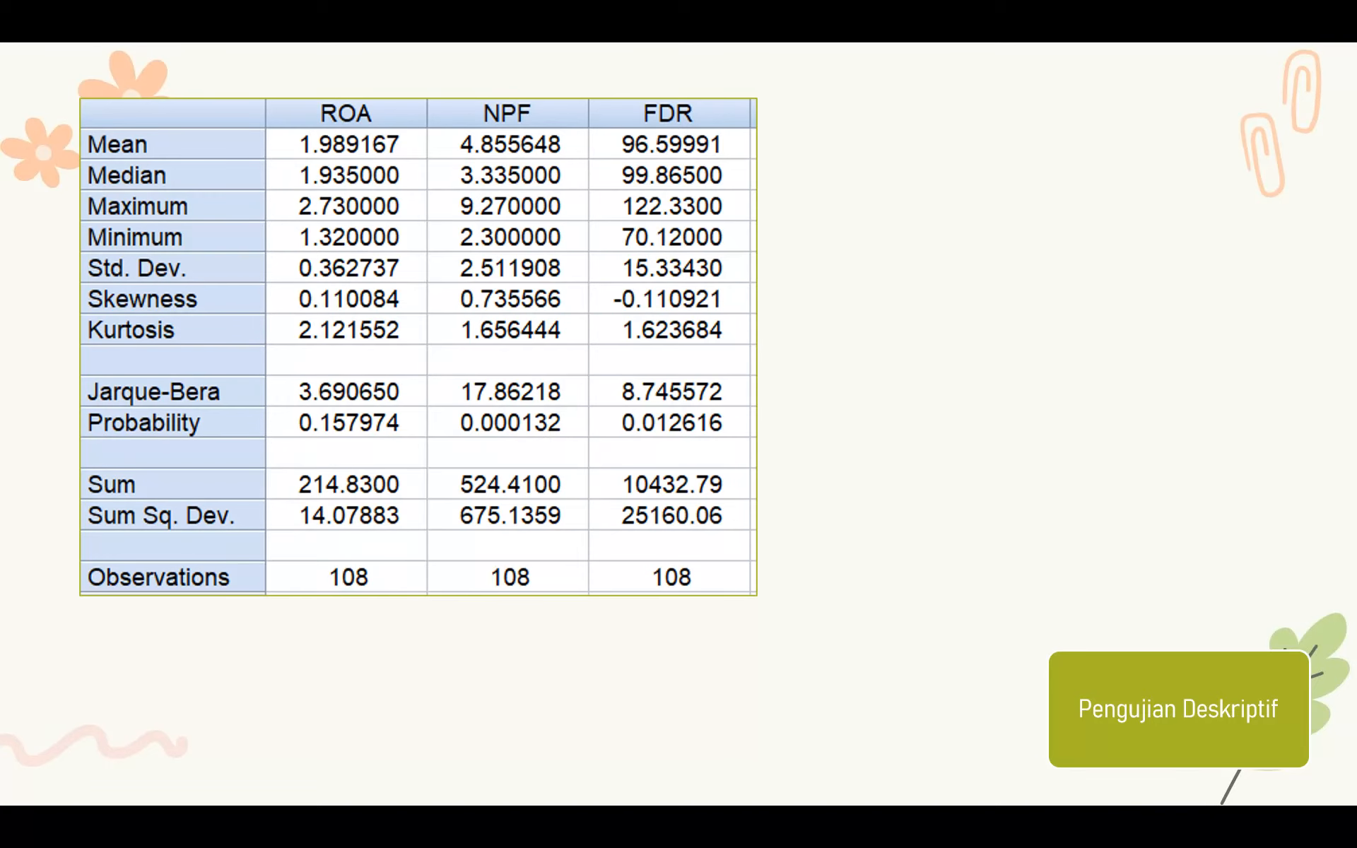
{"action": "key", "text": "Right"}
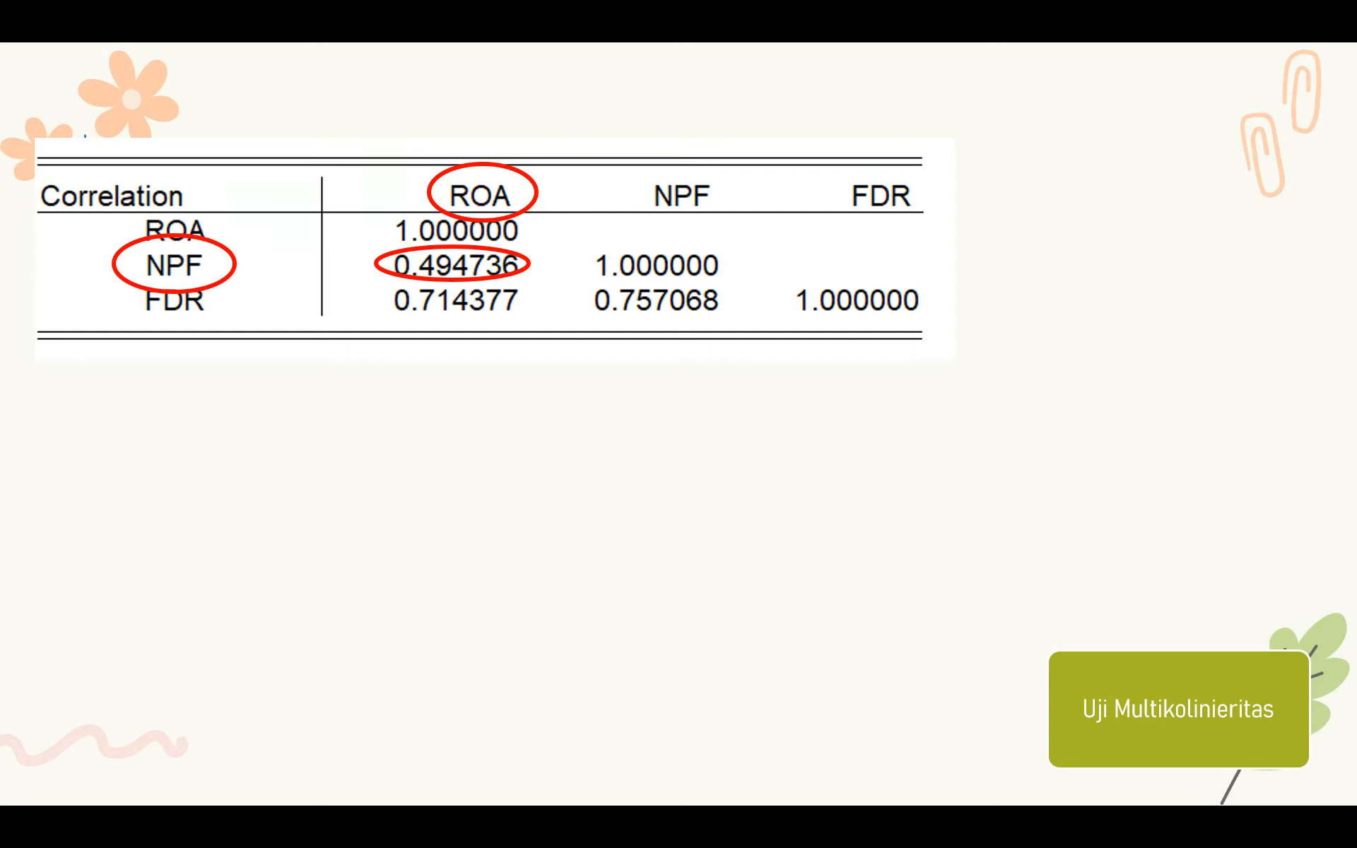
Switch back to EViews and open roa, npf and fdr, in that order, as a group placed beside the workfile window
{"action": "key", "text": "alt+Tab"}
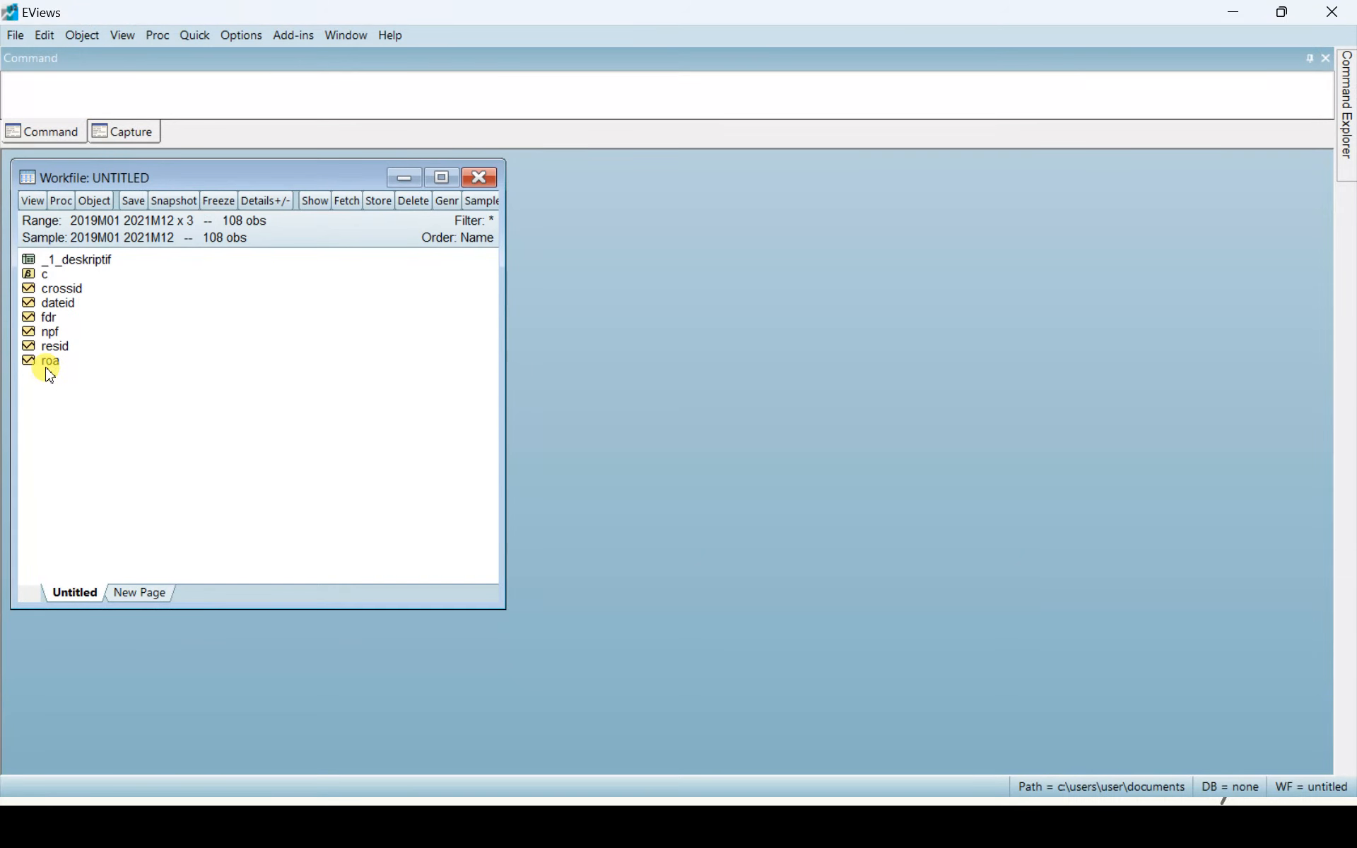
{"action": "left_click", "coordinate": [50, 362]}
{"action": "left_click", "coordinate": [62, 332], "text": "ctrl"}
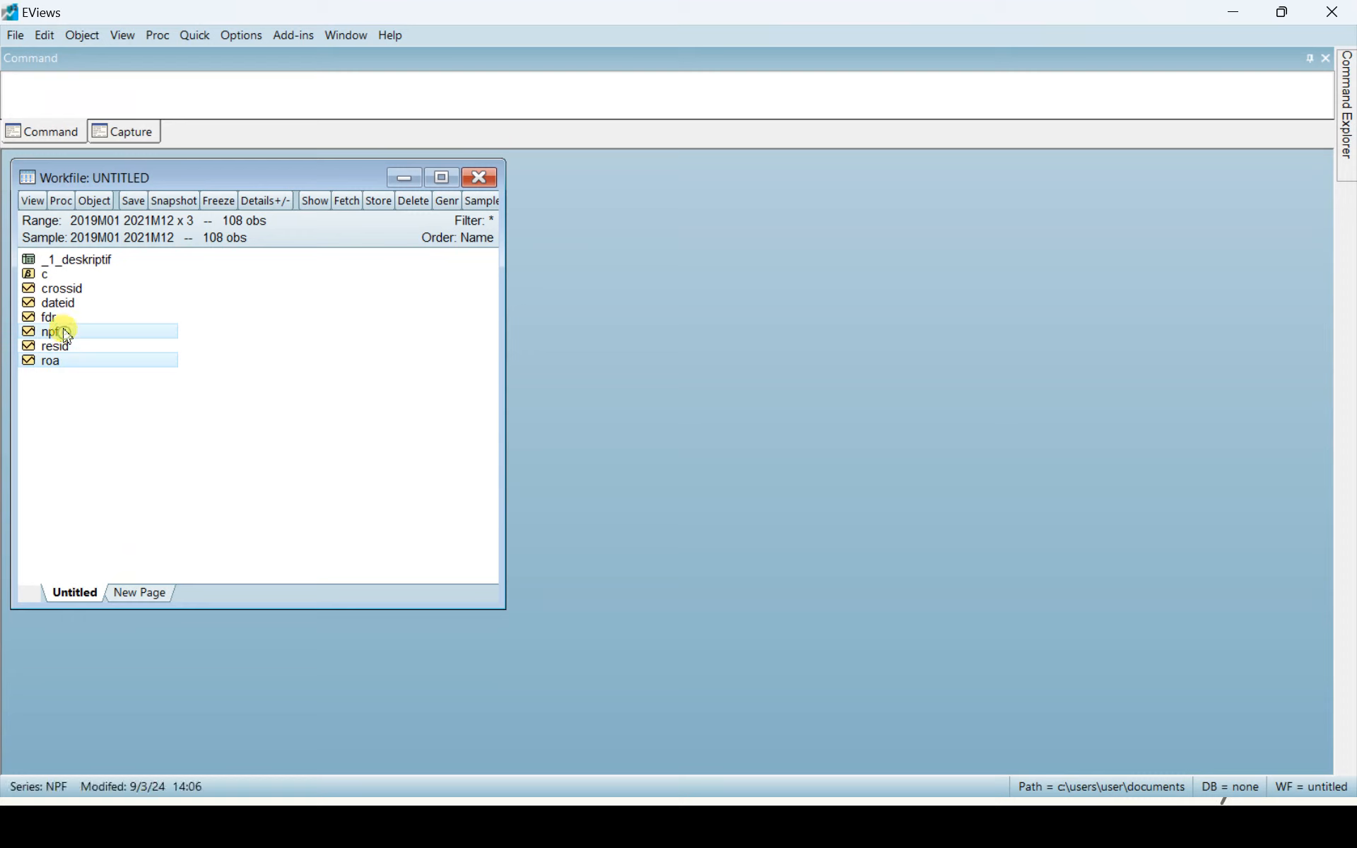
{"action": "left_click", "coordinate": [63, 319], "text": "ctrl"}
{"action": "right_click", "coordinate": [67, 325]}
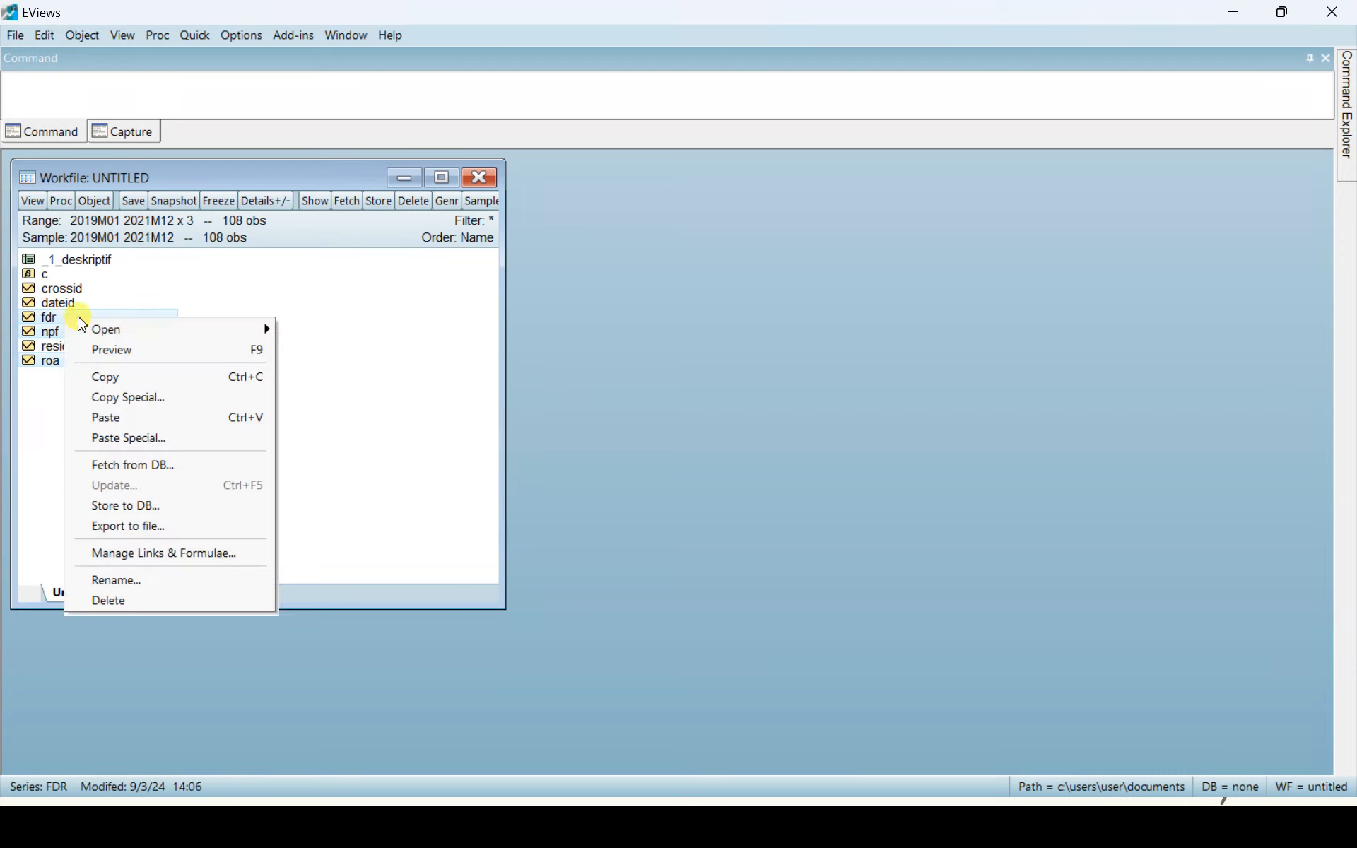
{"action": "mouse_move", "coordinate": [212, 325]}
{"action": "left_click", "coordinate": [337, 329]}
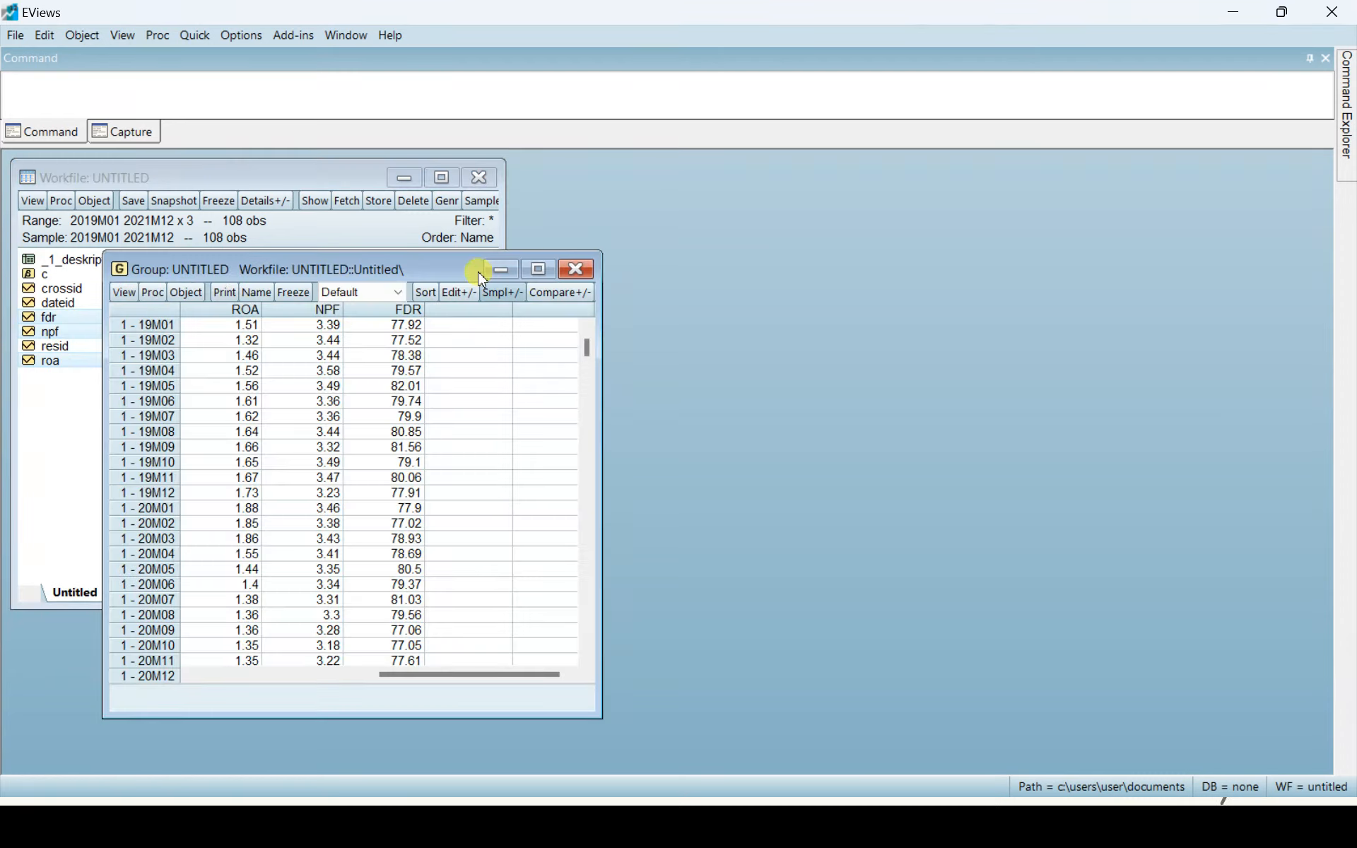
{"action": "left_click_drag", "start_coordinate": [479, 266], "coordinate": [894, 252]}
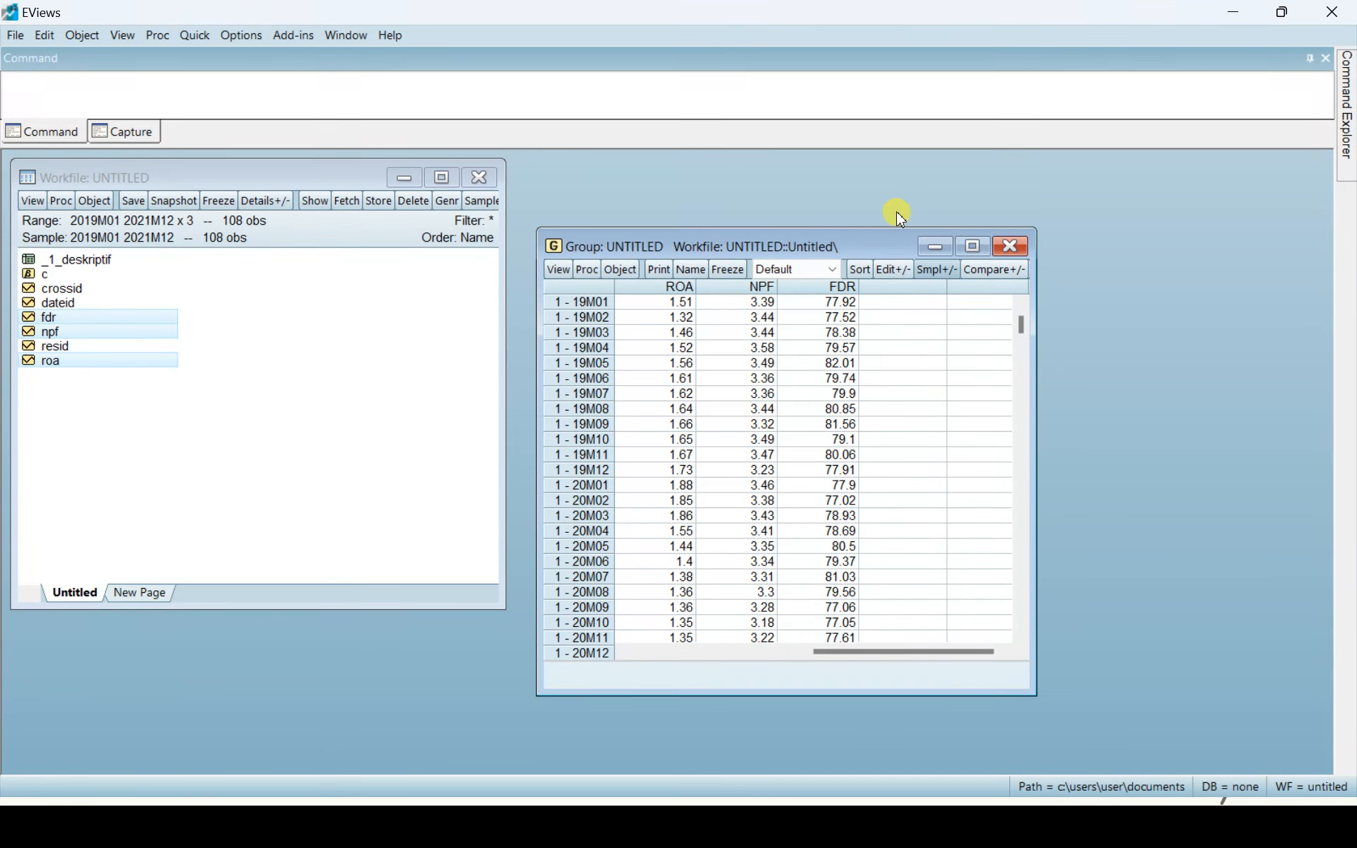
Run a covariance analysis on the group with only Correlation selected and the layout set to Single table
{"action": "left_click", "coordinate": [558, 269]}
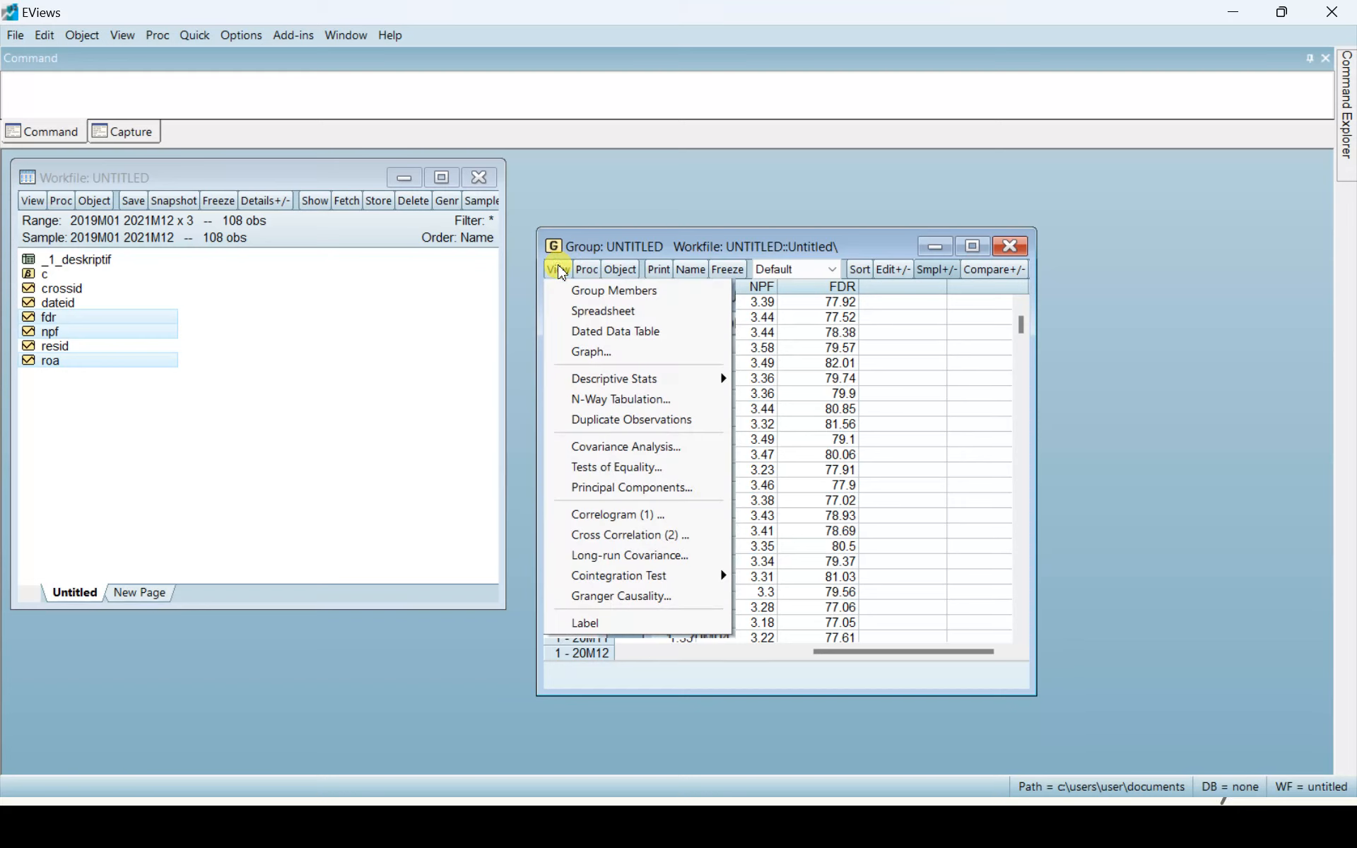
{"action": "left_click", "coordinate": [609, 448]}
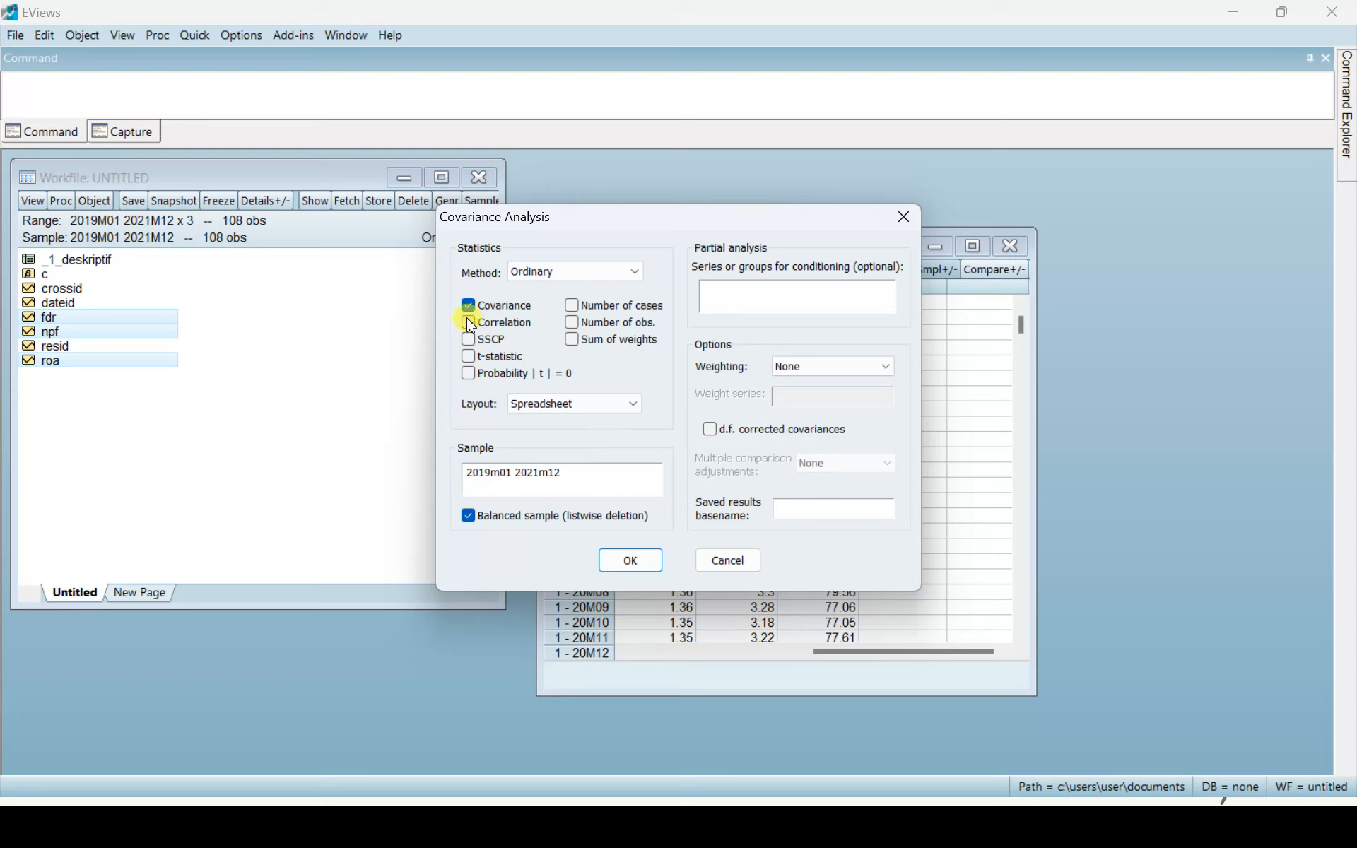
{"action": "left_click", "coordinate": [468, 321]}
{"action": "left_click", "coordinate": [469, 307]}
{"action": "left_click", "coordinate": [614, 403]}
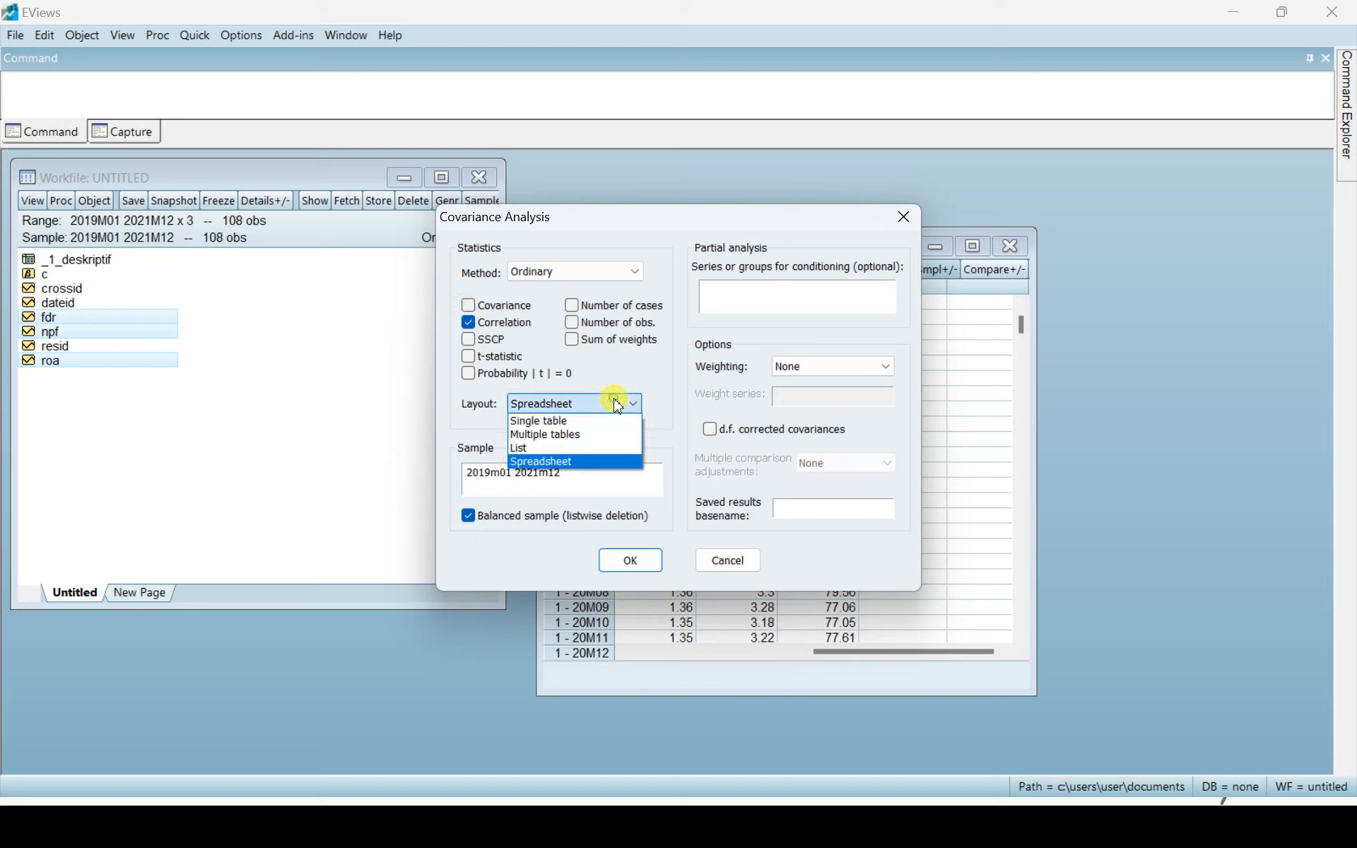
{"action": "left_click", "coordinate": [594, 422]}
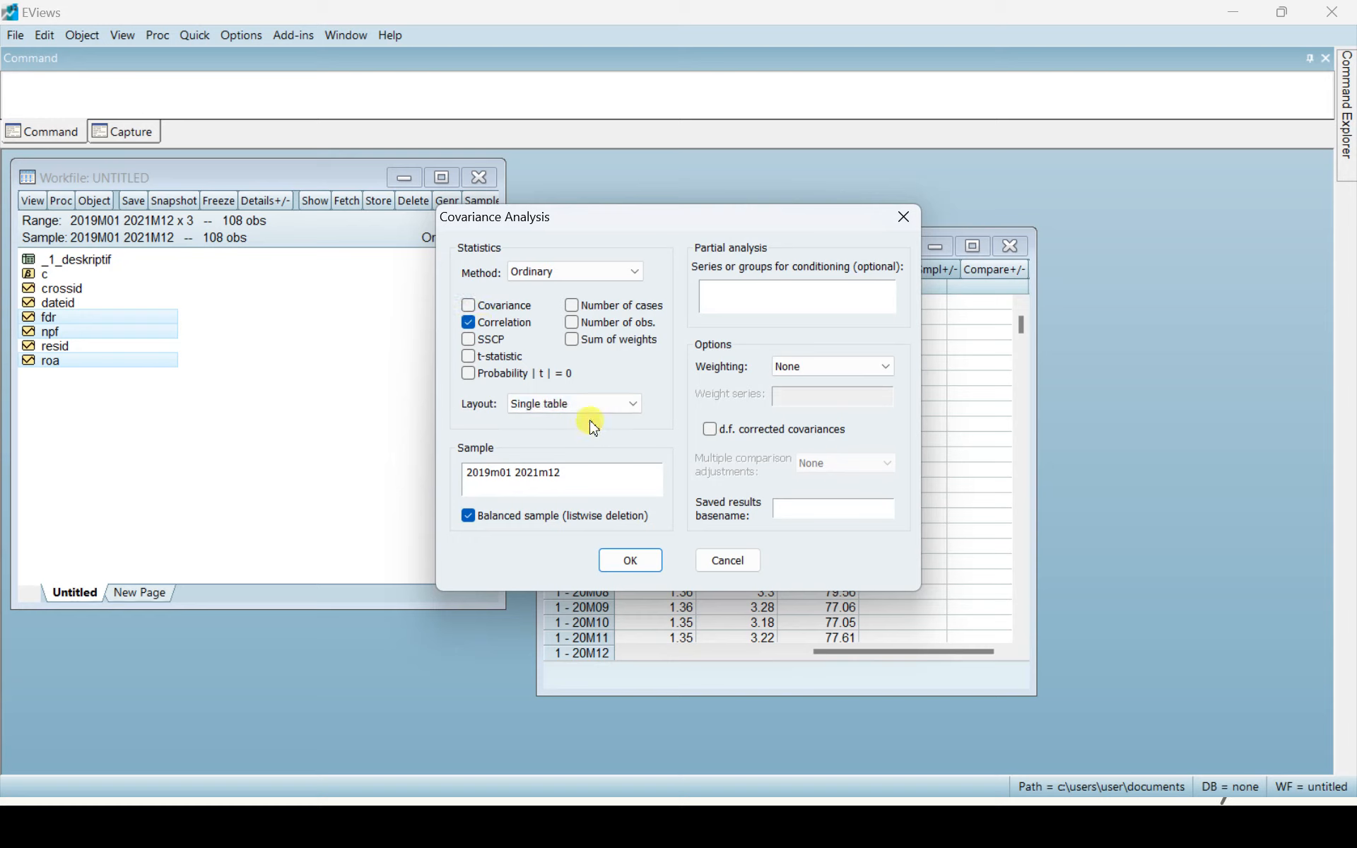
{"action": "left_click", "coordinate": [630, 559]}
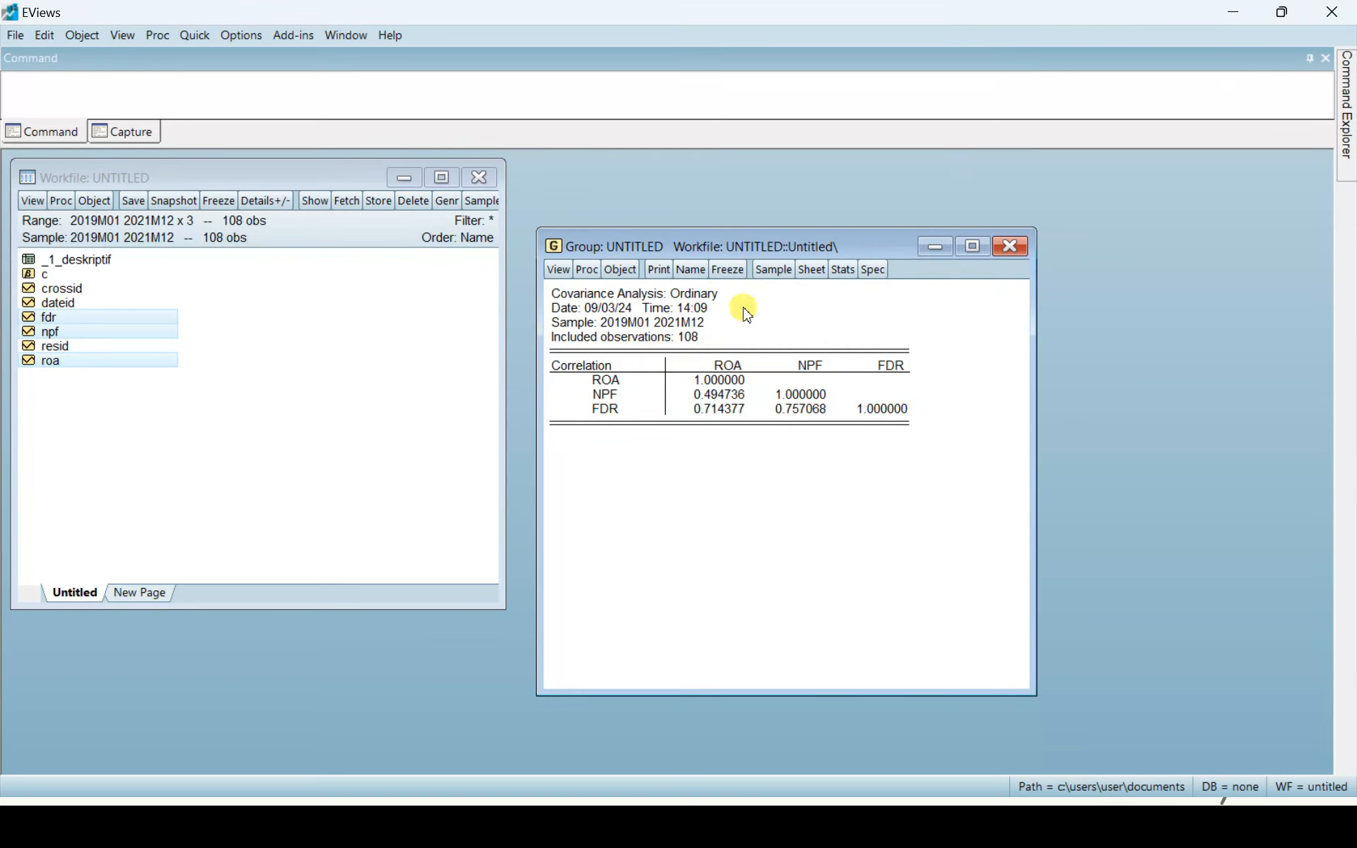
Freeze the correlation result as a table named _2_multiko and close the table window
{"action": "left_click", "coordinate": [730, 269]}
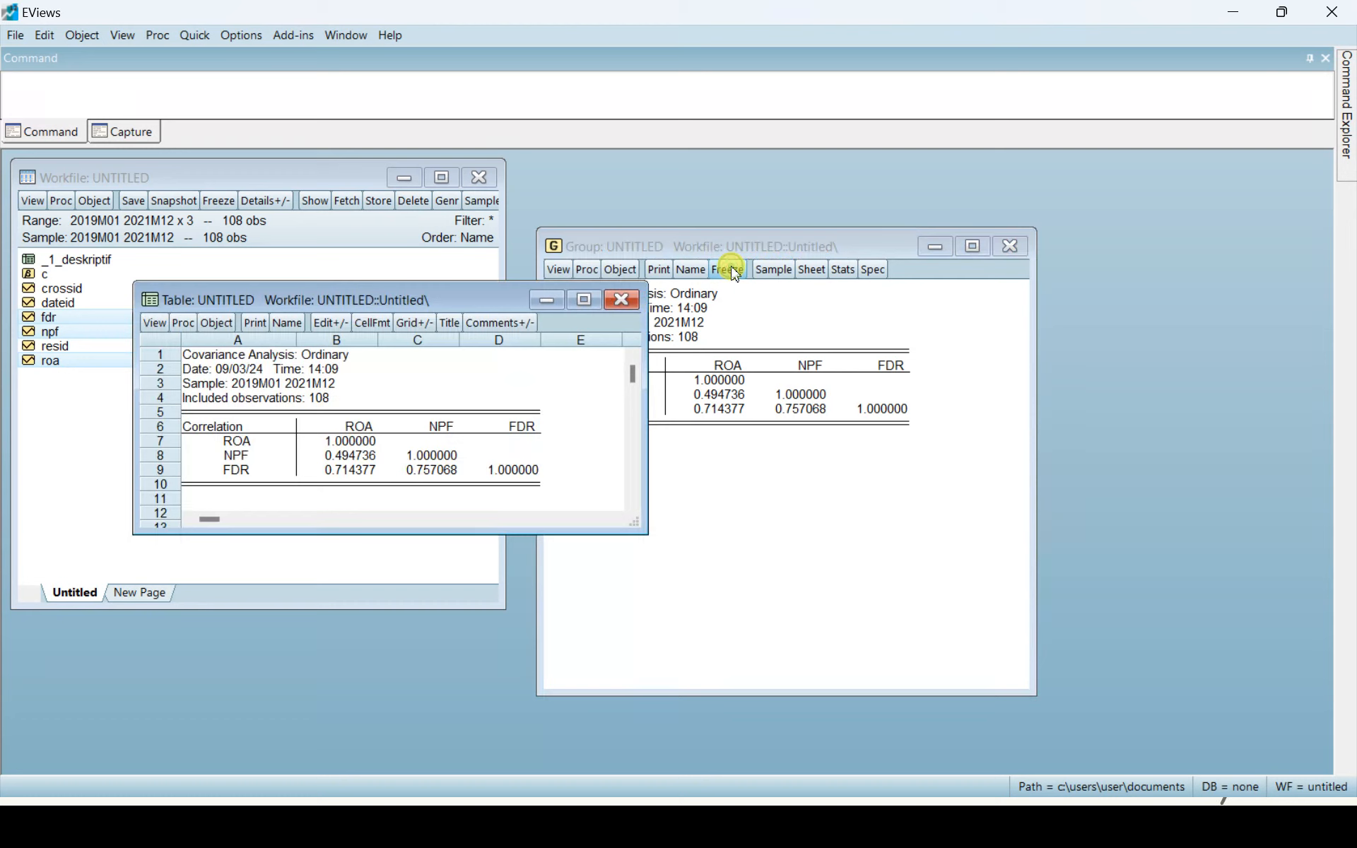
{"action": "left_click", "coordinate": [285, 323]}
{"action": "key", "text": "BackSpace"}
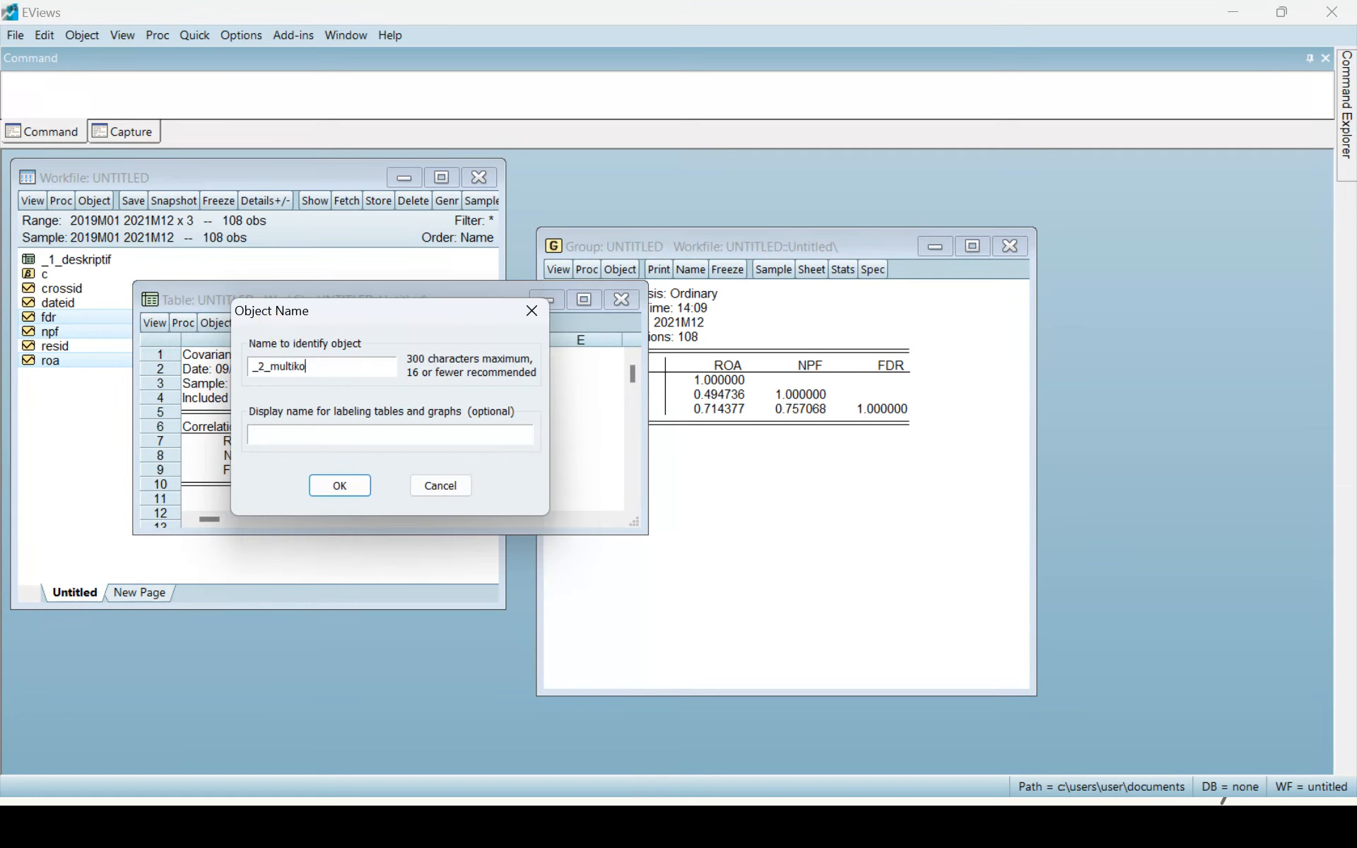
{"action": "type", "text": "_2_multiko"}
{"action": "left_click", "coordinate": [339, 486]}
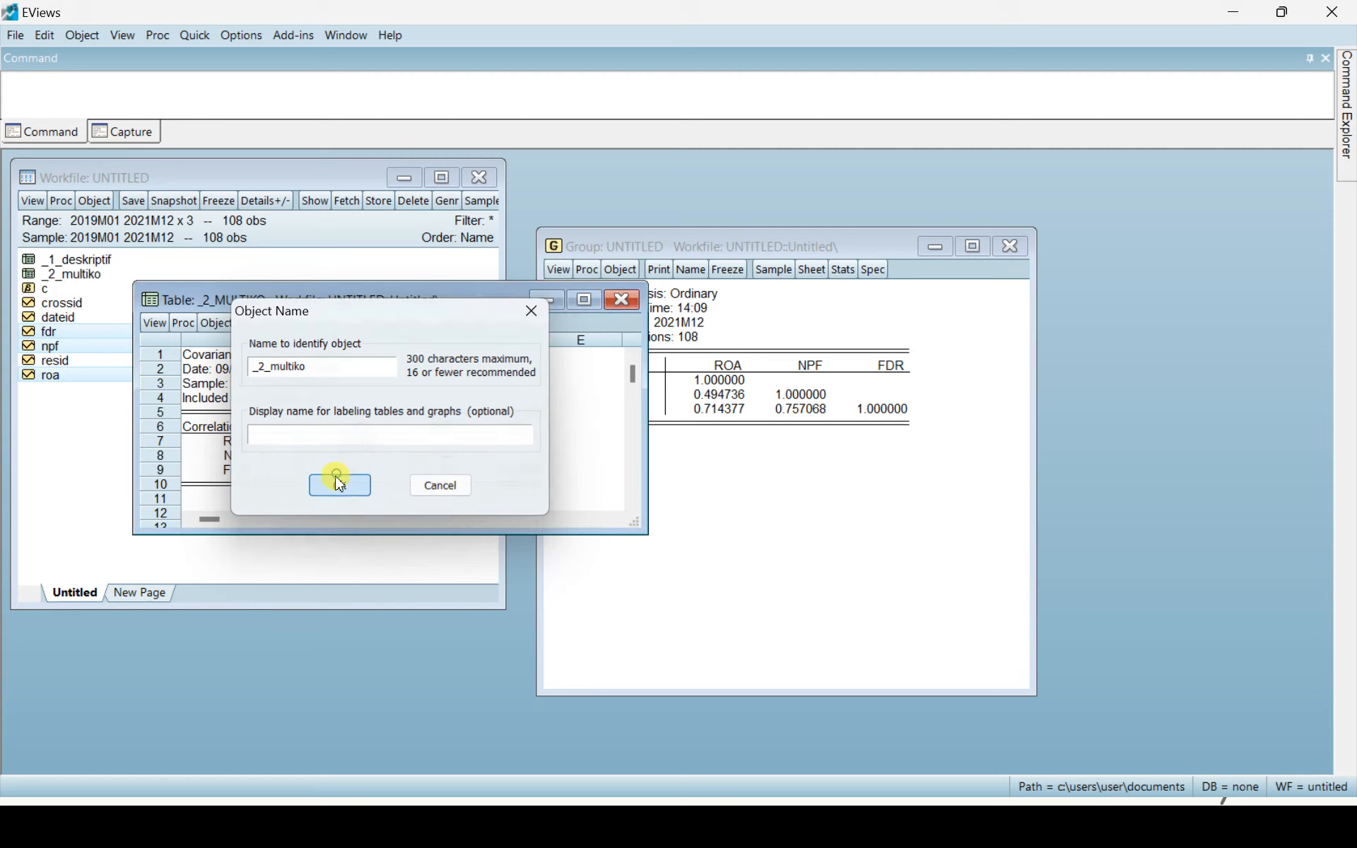
{"action": "left_click", "coordinate": [621, 299]}
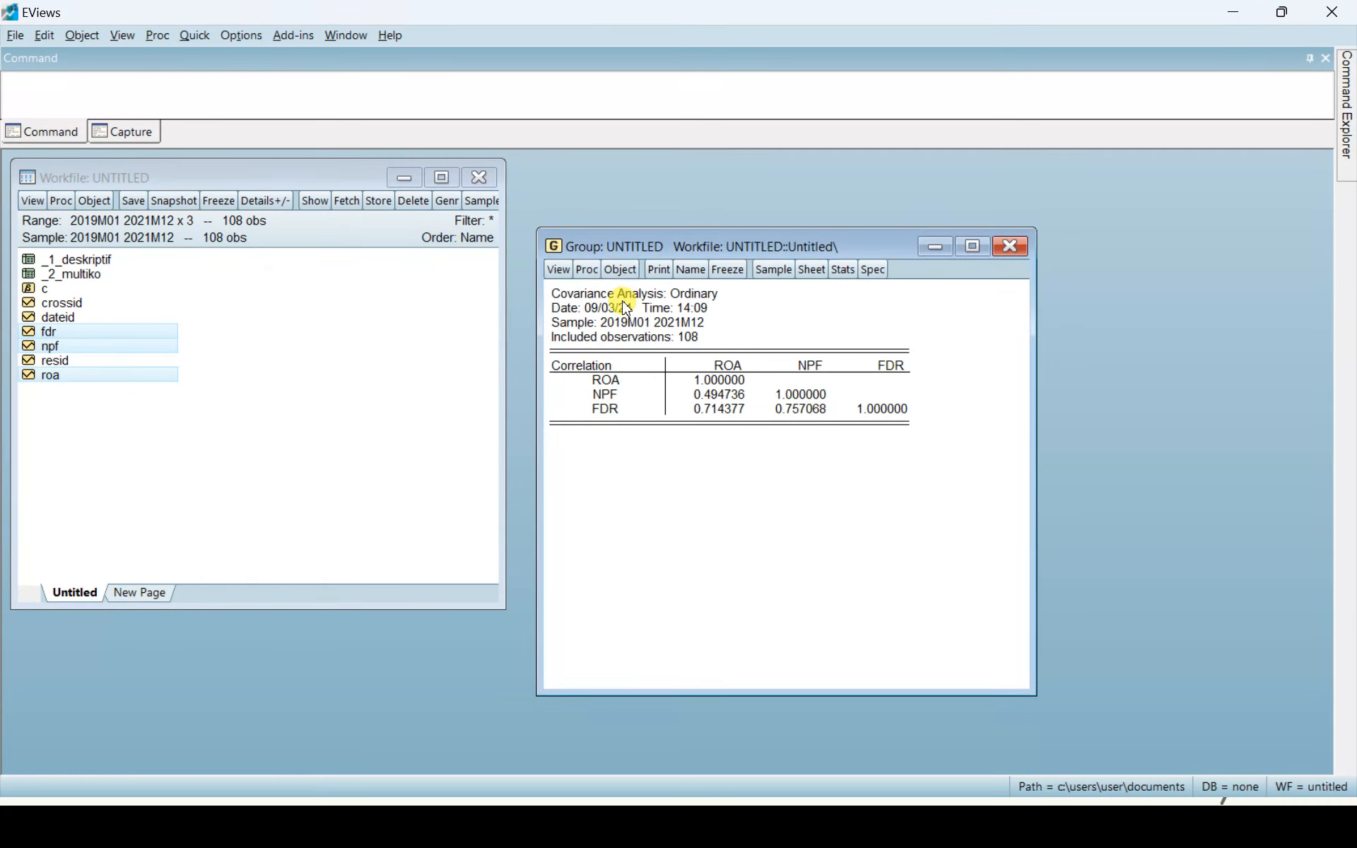
Switch to the PowerPoint slide show to review the Uji Multikolinieritas correlation slide
{"action": "key", "text": "alt+Tab"}
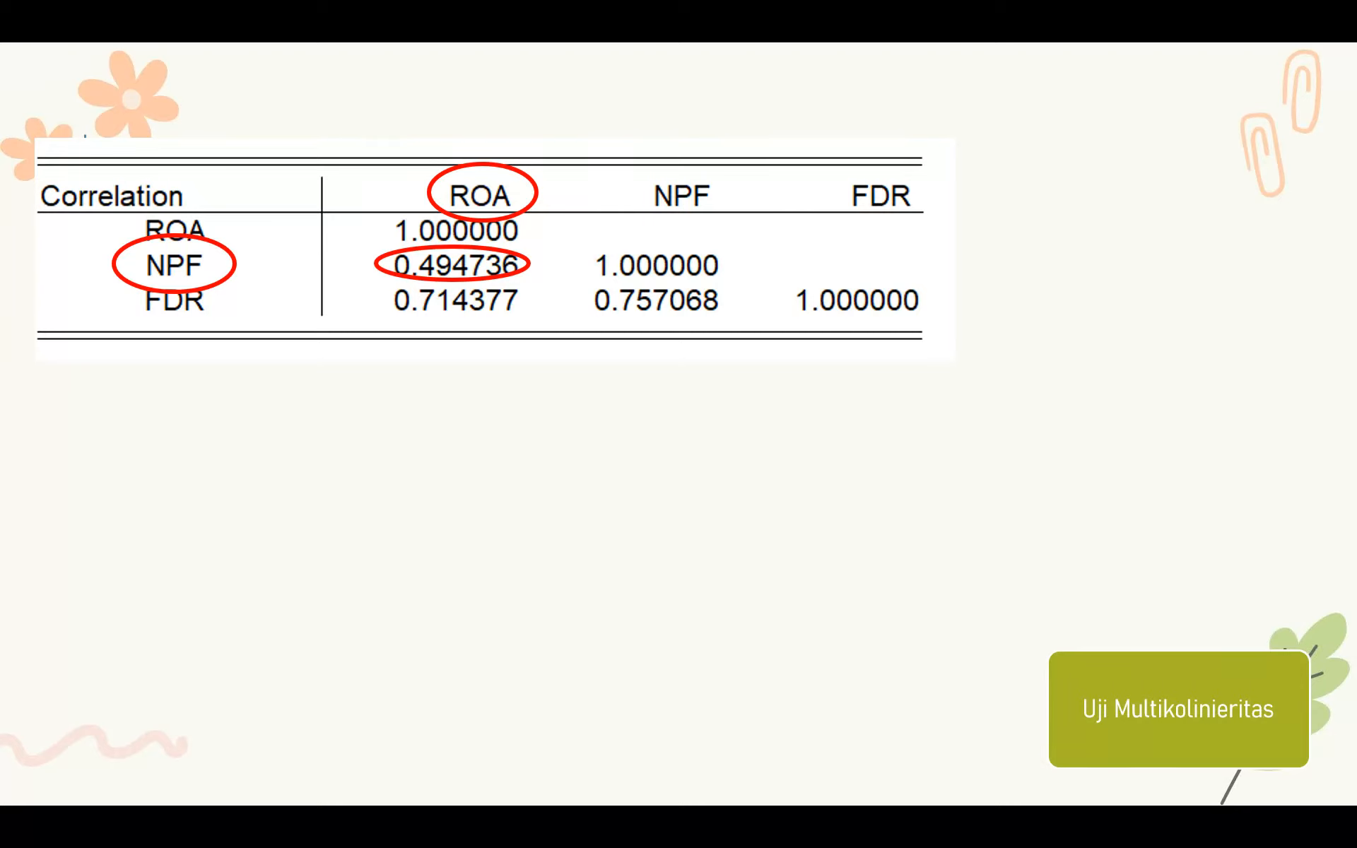
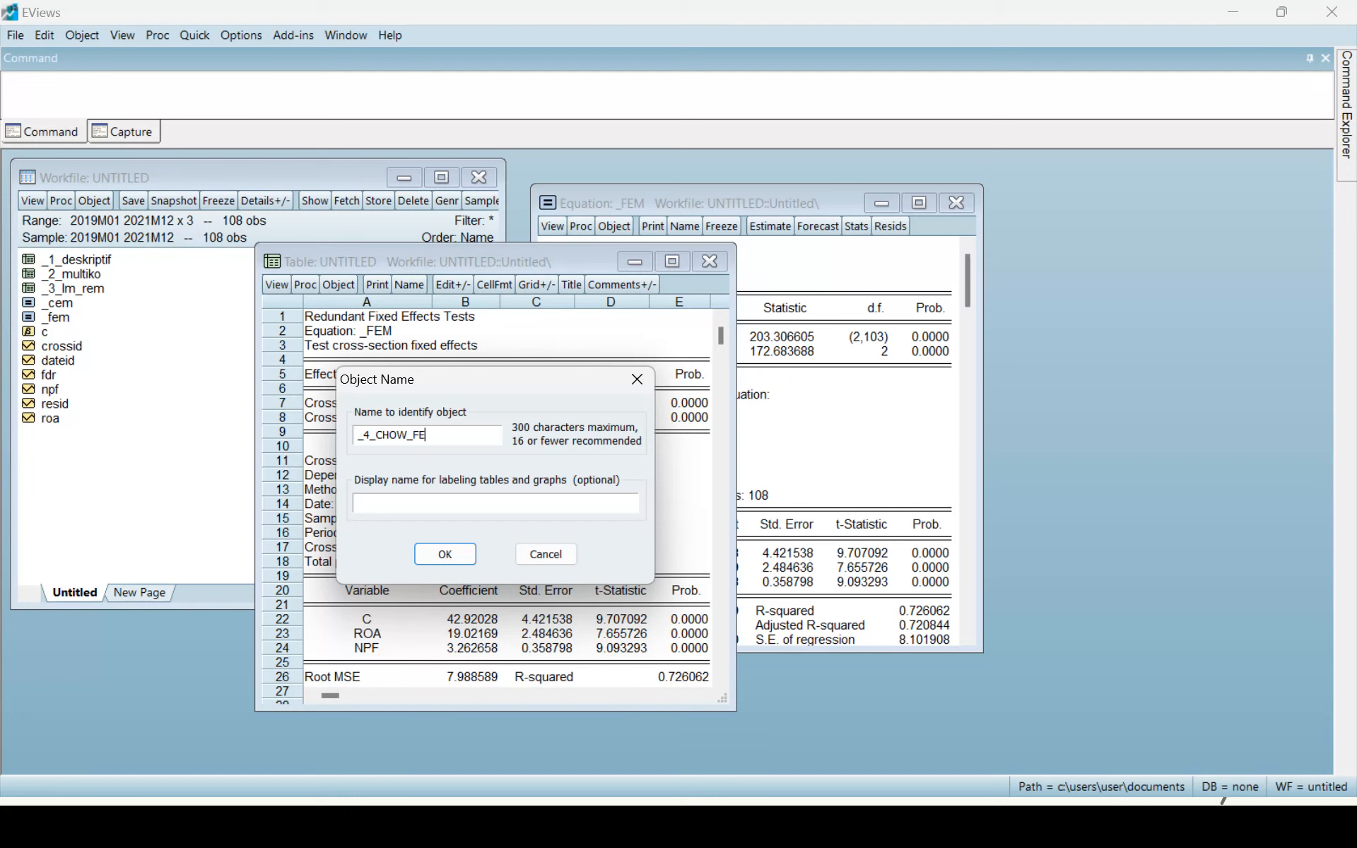
Name the frozen Redundant Fixed Effects Tests table _4_CHOW_FEM and close both the table and the _FEM equation
{"action": "key", "text": "Return"}
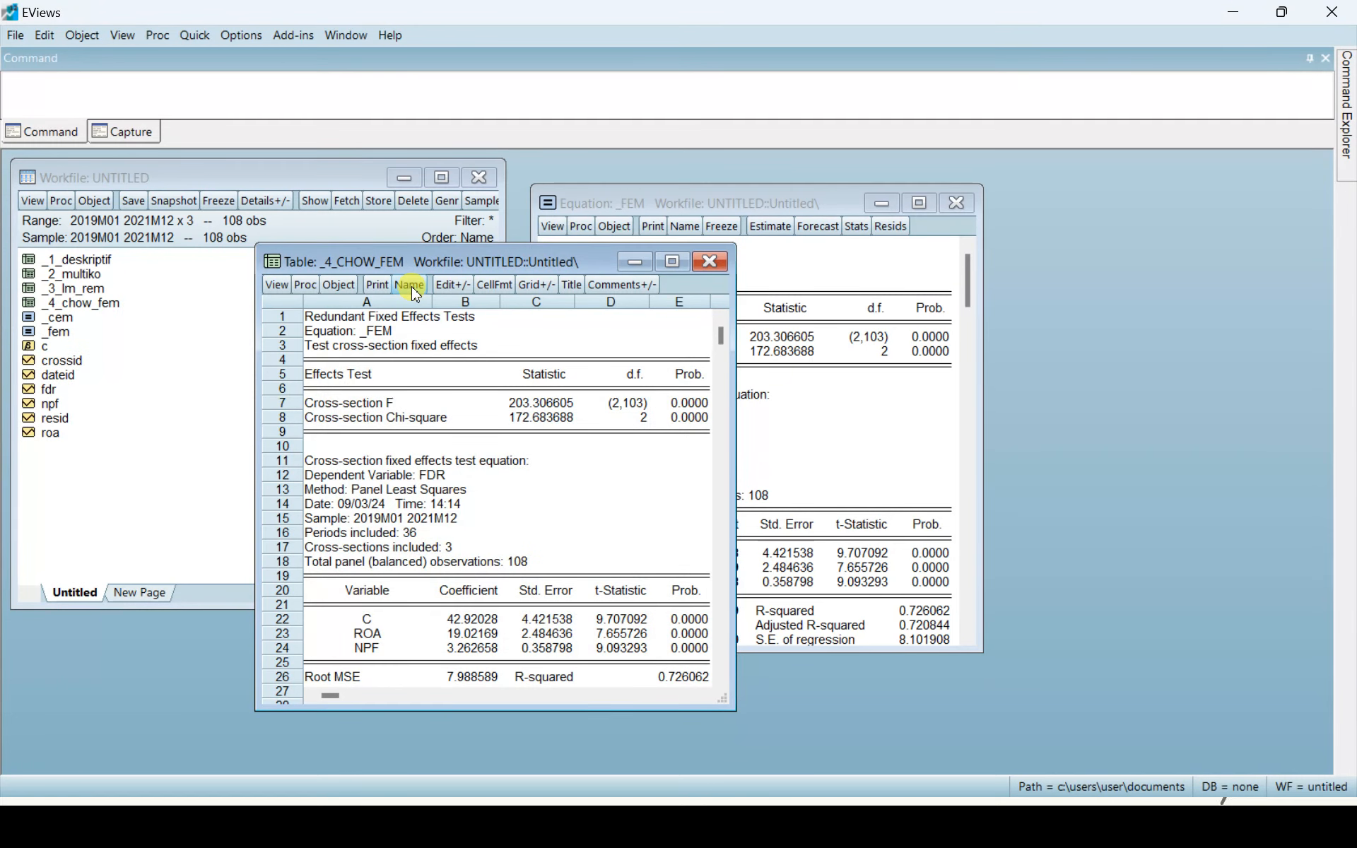
{"action": "left_click", "coordinate": [709, 262]}
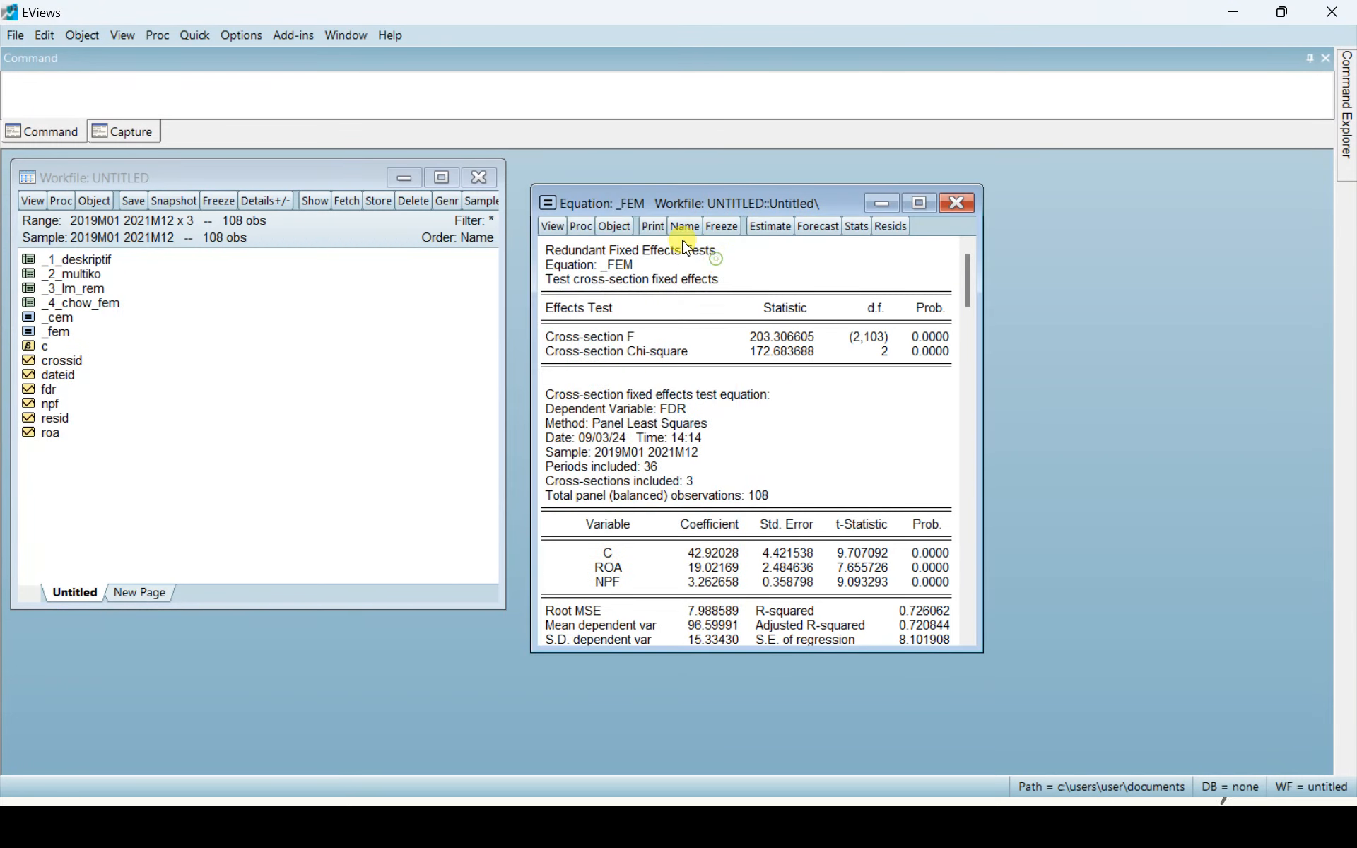
{"action": "left_click", "coordinate": [965, 204]}
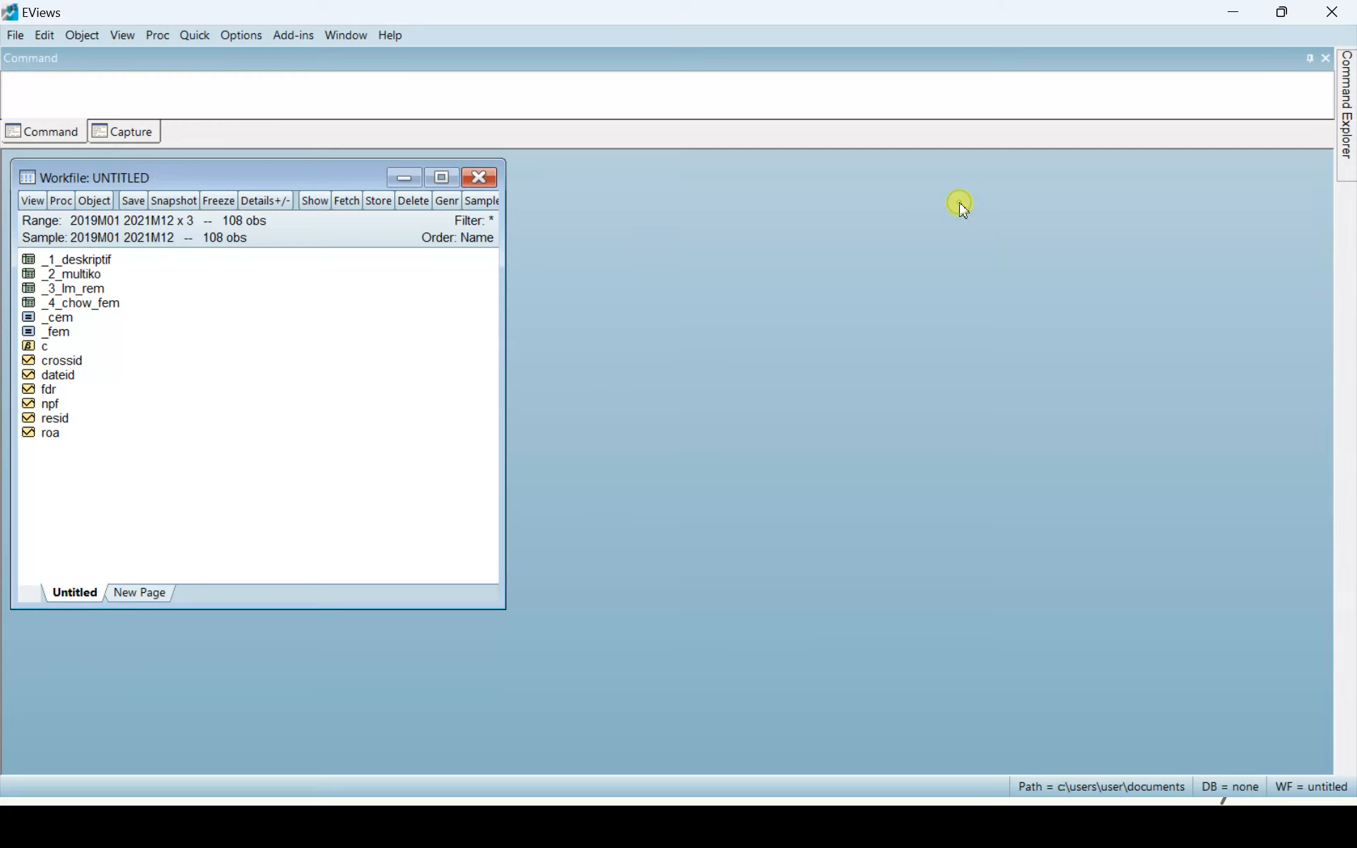
Estimate a panel least squares equation FDR C ROA NPF with cross-section effects set to Random
{"action": "left_click", "coordinate": [190, 41]}
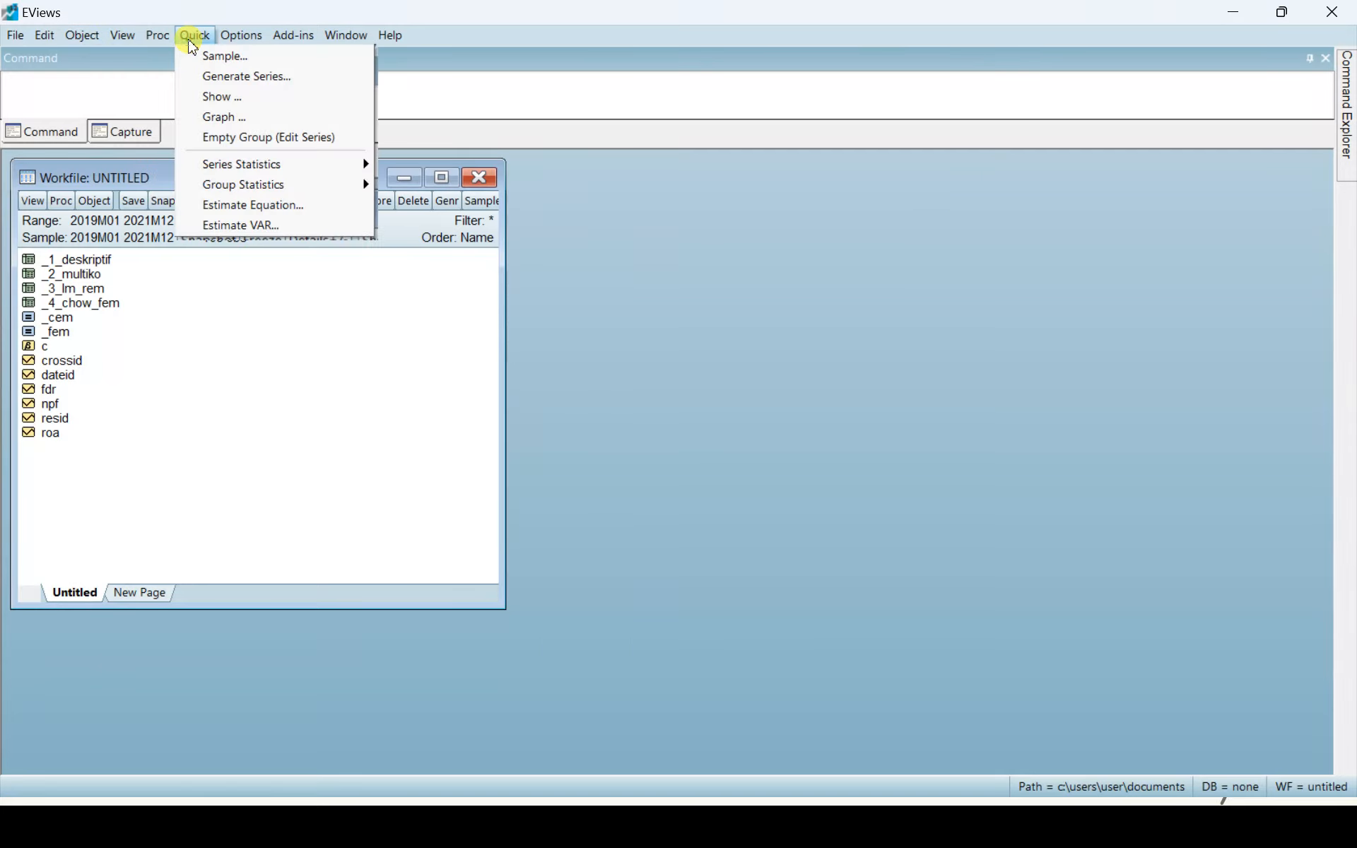
{"action": "left_click", "coordinate": [262, 206]}
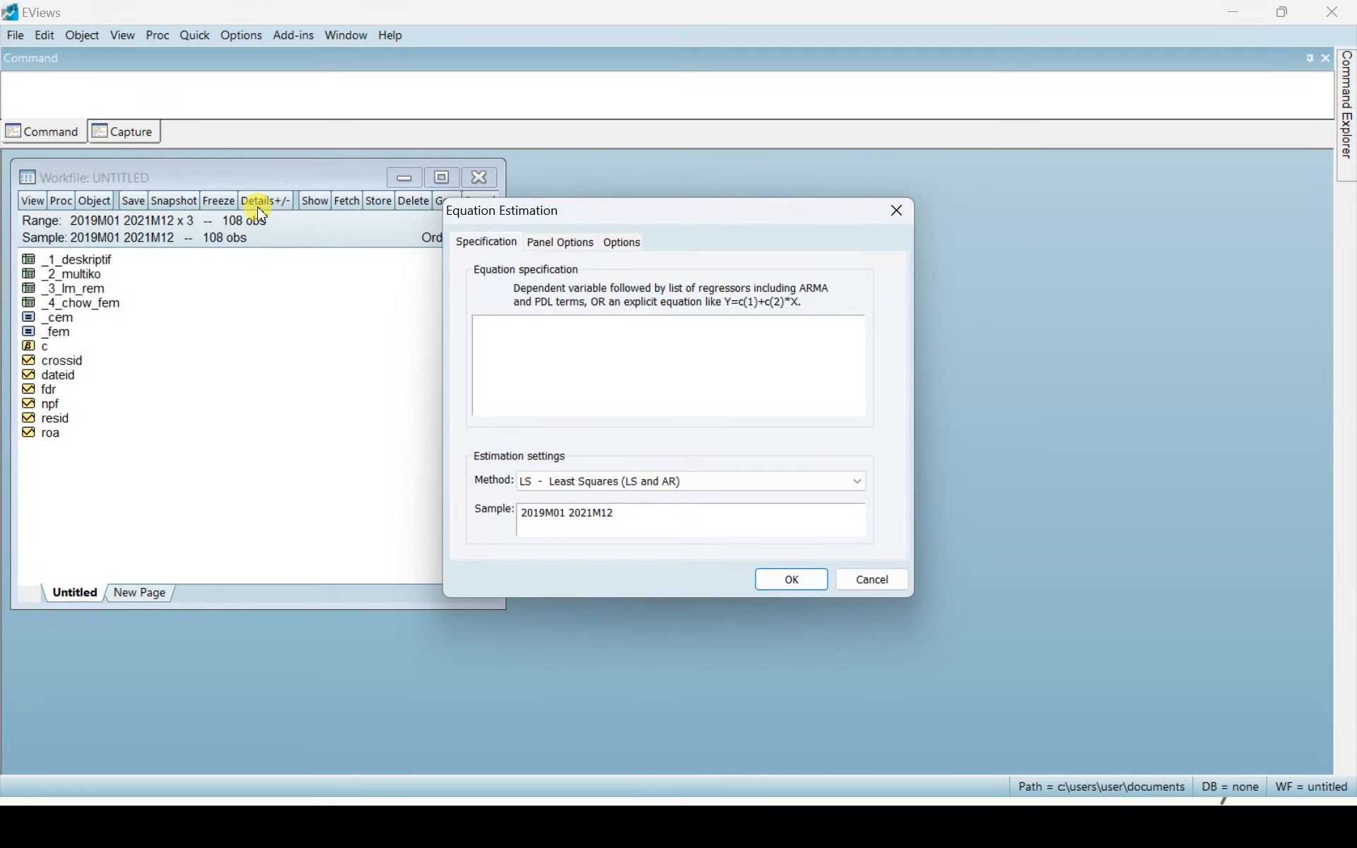
{"action": "type", "text": "FDR C ROA NPF"}
{"action": "left_click", "coordinate": [576, 244]}
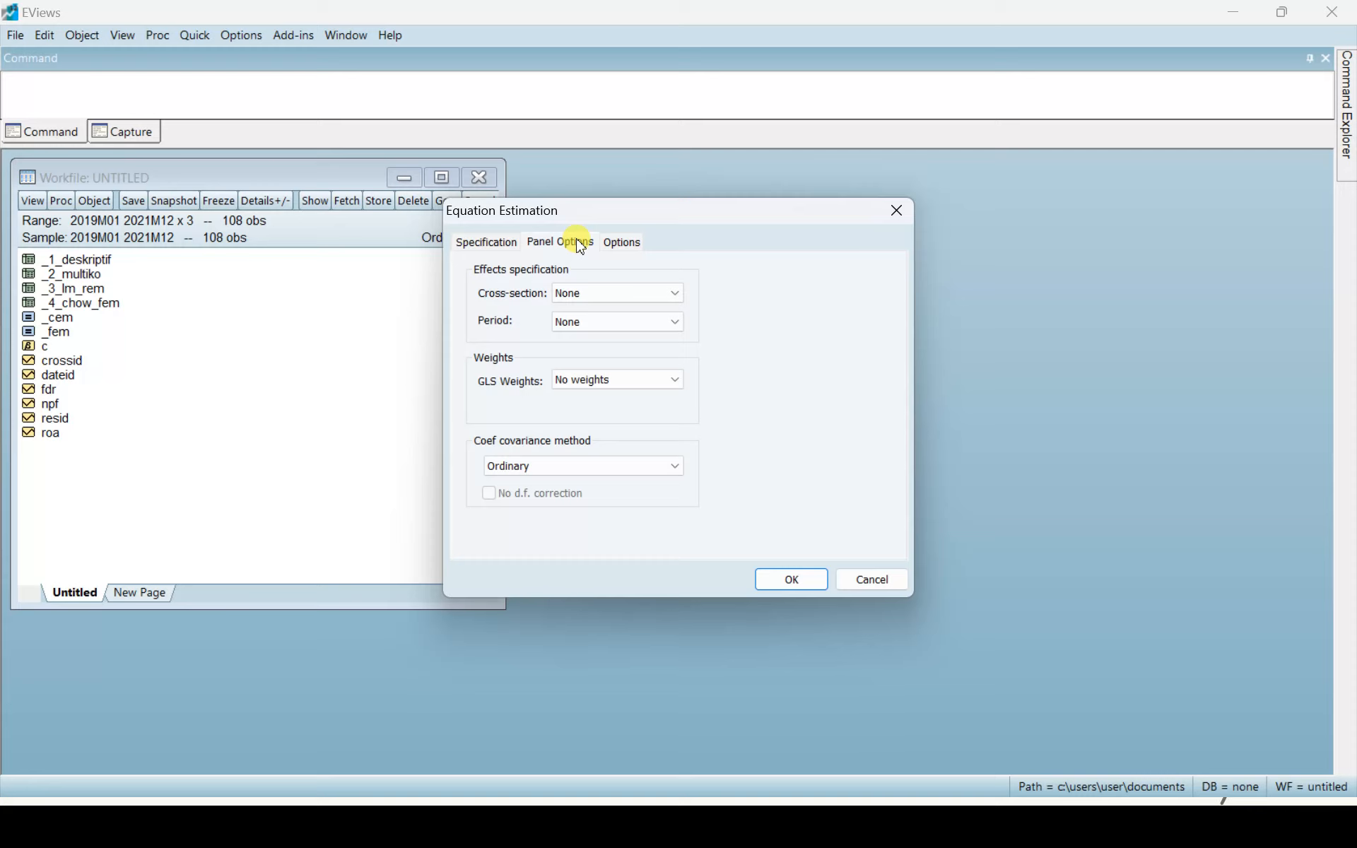
{"action": "left_click", "coordinate": [587, 294]}
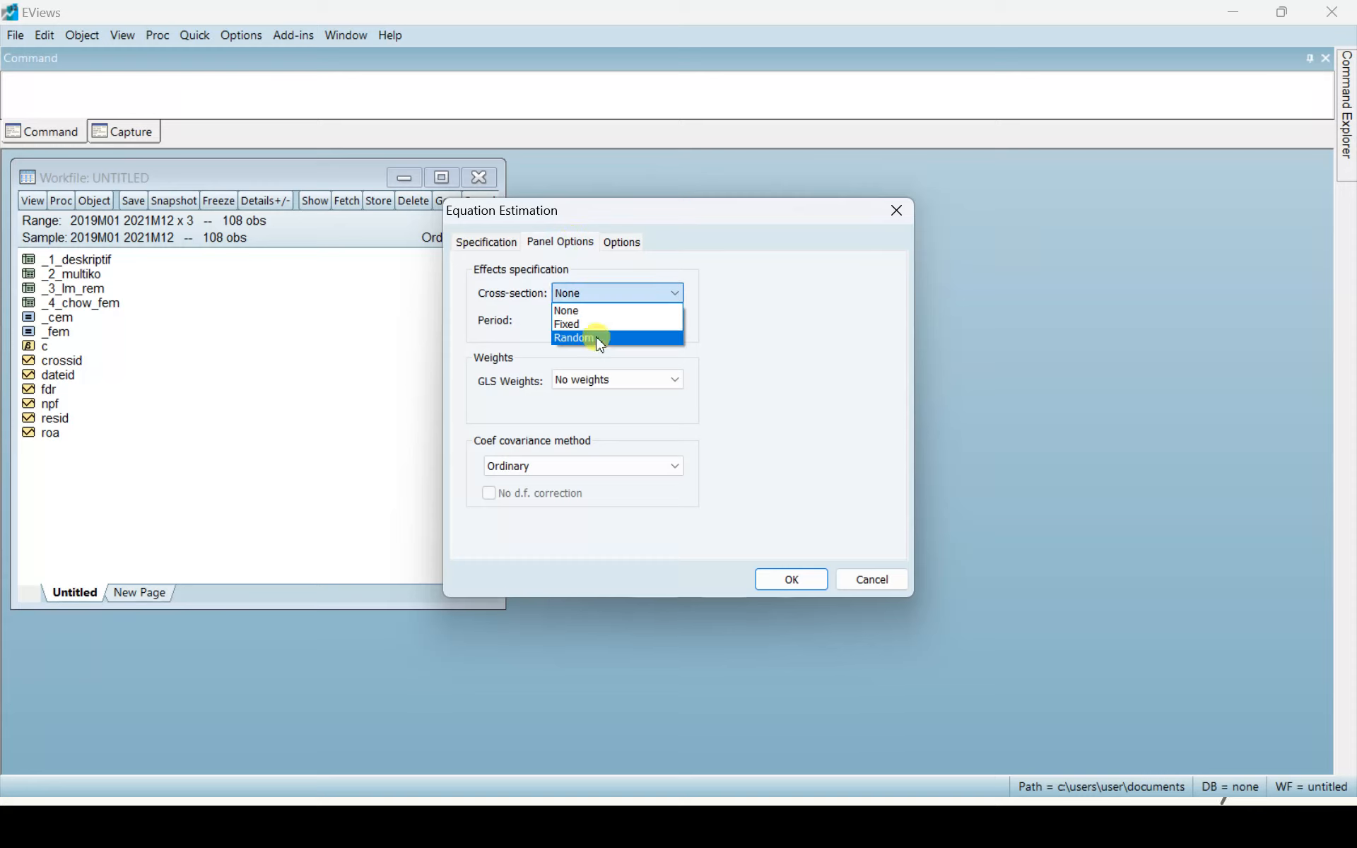
{"action": "left_click", "coordinate": [598, 341]}
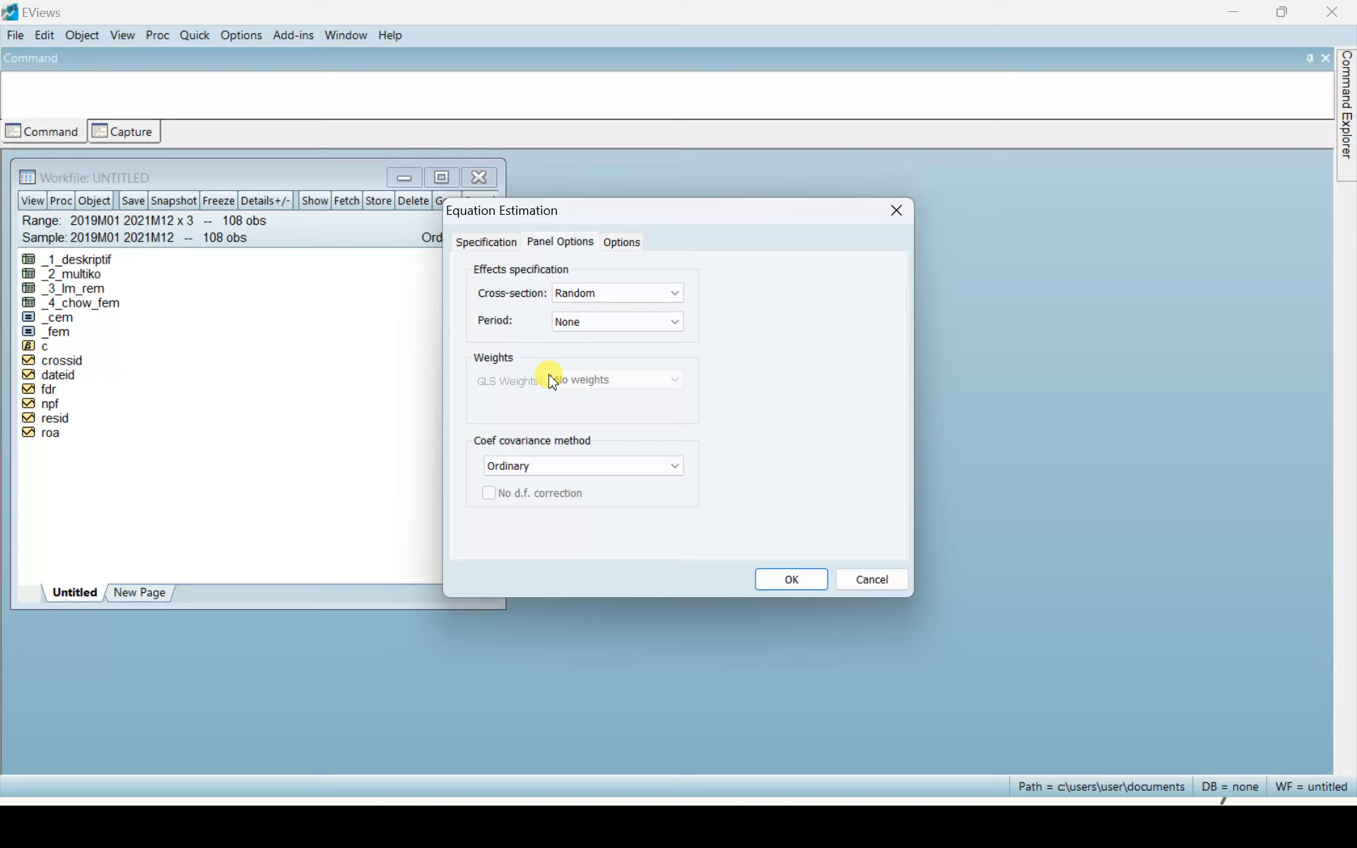
{"action": "left_click", "coordinate": [785, 582]}
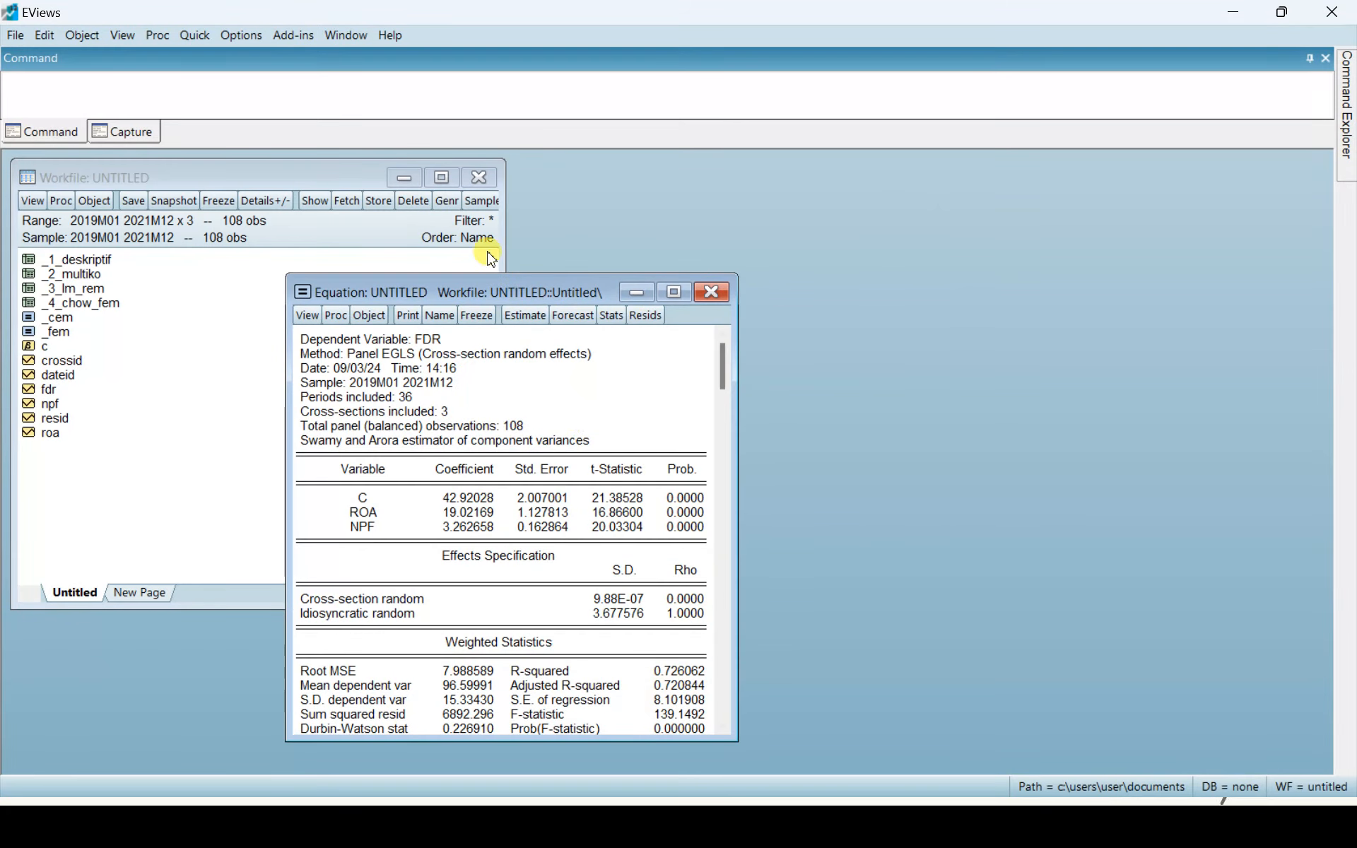
Place the random effects equation window beside the workfile and name the equation _rem
{"action": "left_click_drag", "start_coordinate": [488, 301], "coordinate": [720, 217]}
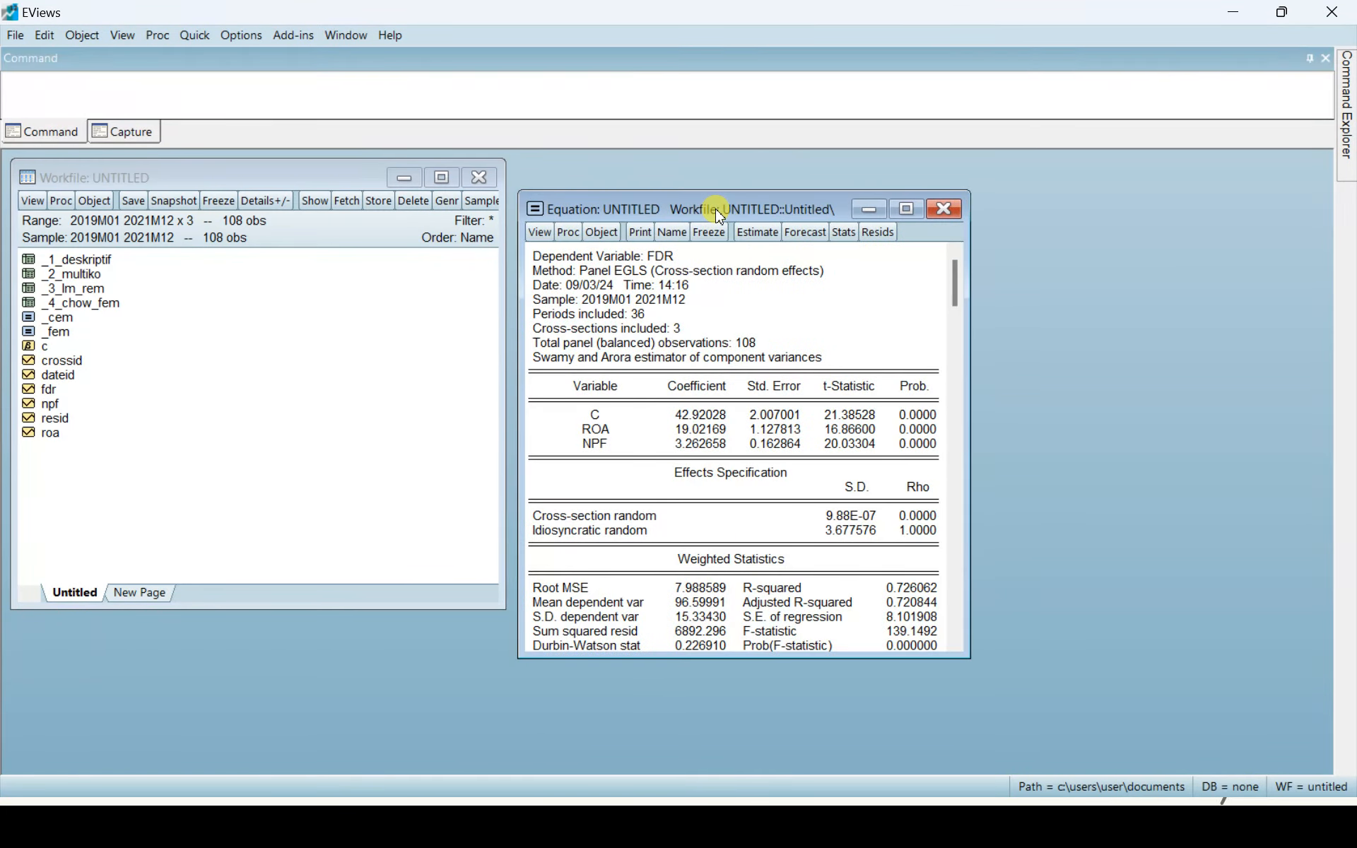
{"action": "left_click", "coordinate": [673, 234]}
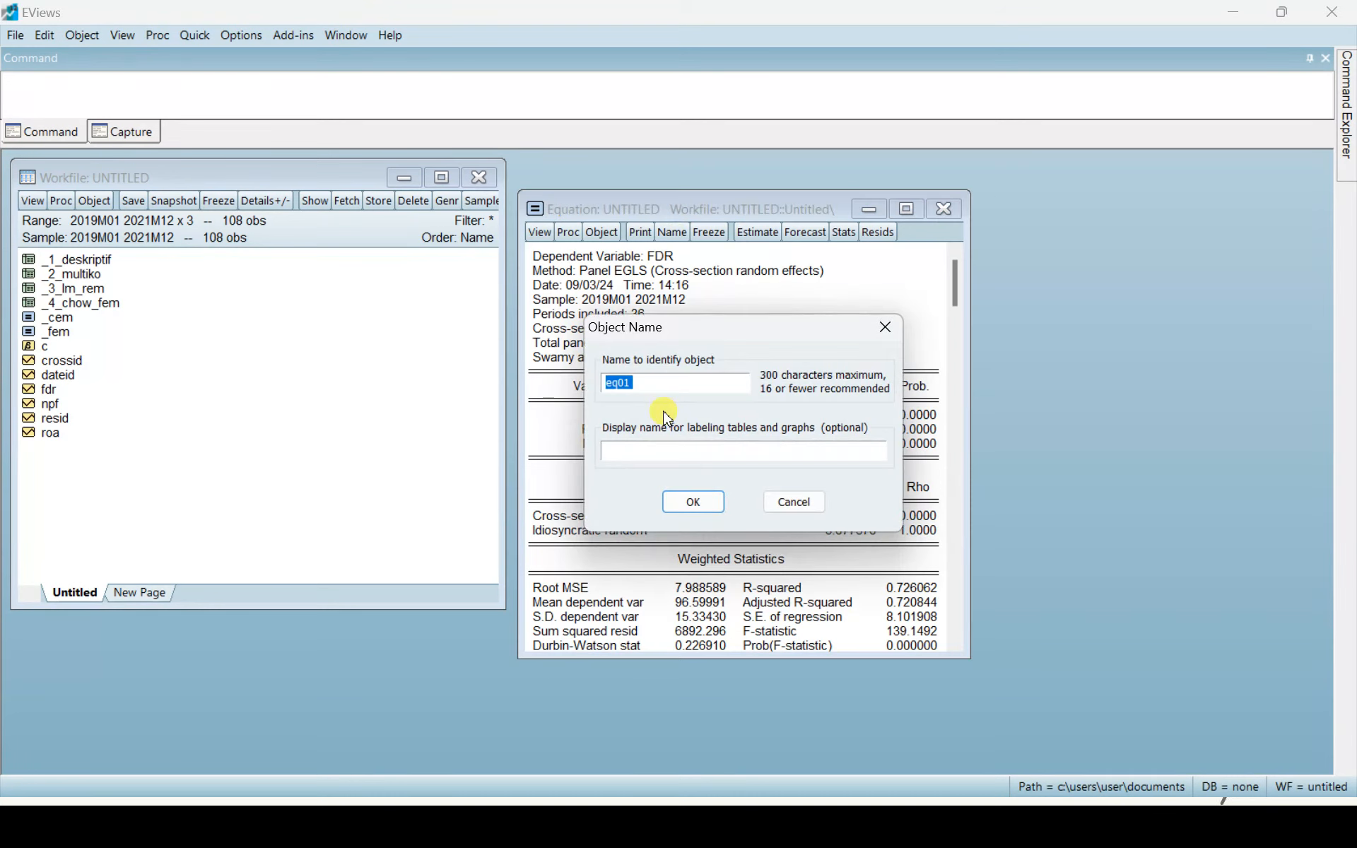
{"action": "type", "text": "_rem"}
{"action": "key", "text": "Return"}
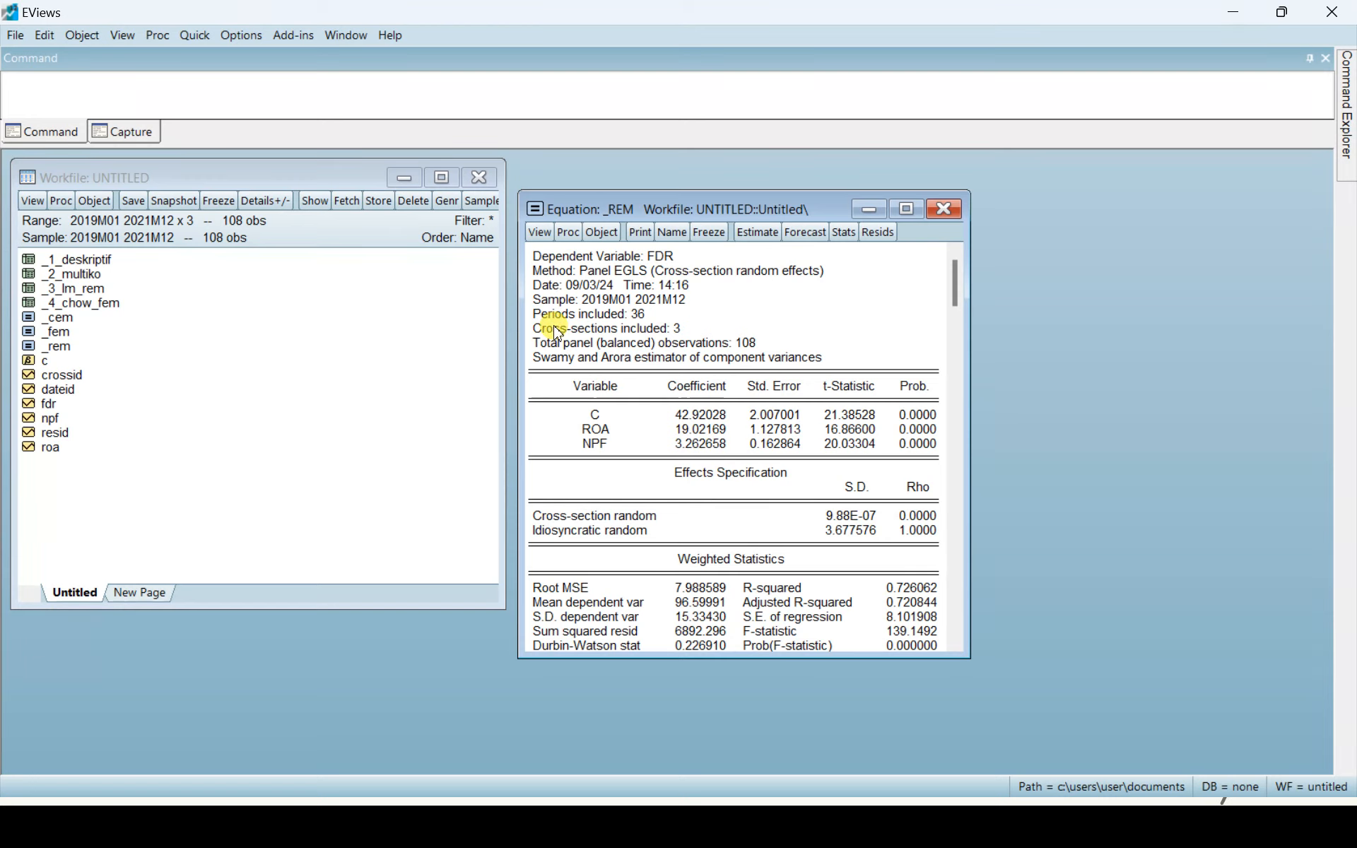
Run the Correlated Random Effects - Hausman Test on the _REM equation
{"action": "left_click", "coordinate": [539, 234]}
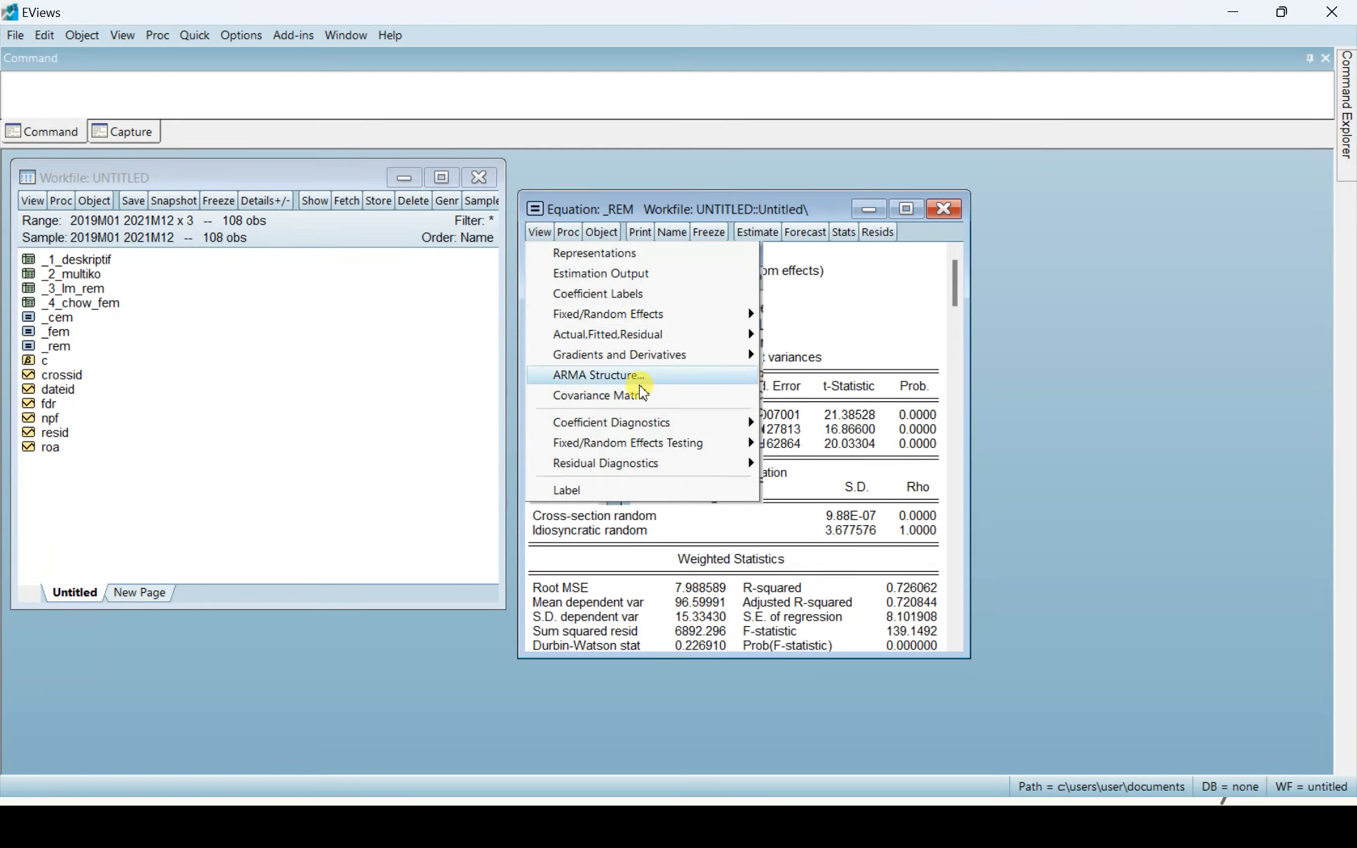
{"action": "mouse_move", "coordinate": [649, 444]}
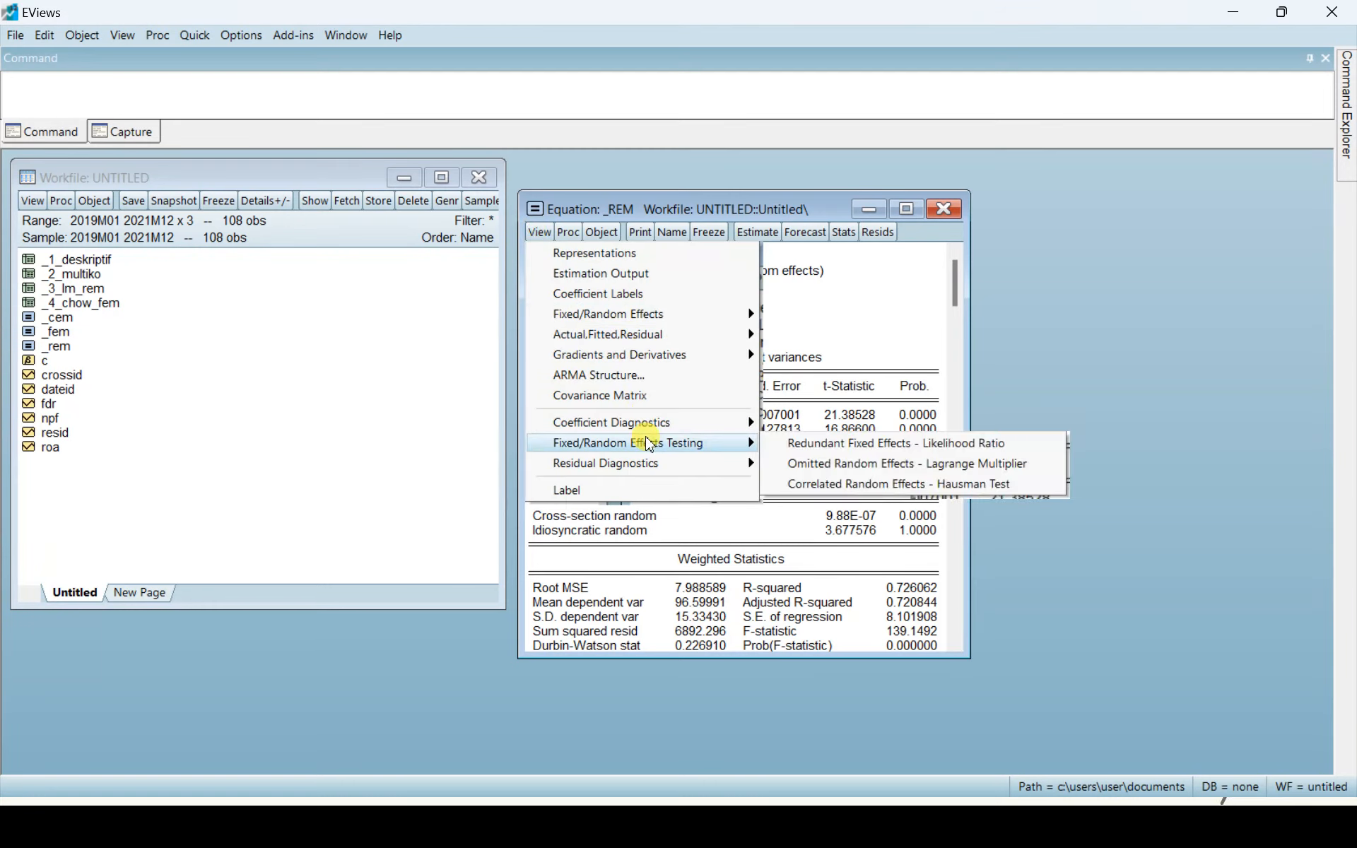
{"action": "left_click", "coordinate": [852, 487]}
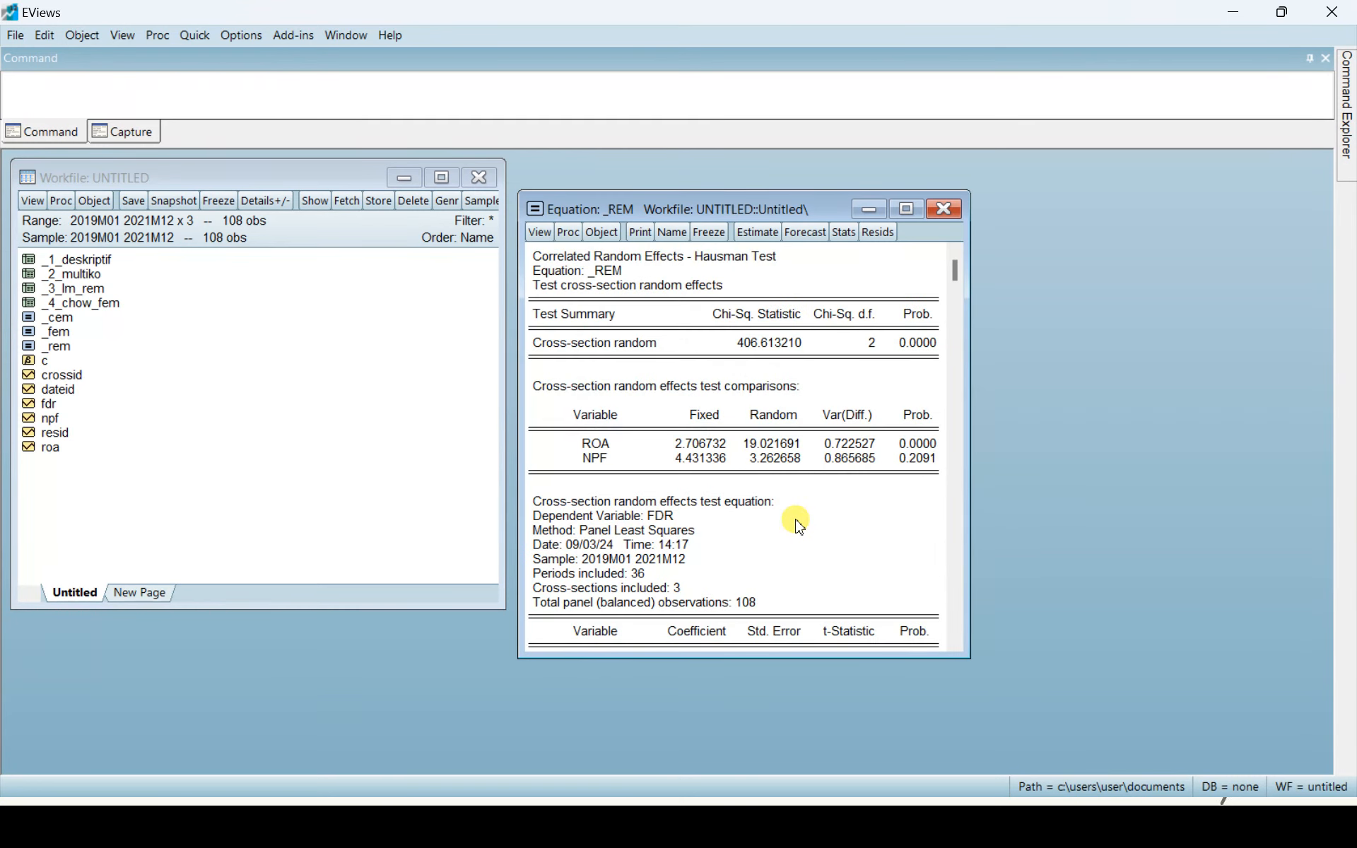
Switch to the PowerPoint slide show, review the Uji Hausman slide with its hypotheses, and return to EViews
{"action": "key", "text": "alt+Tab"}
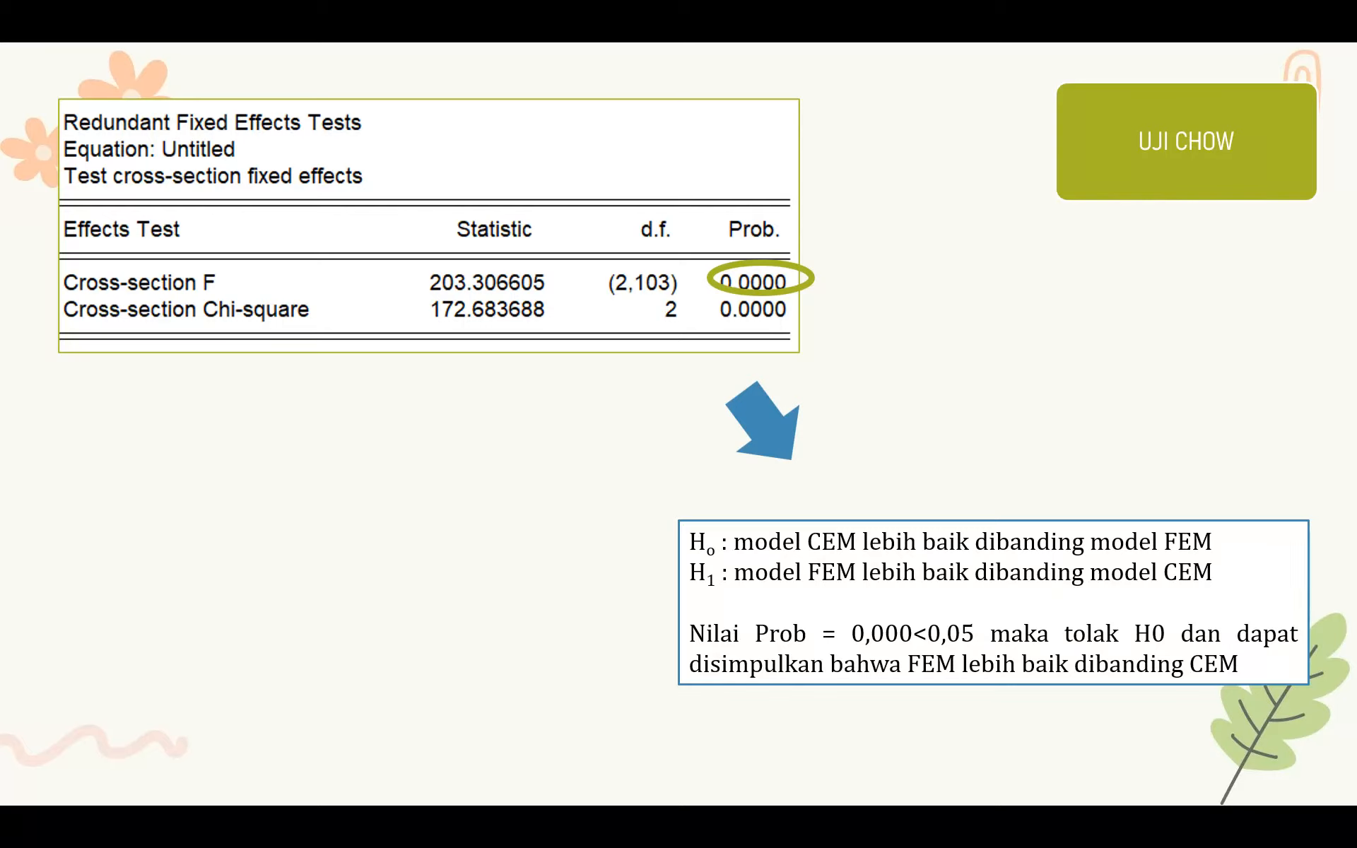
{"action": "key", "text": "Right"}
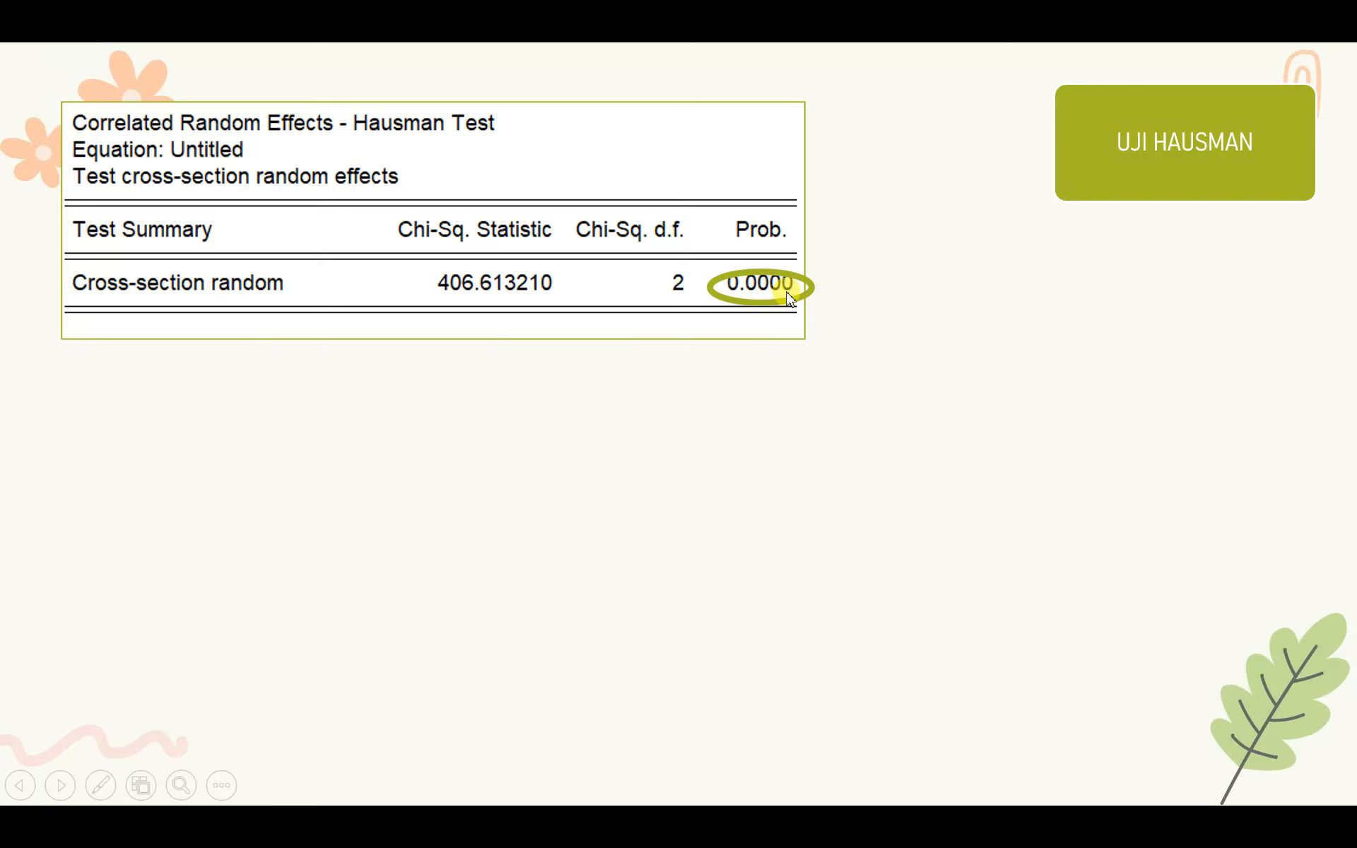
{"action": "key", "text": "Right"}
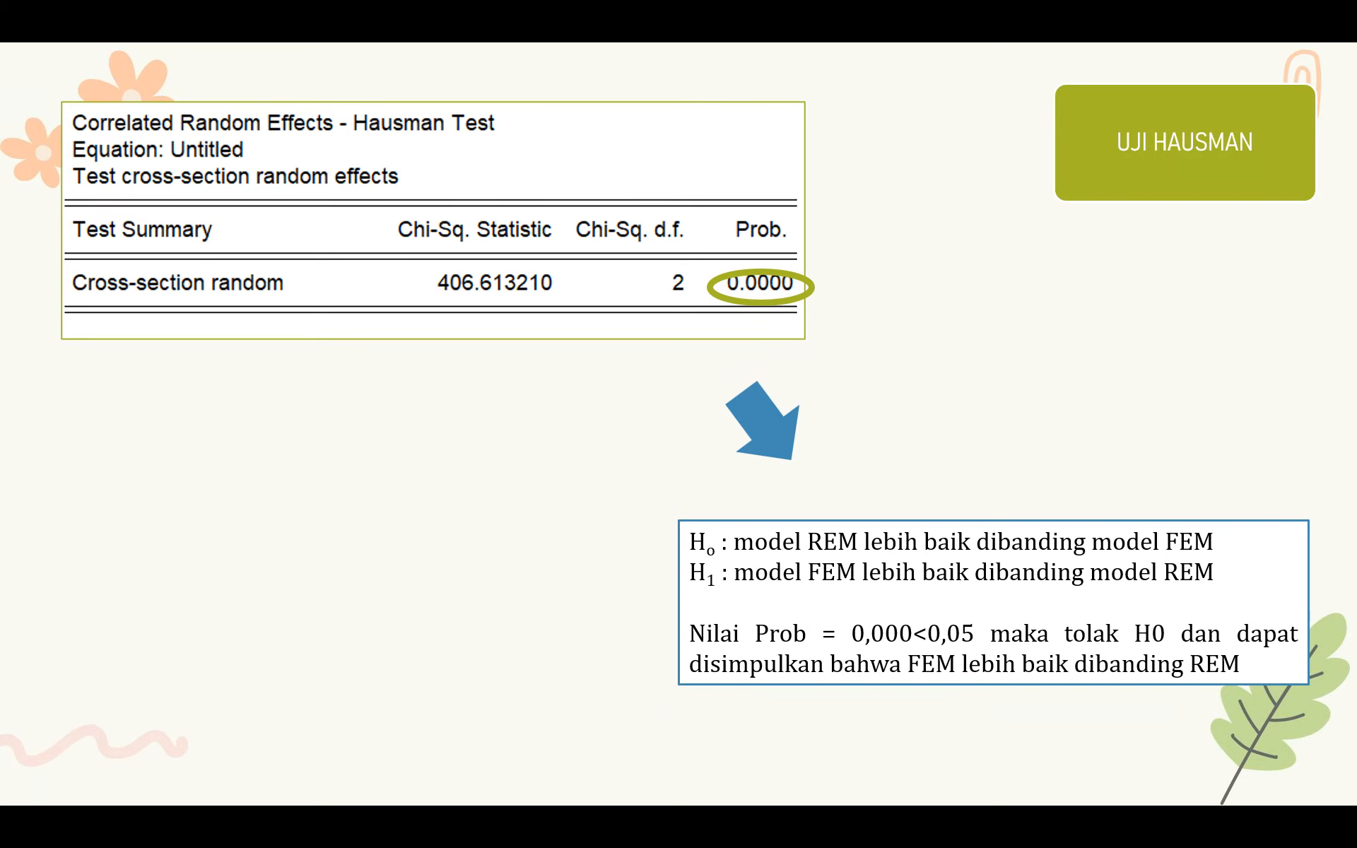
{"action": "key", "text": "alt+Tab"}
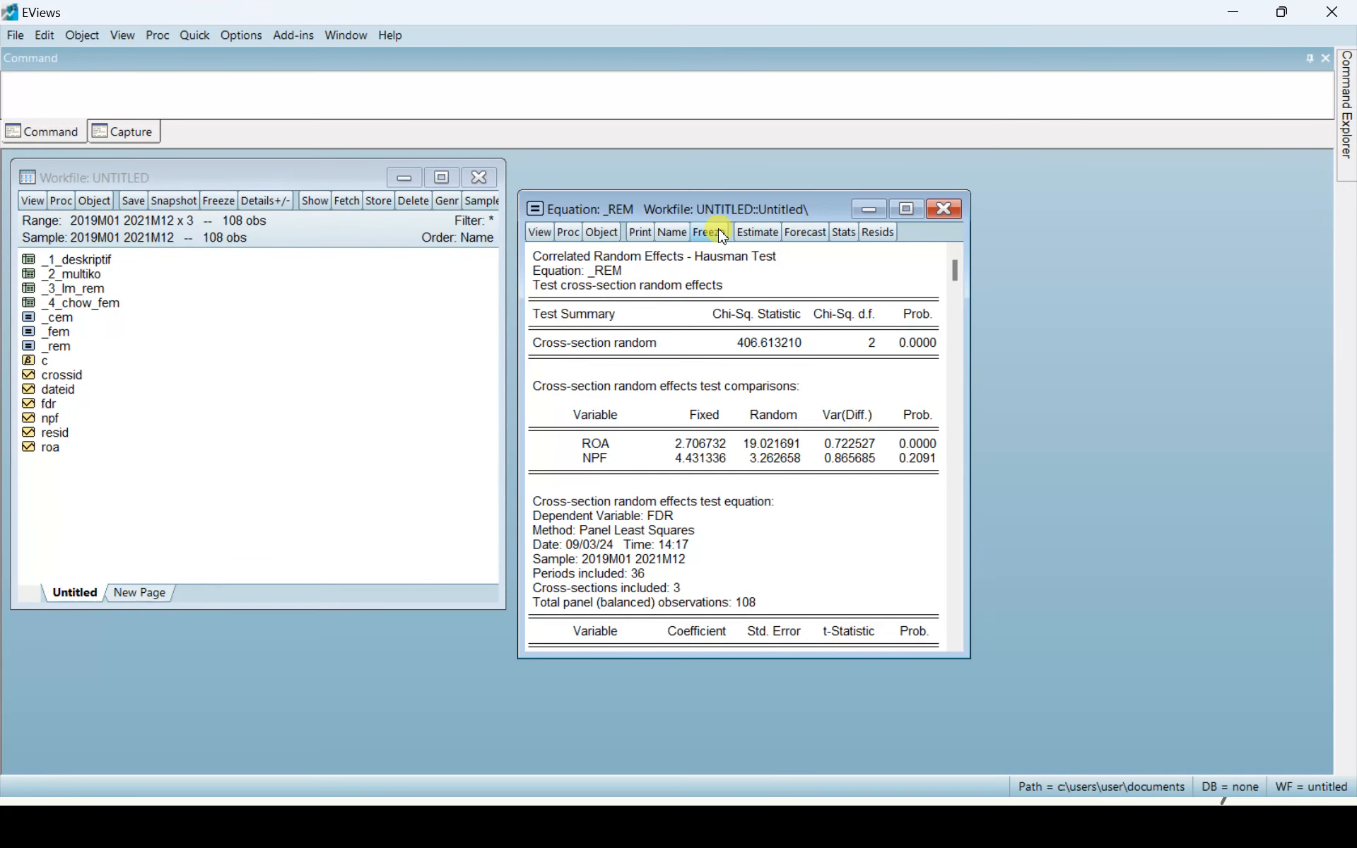
Freeze the Hausman test result as a table named _5_HAUSMAN_FEM and close both the table and the _REM equation
{"action": "left_click", "coordinate": [720, 233]}
{"action": "left_click", "coordinate": [472, 347]}
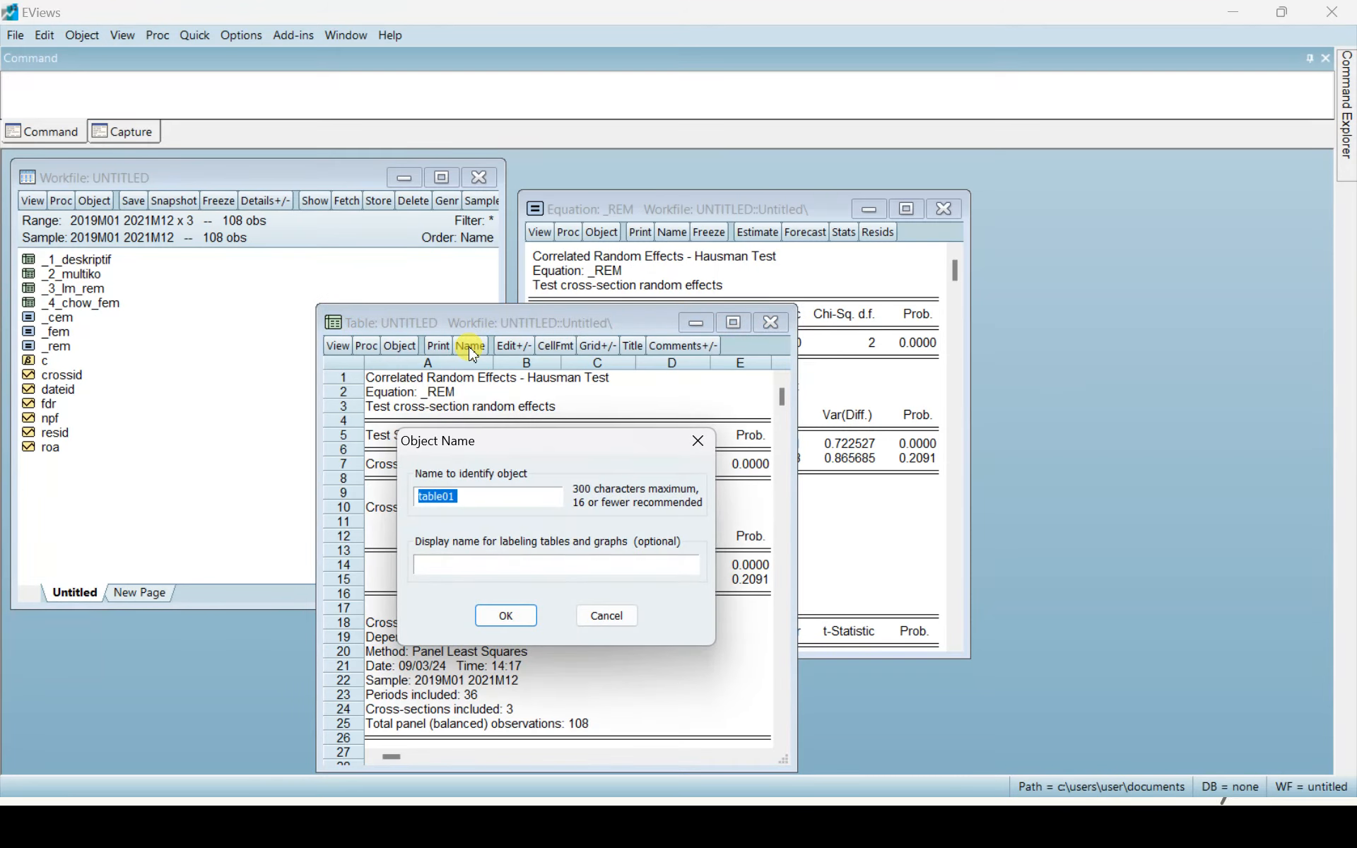
{"action": "type", "text": "_5_HAUSMAN_FEM"}
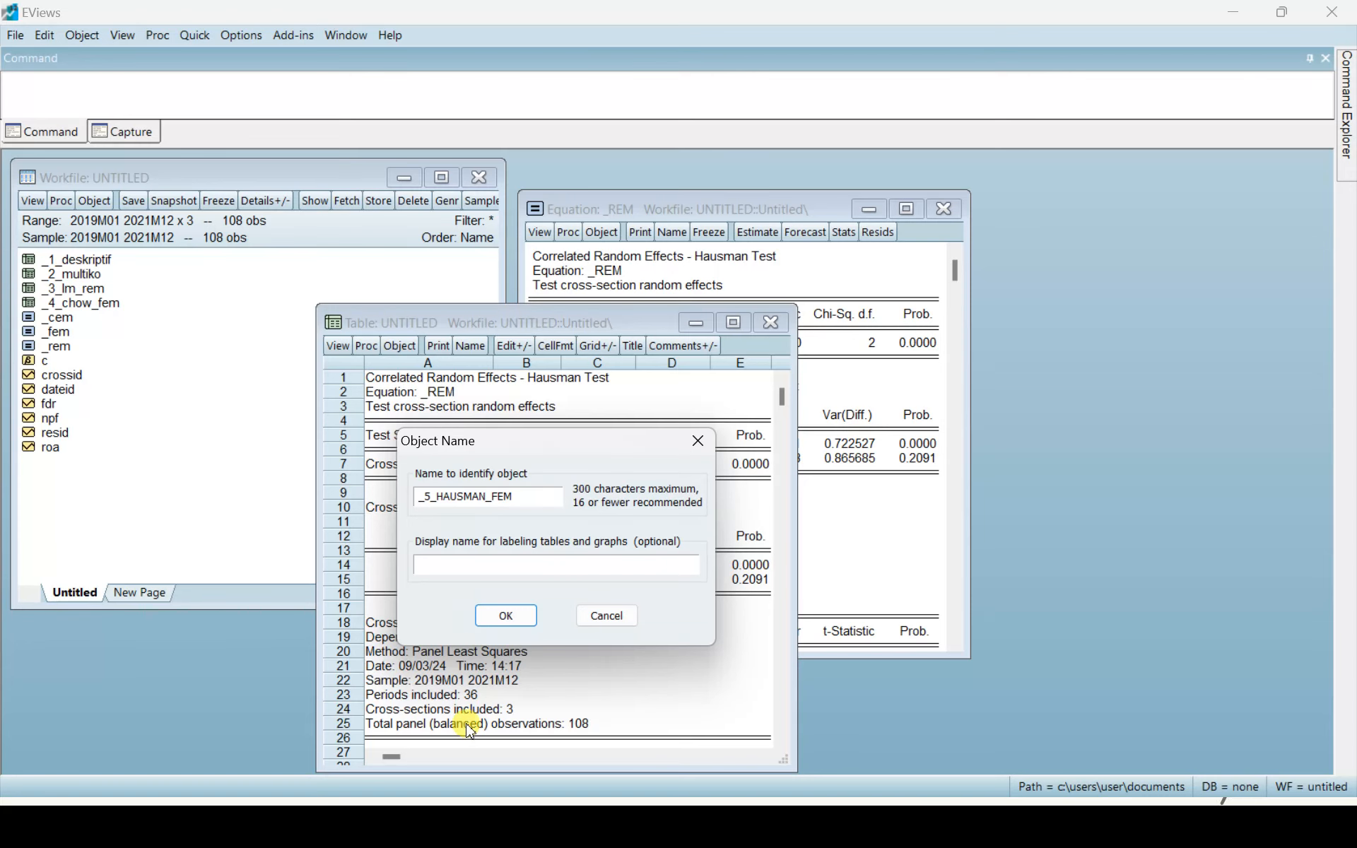
{"action": "left_click", "coordinate": [506, 615]}
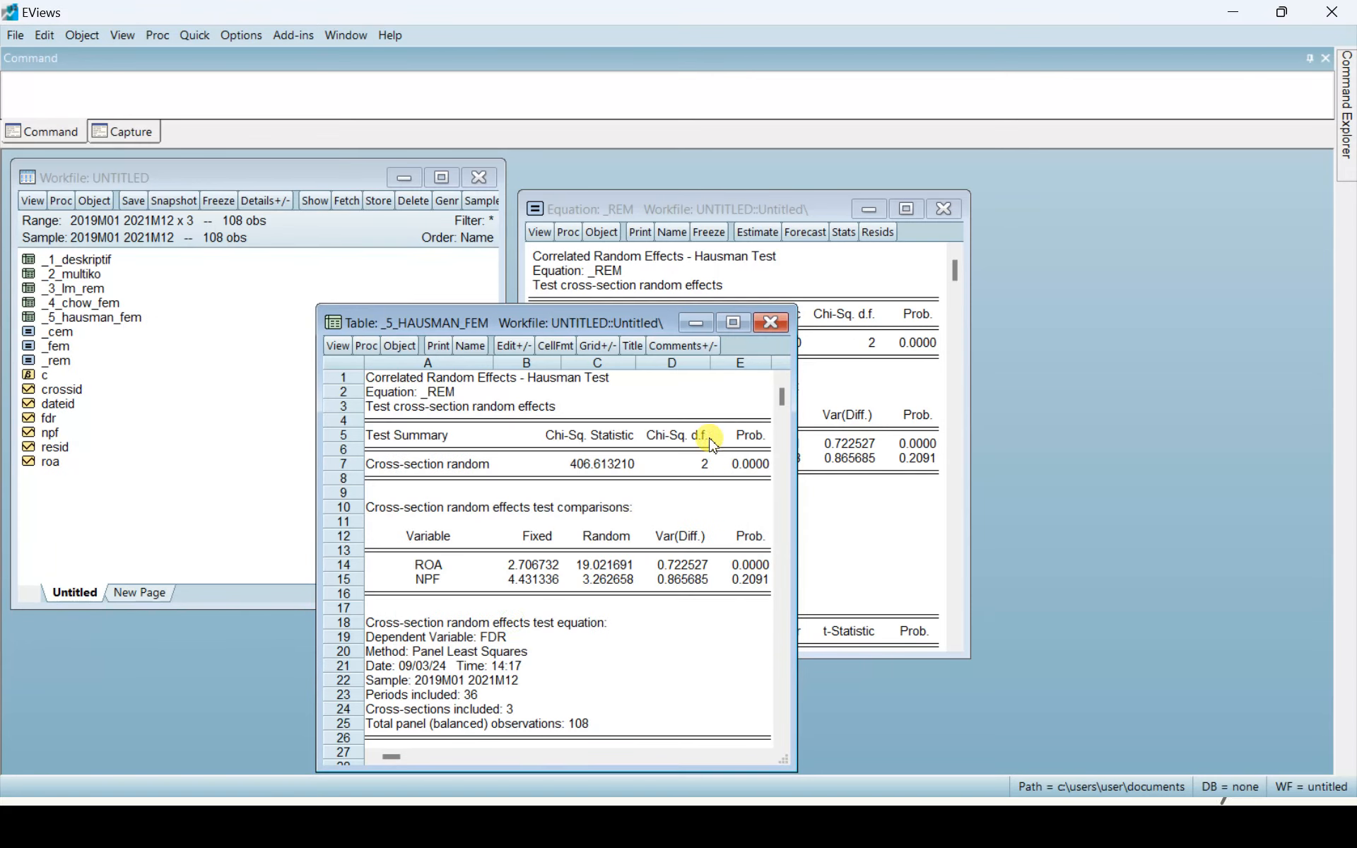
{"action": "left_click", "coordinate": [776, 328]}
{"action": "left_click", "coordinate": [947, 210]}
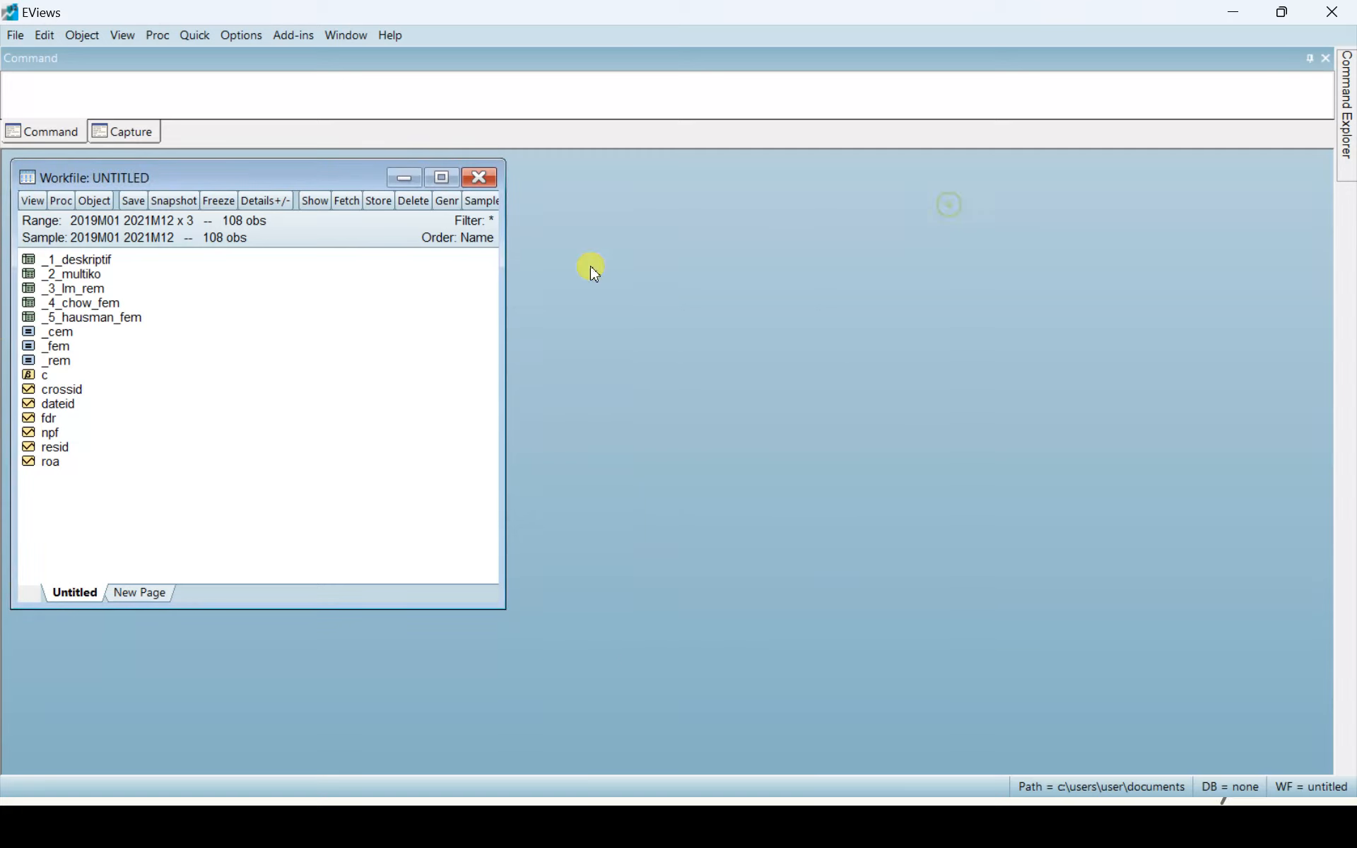
{"action": "left_click", "coordinate": [100, 287]}
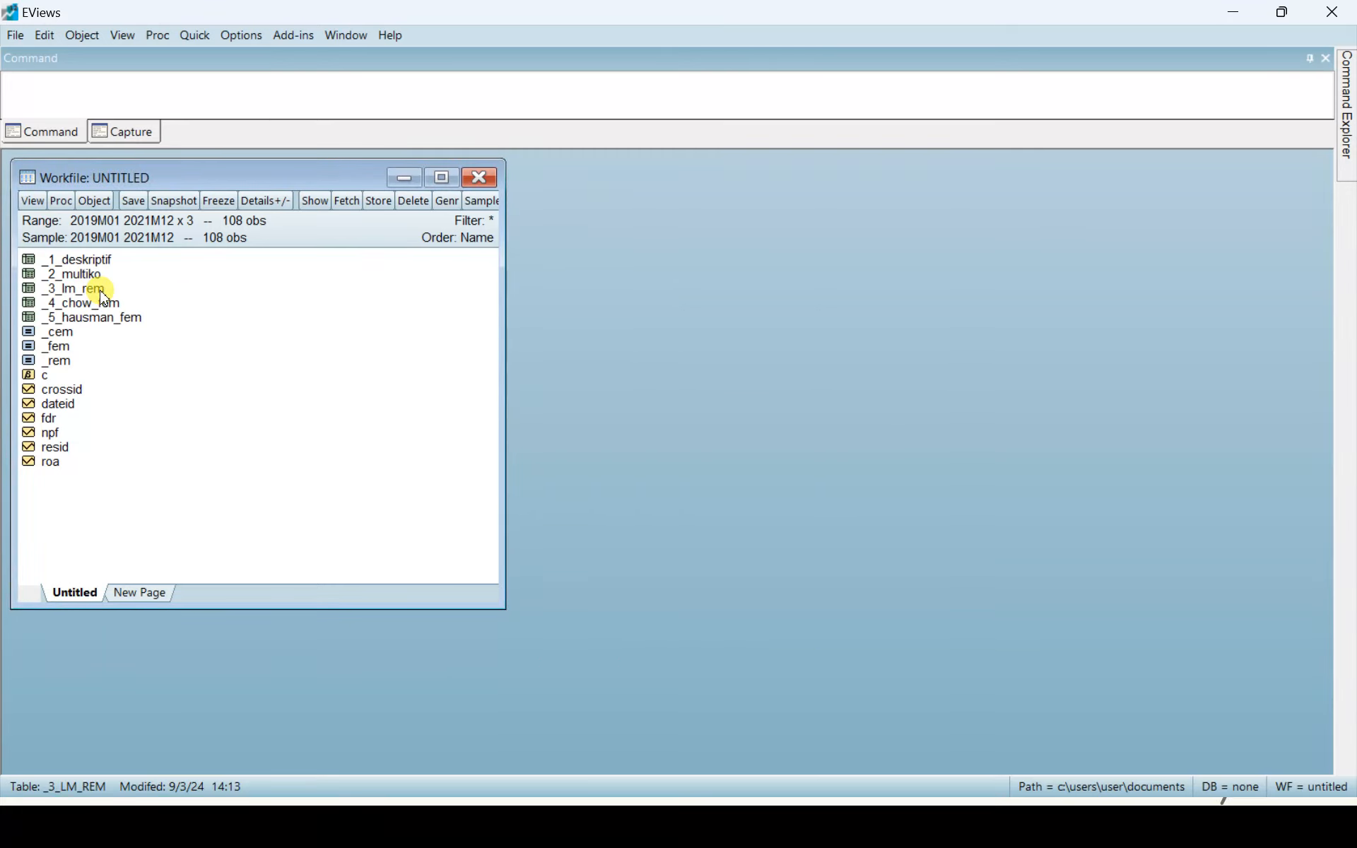
{"action": "left_click", "coordinate": [149, 301]}
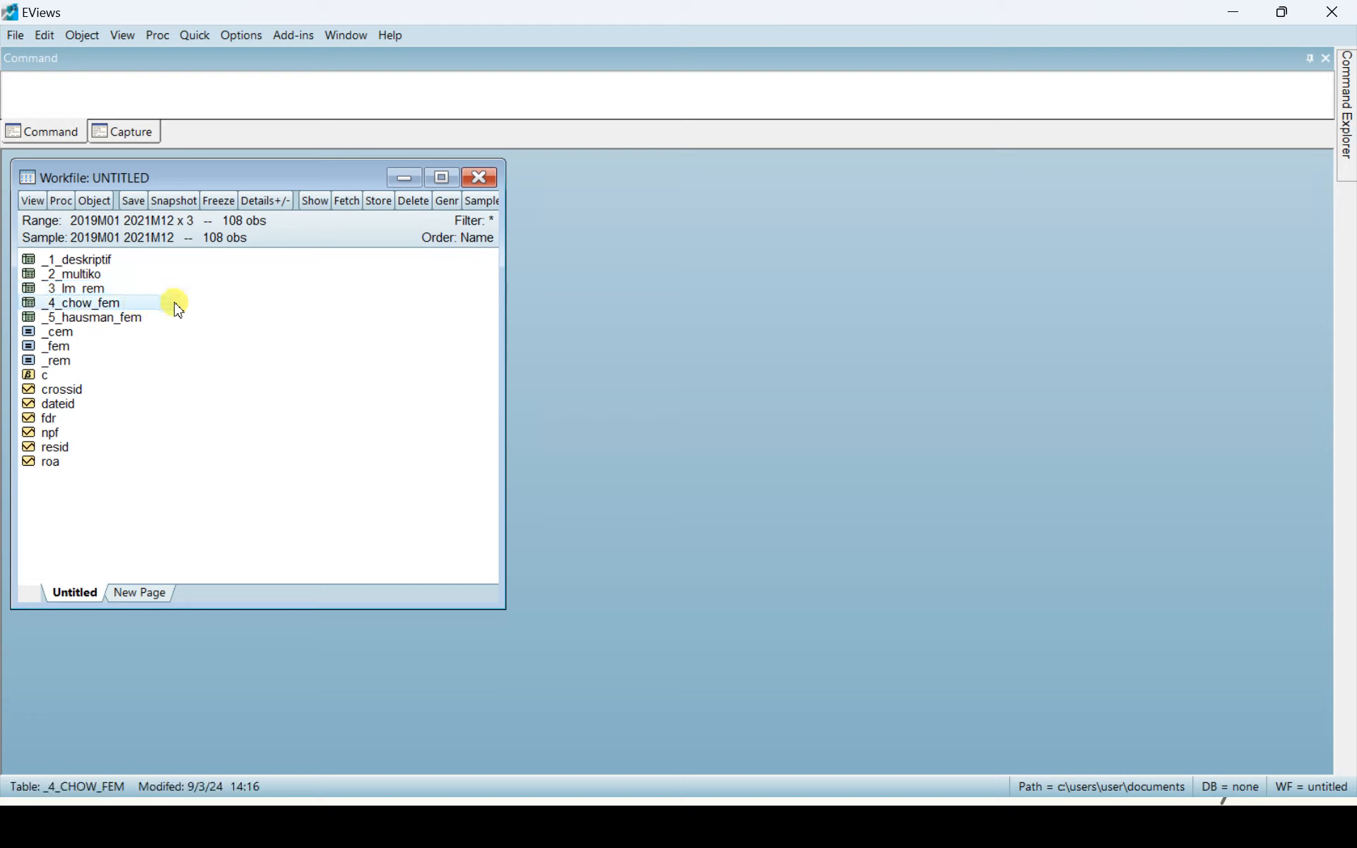
{"action": "left_click", "coordinate": [164, 319]}
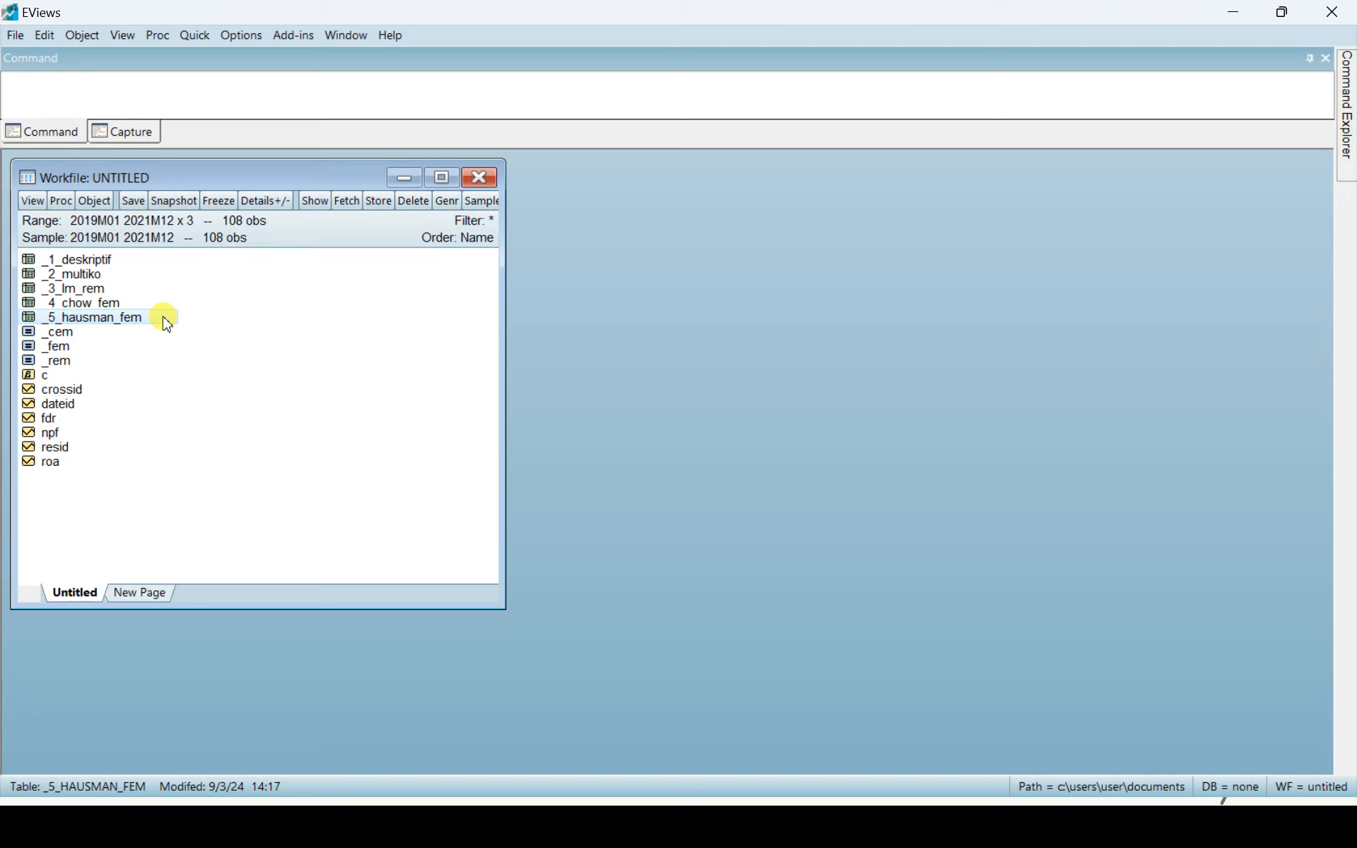
Open the _fem equation beside the workfile and re-estimate it with its existing specification
{"action": "left_click", "coordinate": [60, 350]}
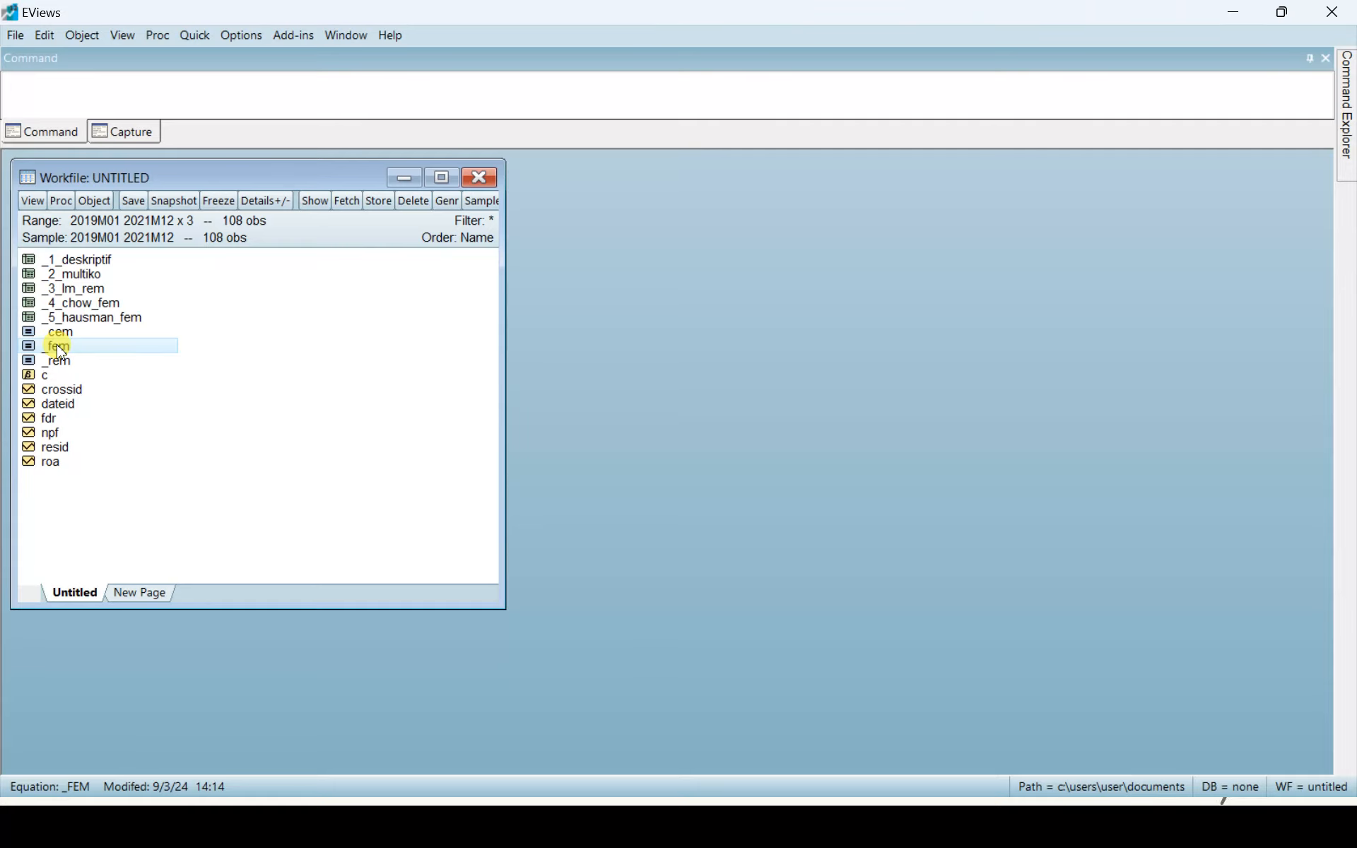
{"action": "double_click", "coordinate": [61, 349]}
{"action": "left_click_drag", "start_coordinate": [527, 182], "coordinate": [717, 191]}
{"action": "left_click", "coordinate": [775, 205]}
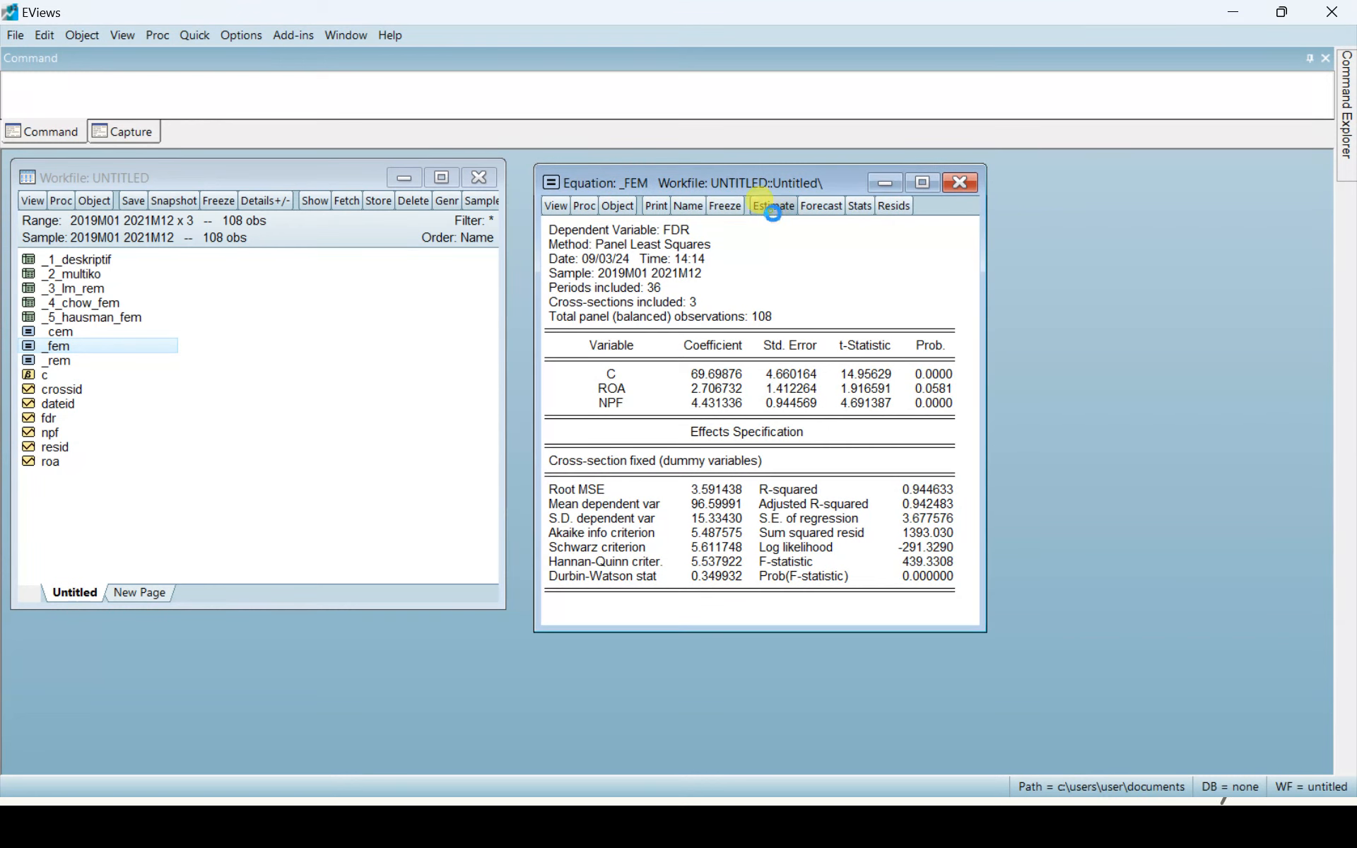
{"action": "left_click", "coordinate": [871, 579]}
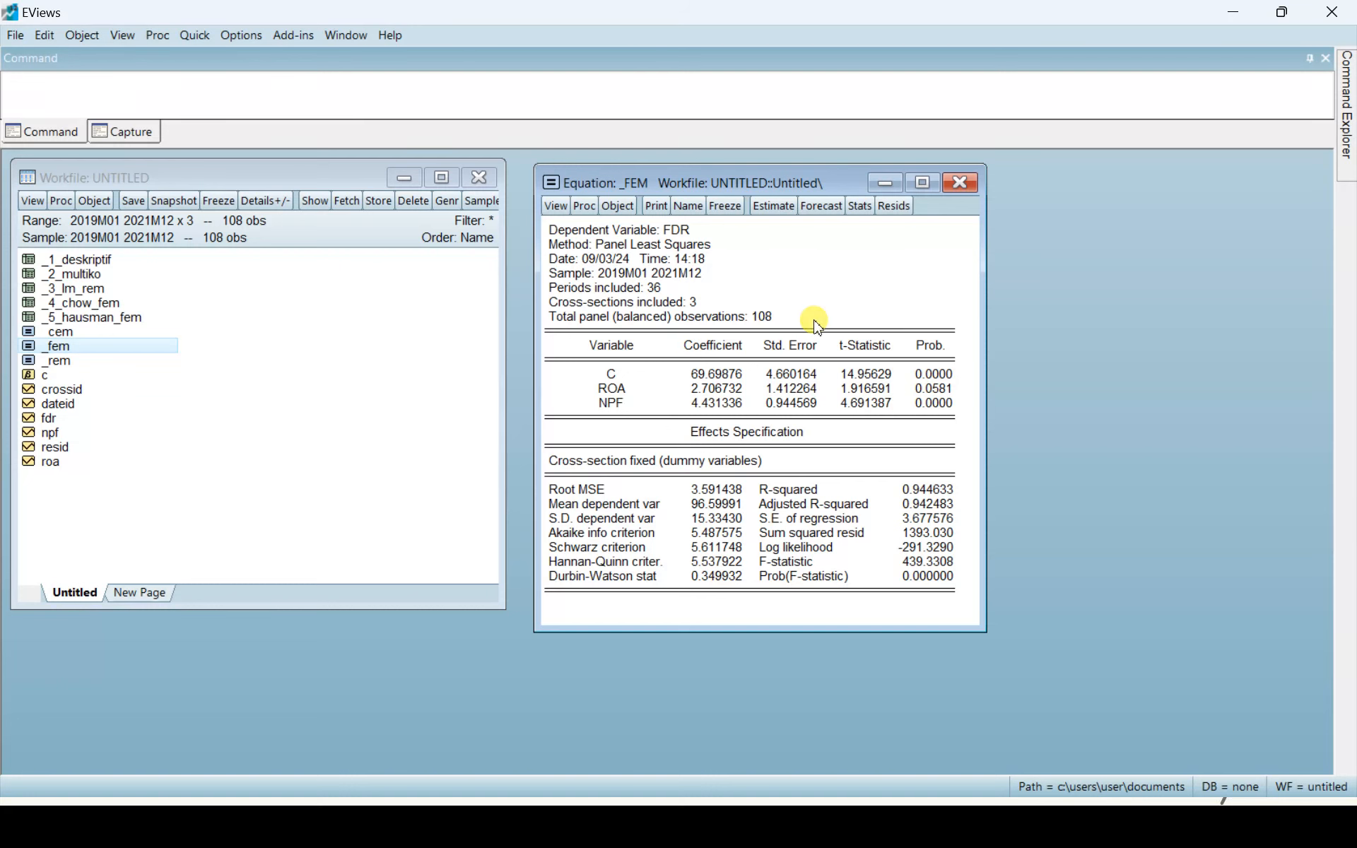
Freeze the _FEM estimation output as a table named _6_MODEL_TERBAIK and close the table window
{"action": "left_click", "coordinate": [725, 205]}
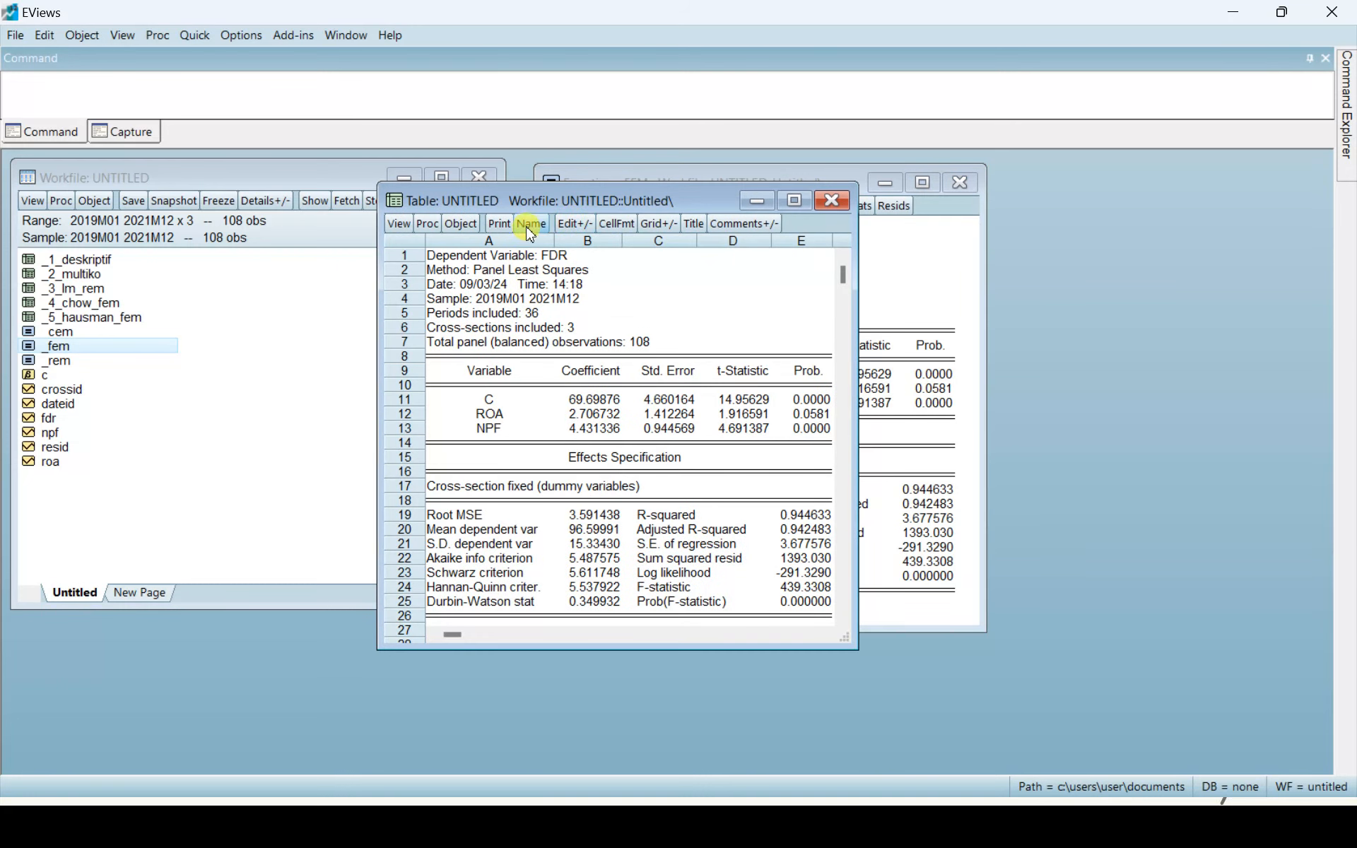
{"action": "left_click", "coordinate": [532, 223]}
{"action": "type", "text": "_6"}
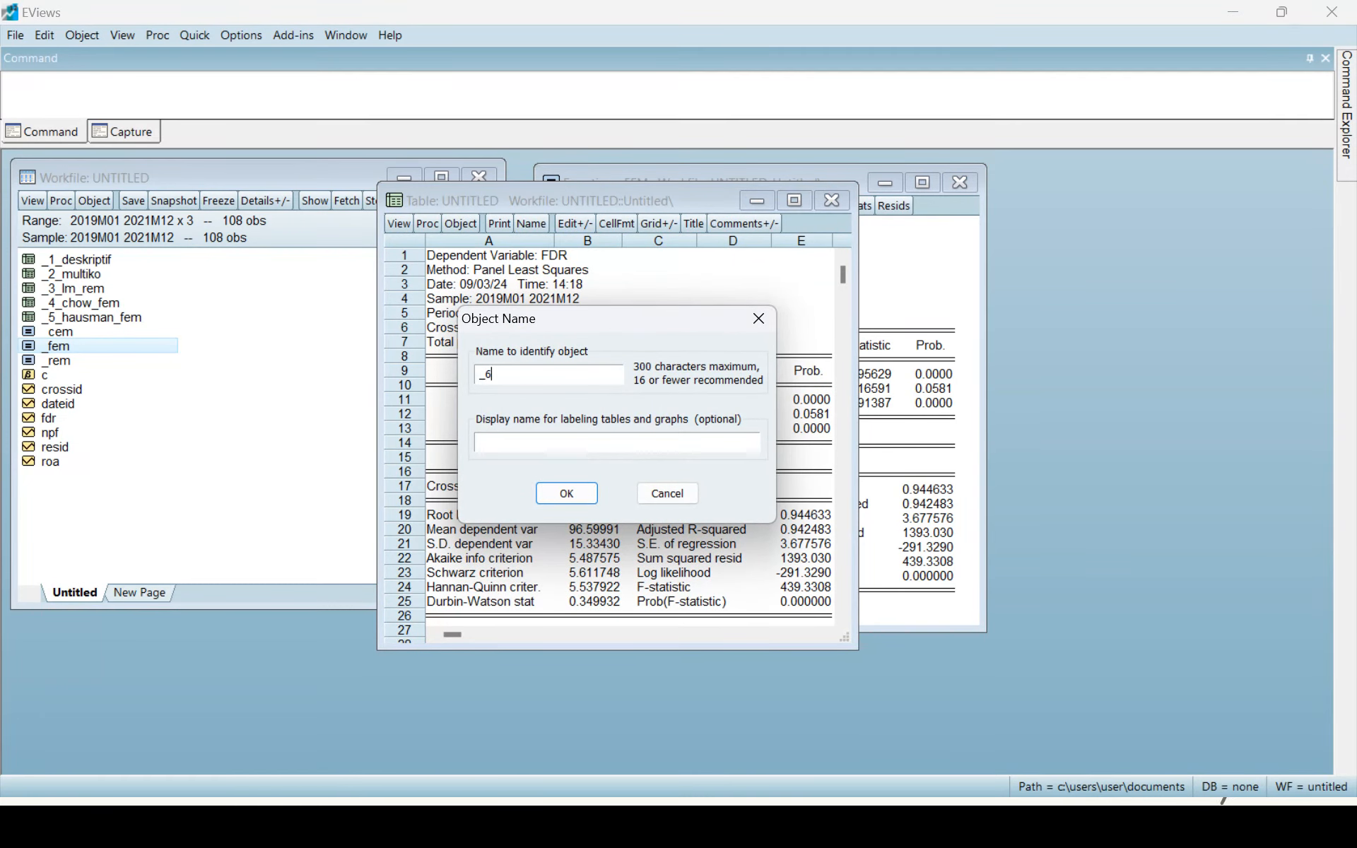
{"action": "type", "text": "_MODEL_TERBAIK"}
{"action": "key", "text": "Return"}
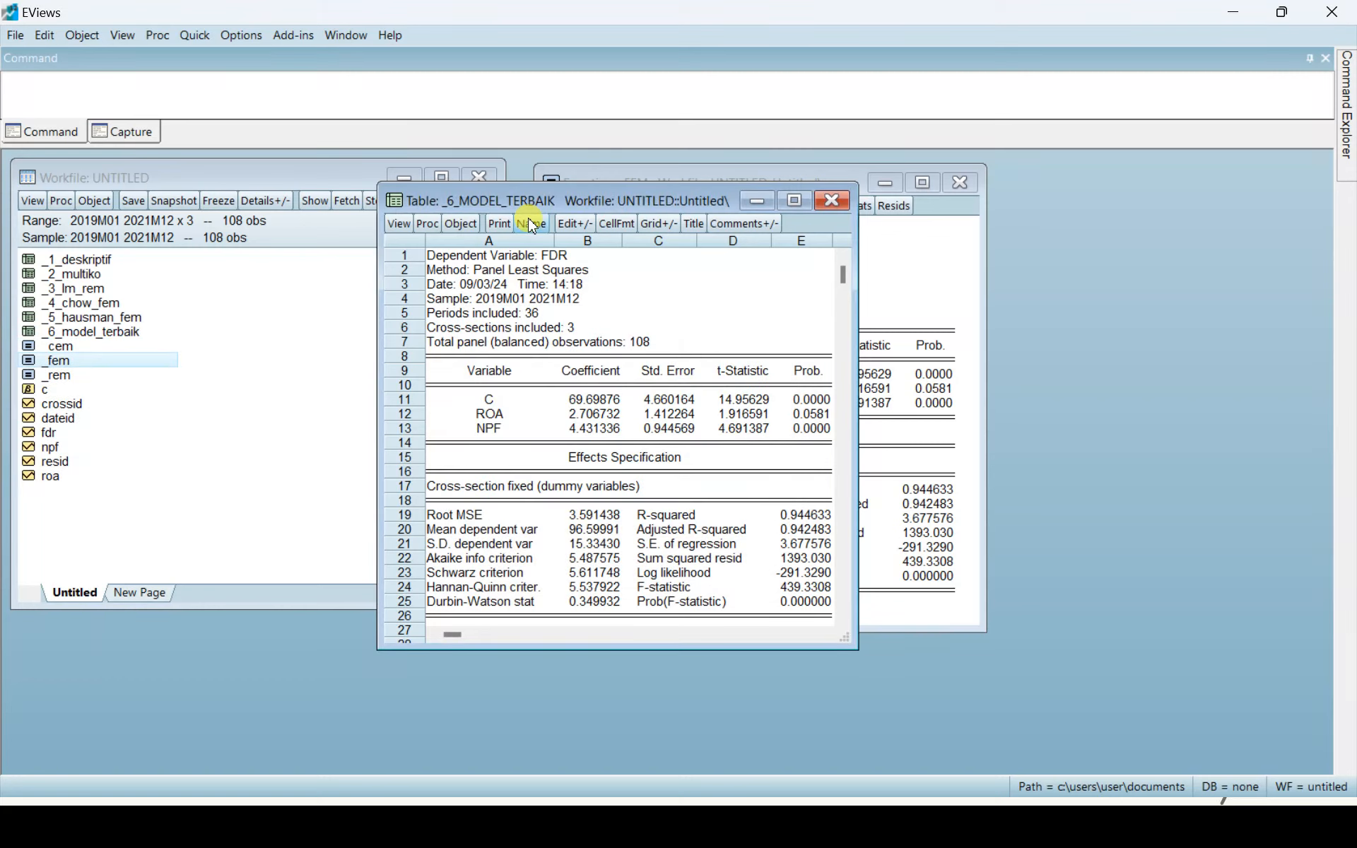
{"action": "left_click", "coordinate": [836, 203]}
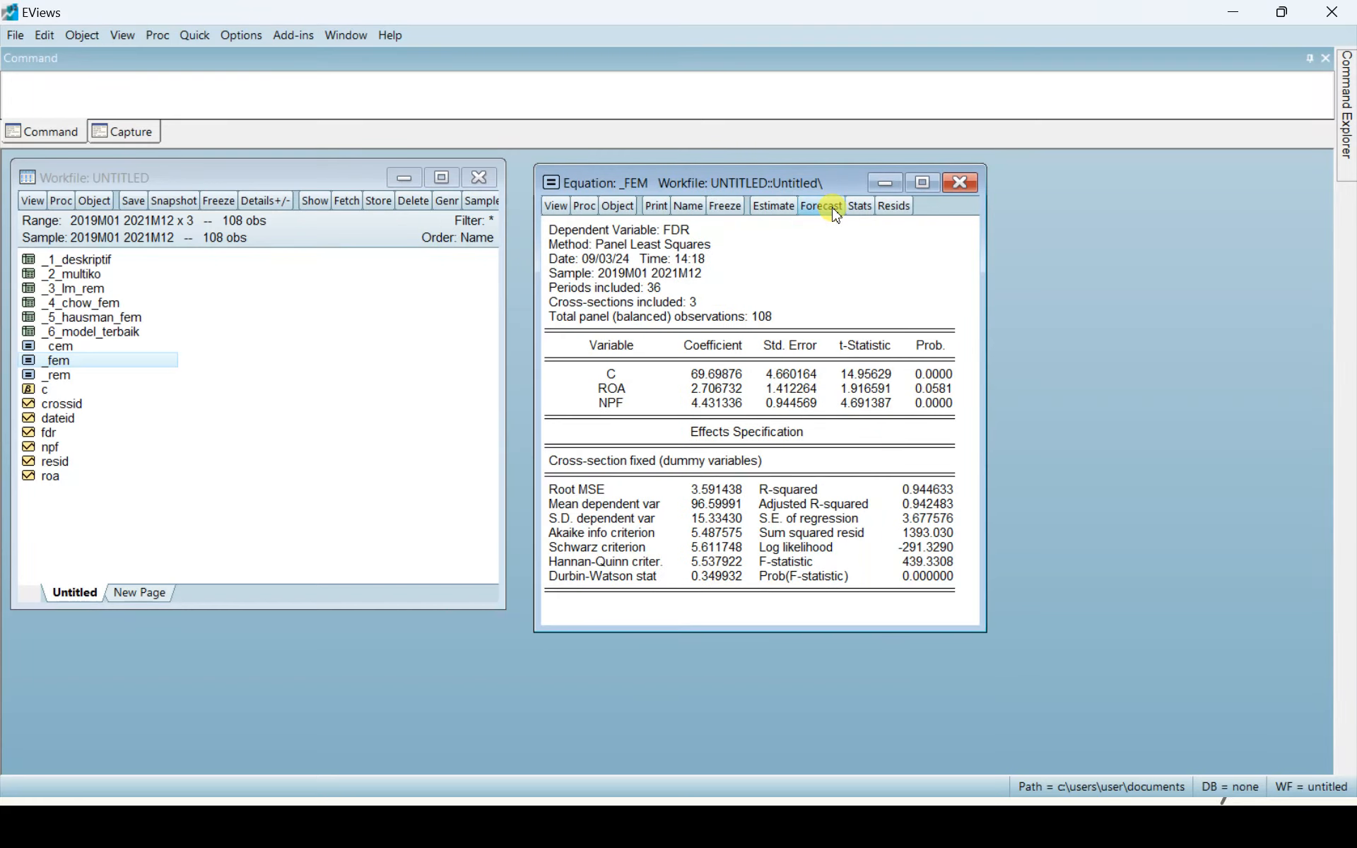
Switch to the PowerPoint slide show, review the model selection summary, Model Terbaik and Asumsi Klasik slides, and return to EViews
{"action": "key", "text": "alt+Tab"}
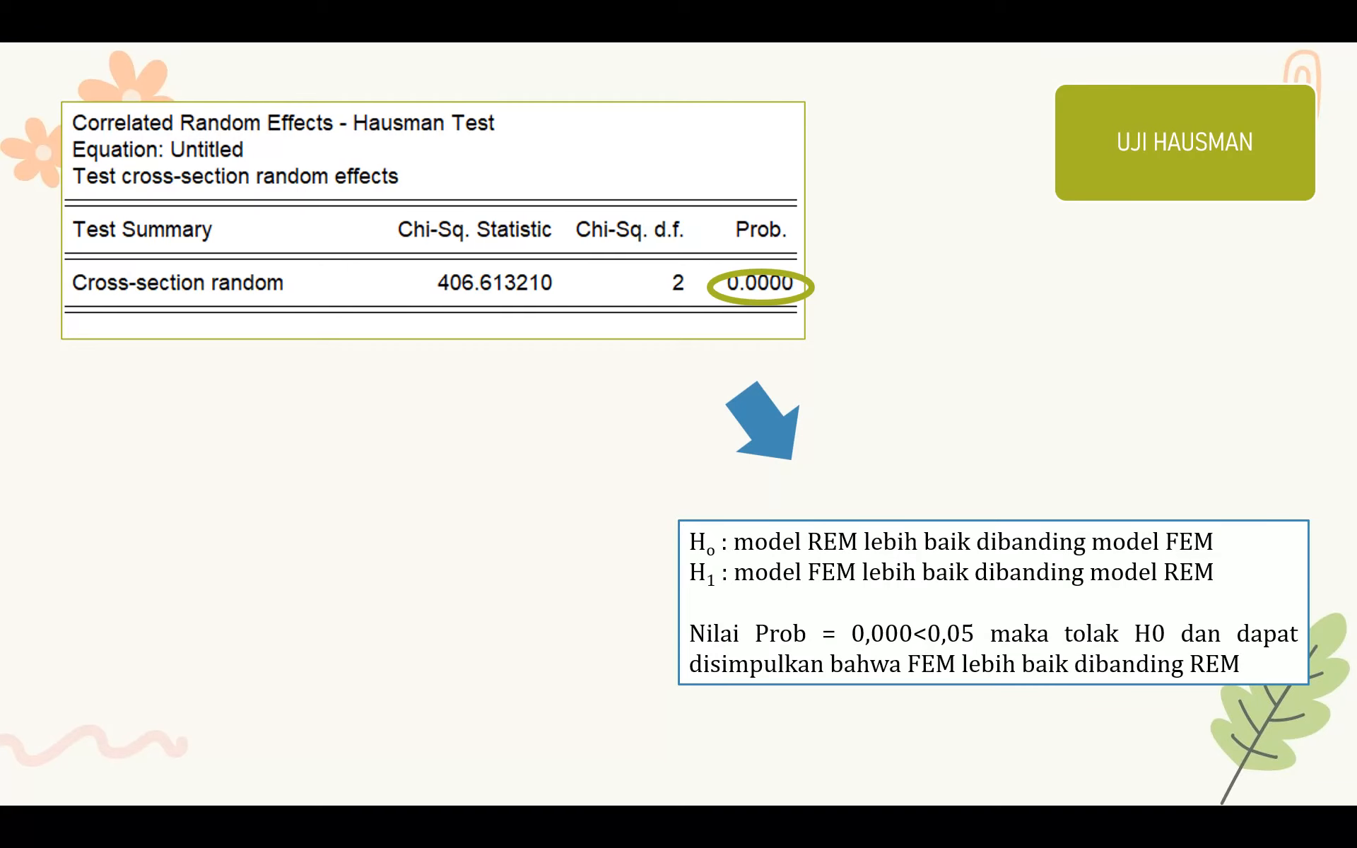
{"action": "key", "text": "Right"}
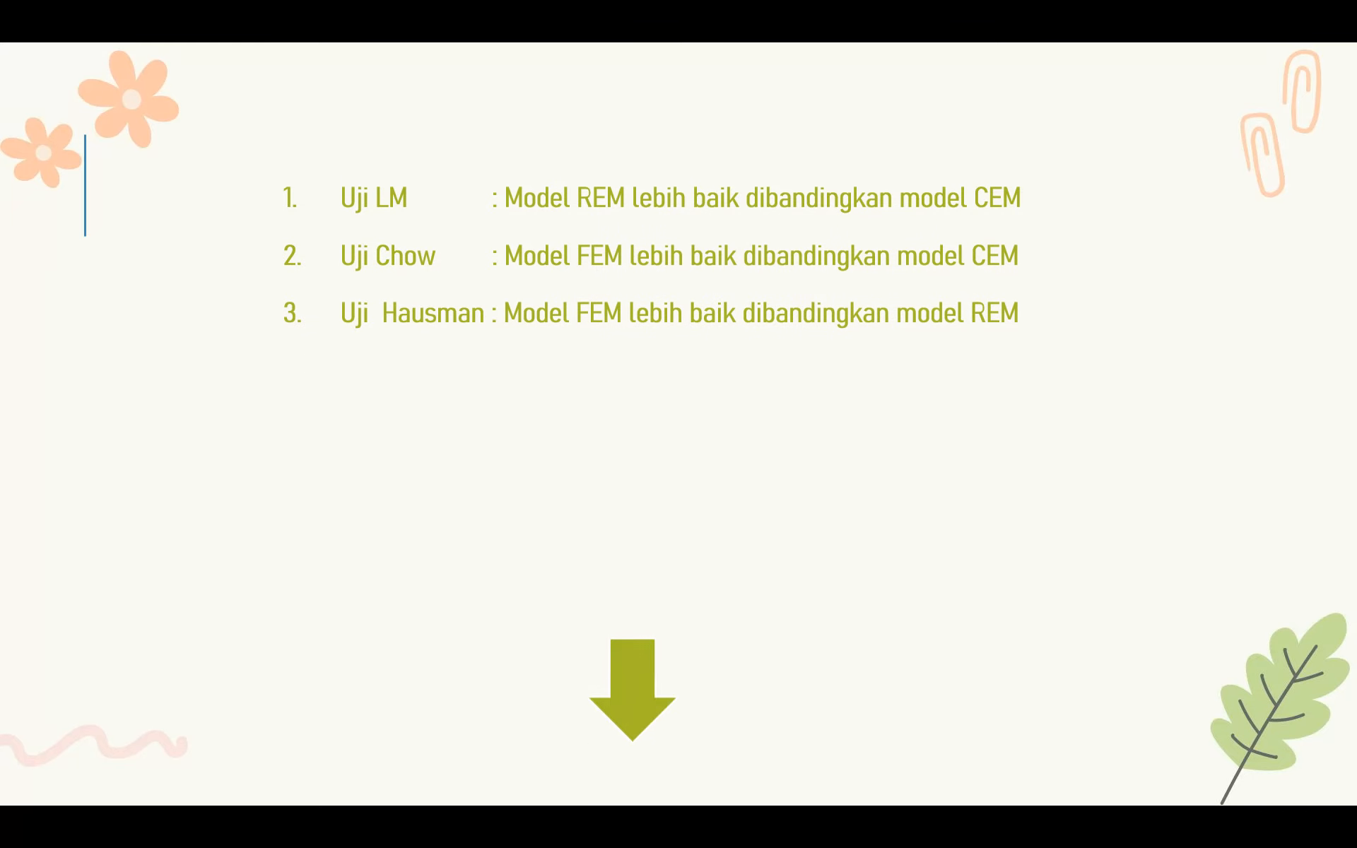
{"action": "key", "text": "Right"}
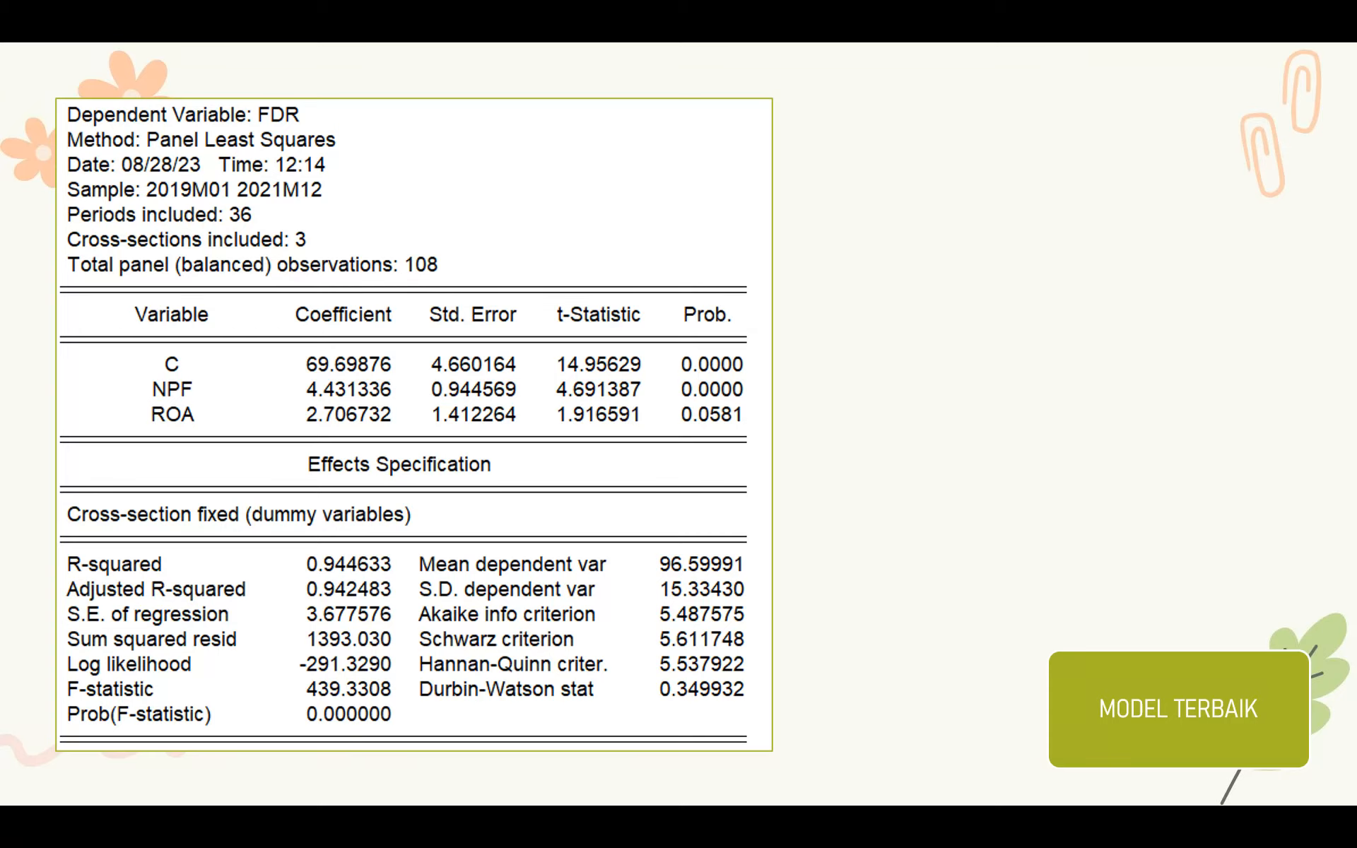
{"action": "key", "text": "Right"}
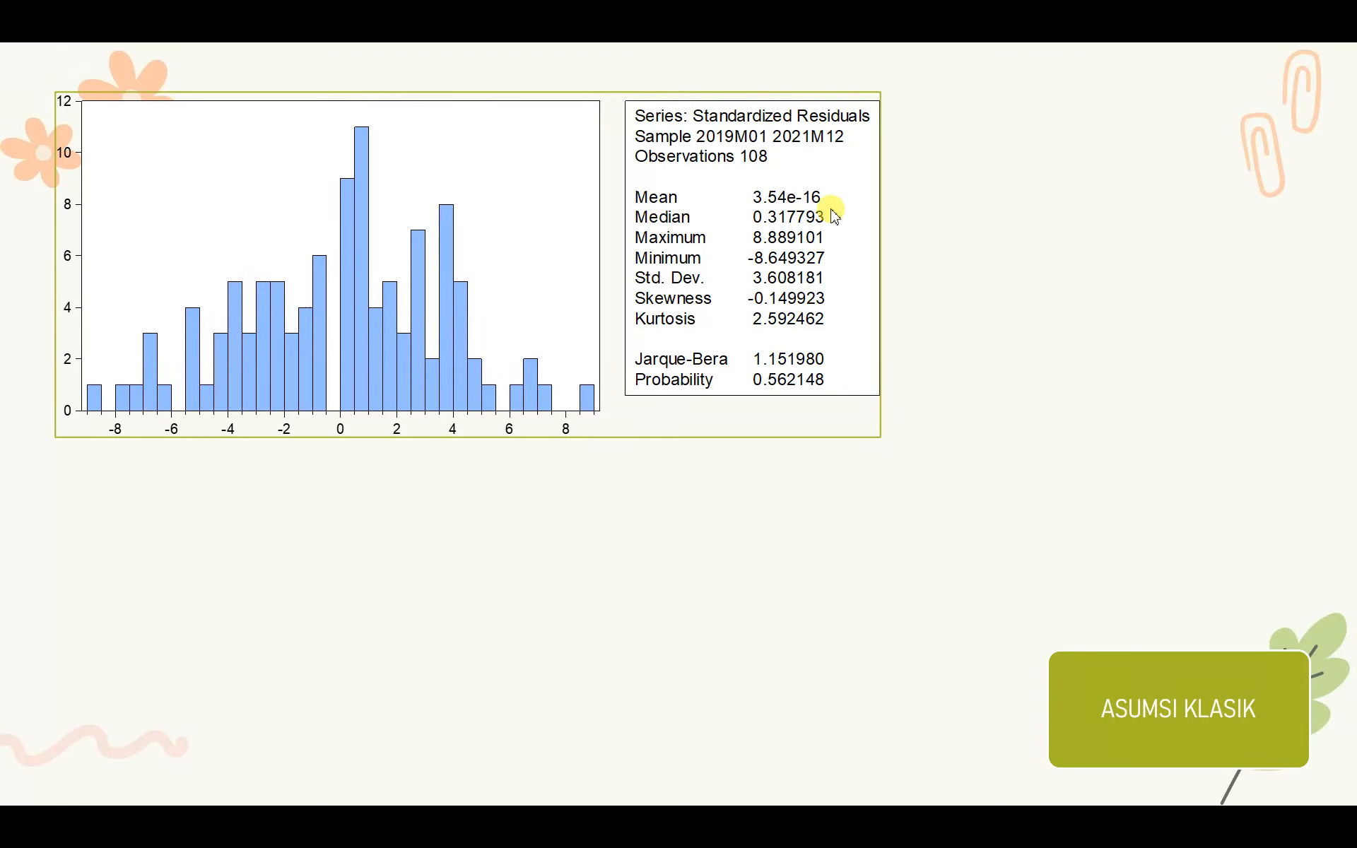
{"action": "key", "text": "alt+Tab"}
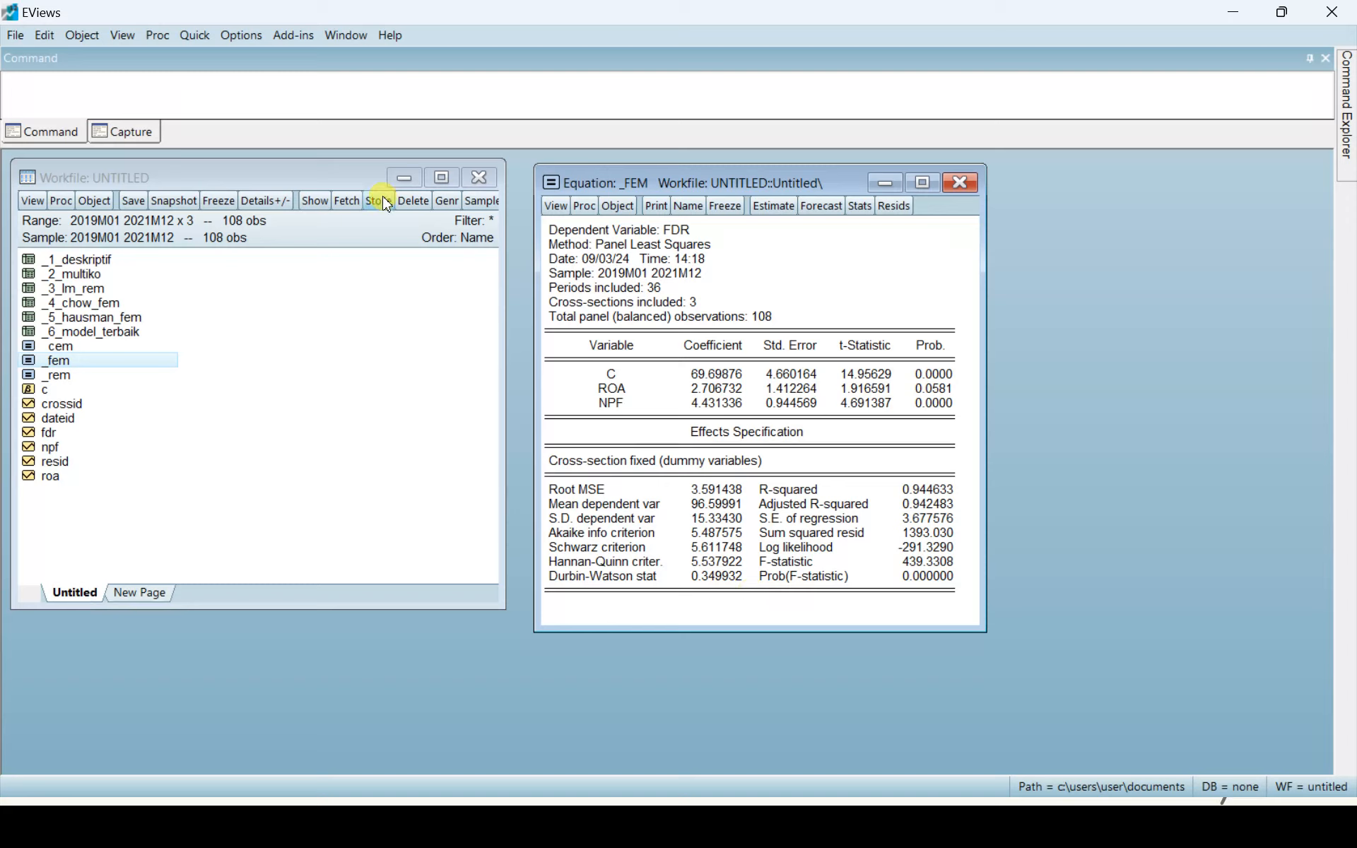
Run the Histogram - Normality Test on the residuals of the _FEM equation
{"action": "left_click", "coordinate": [559, 211]}
{"action": "mouse_move", "coordinate": [625, 439]}
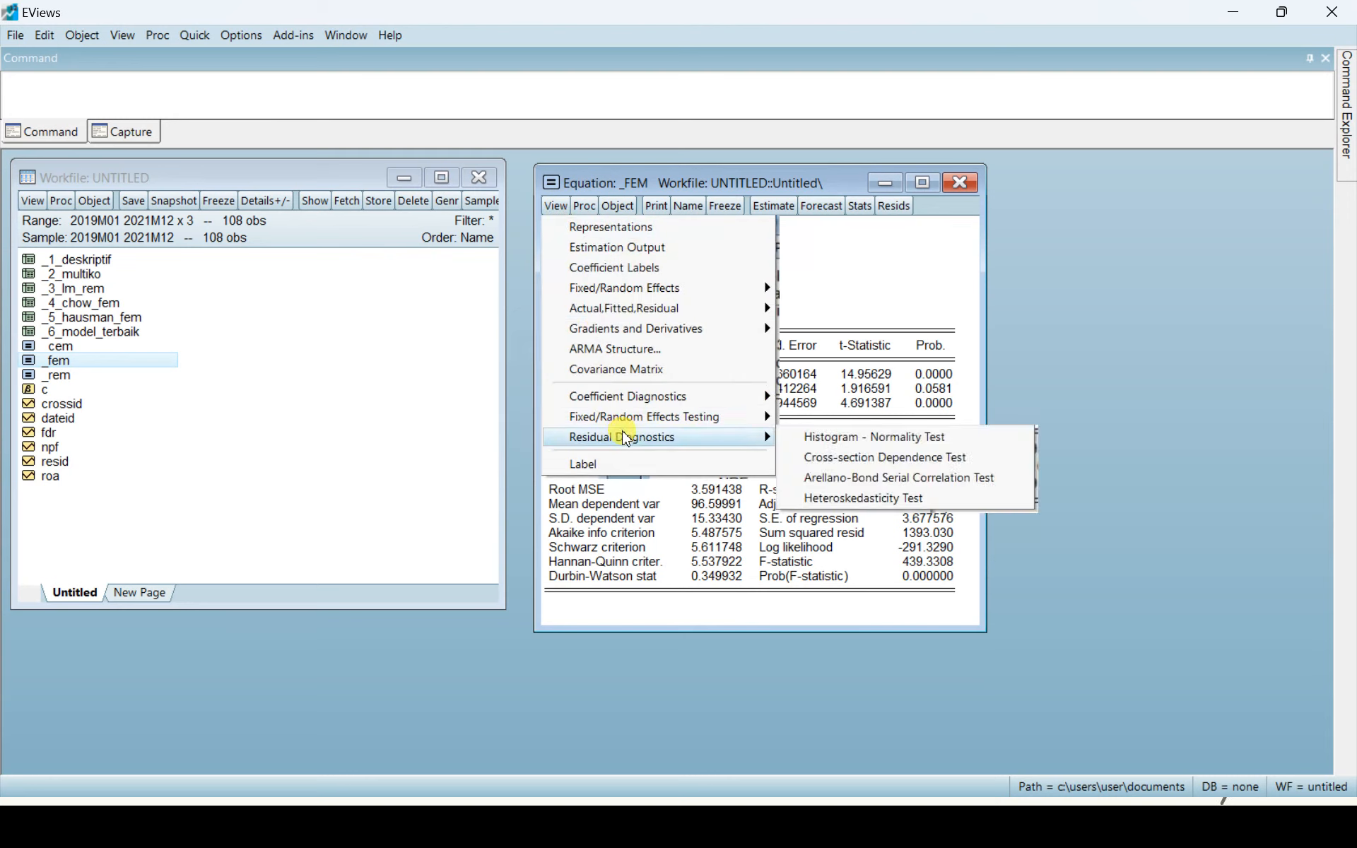
{"action": "left_click", "coordinate": [818, 446]}
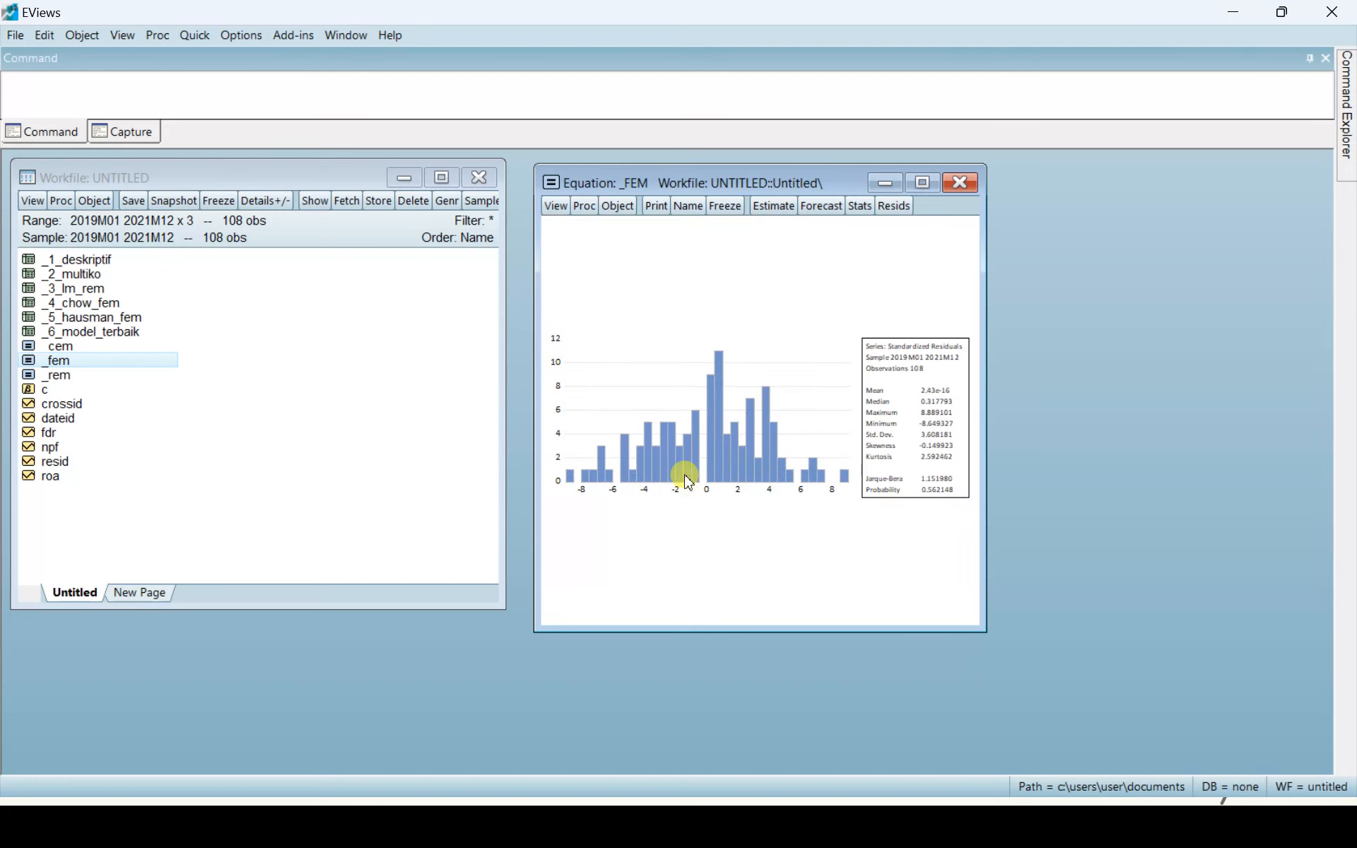
Freeze the normality histogram as a graph object named _7_NORMALITAS
{"action": "left_click", "coordinate": [725, 206]}
{"action": "left_click", "coordinate": [570, 256]}
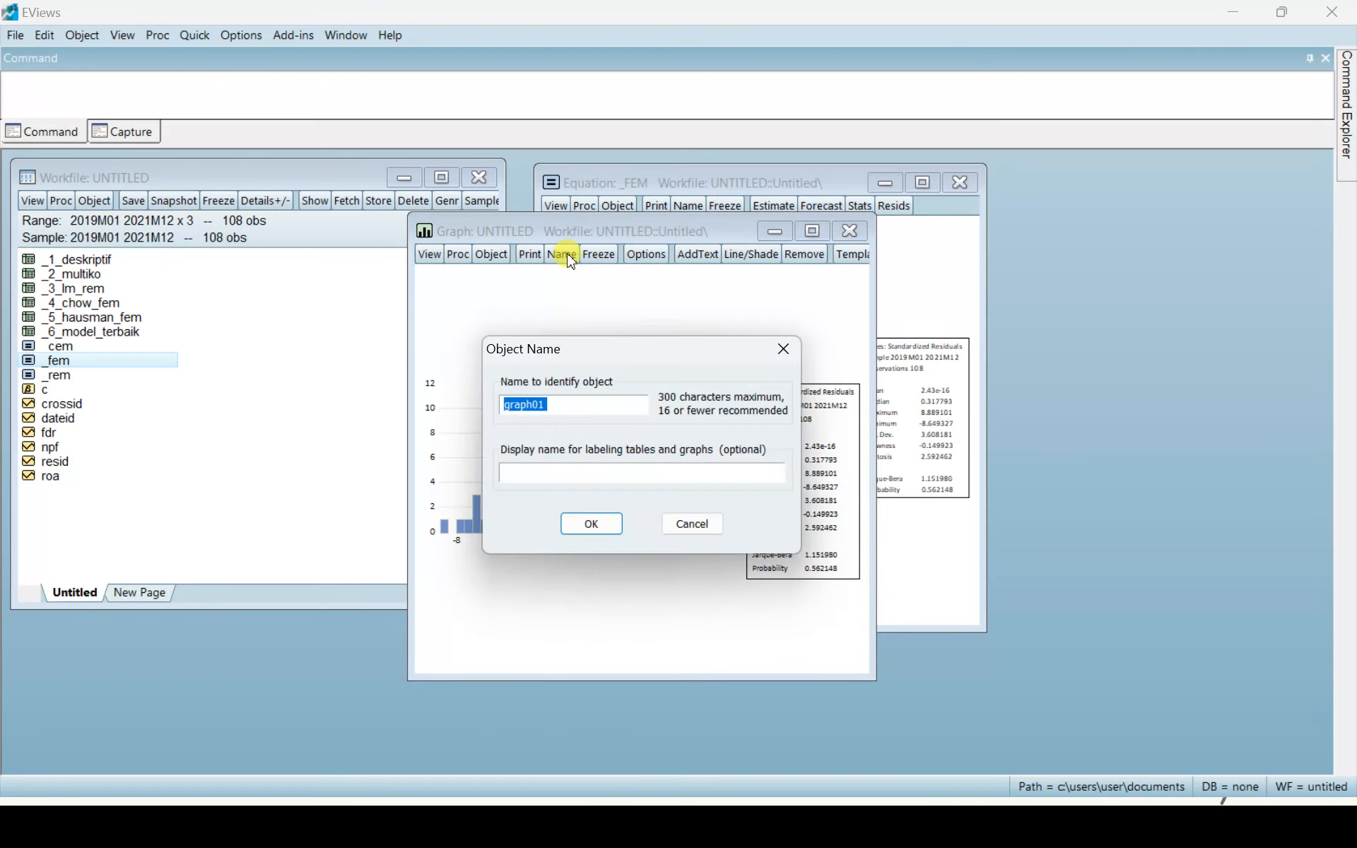
{"action": "type", "text": "_7_NORMALI"}
{"action": "type", "text": "TAS"}
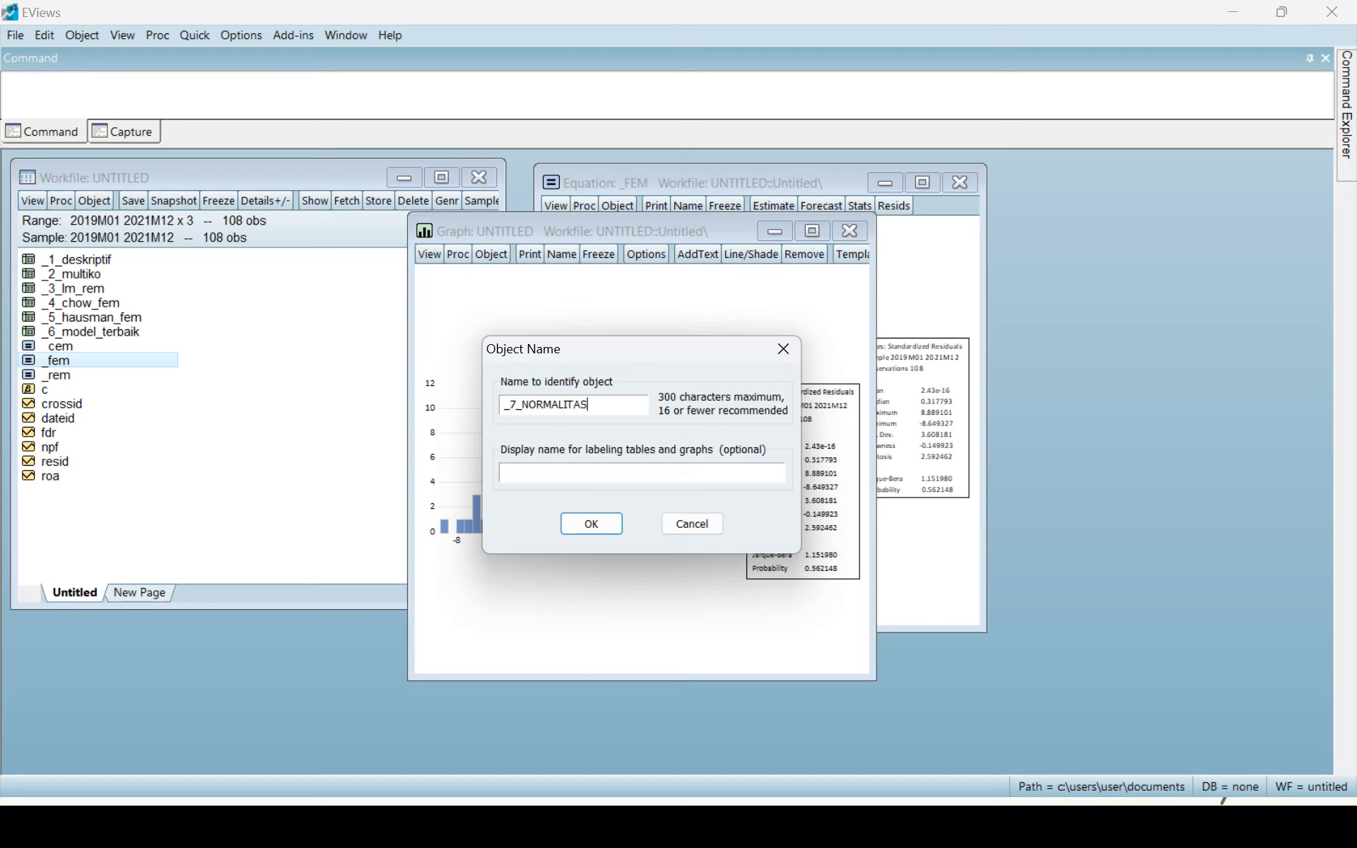
{"action": "key", "text": "Return"}
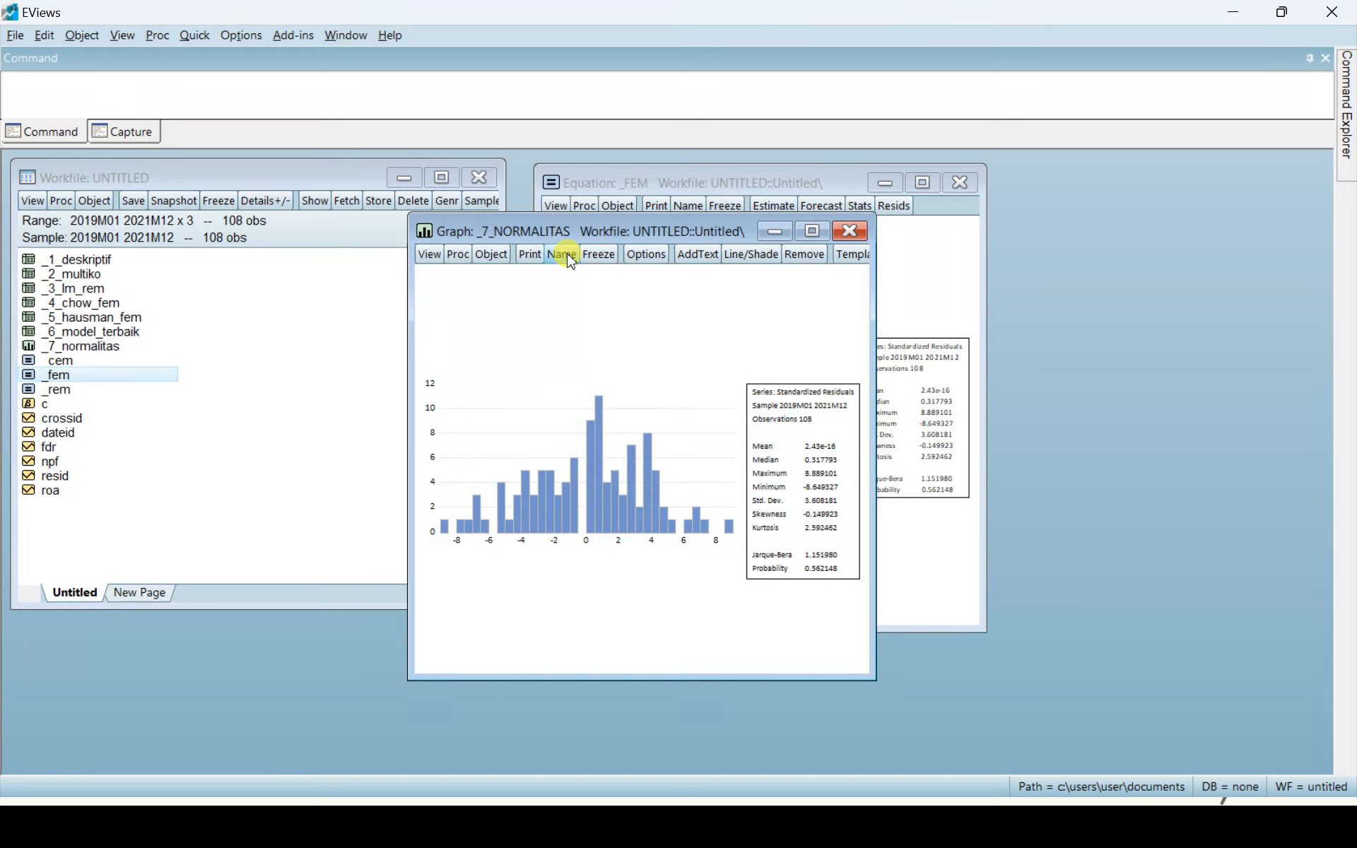
Switch to the PowerPoint slide show, review the normality test hypotheses and interpretation on the Asumsi Klasik slide, and return to EViews
{"action": "key", "text": "alt+Tab"}
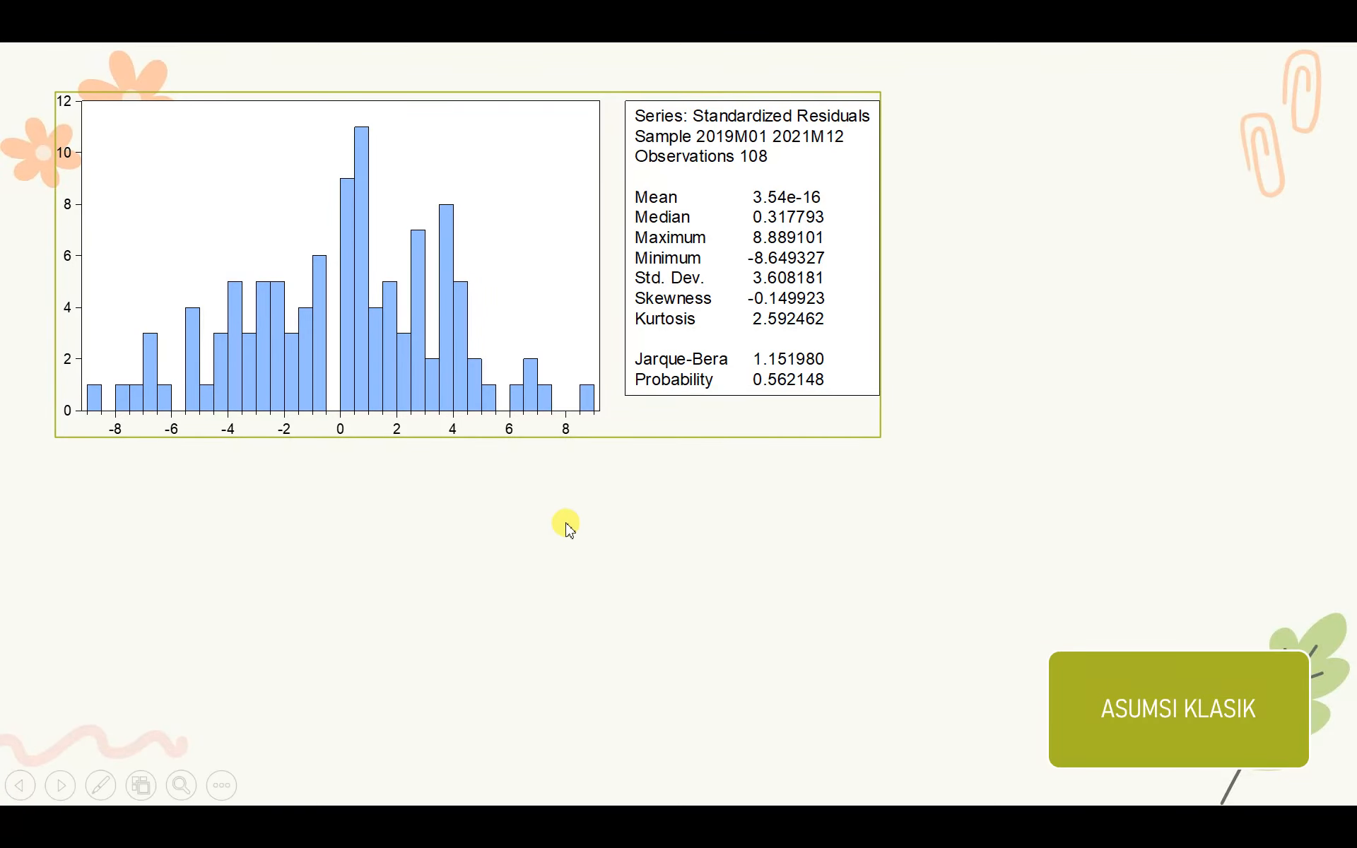
{"action": "left_click", "coordinate": [703, 574]}
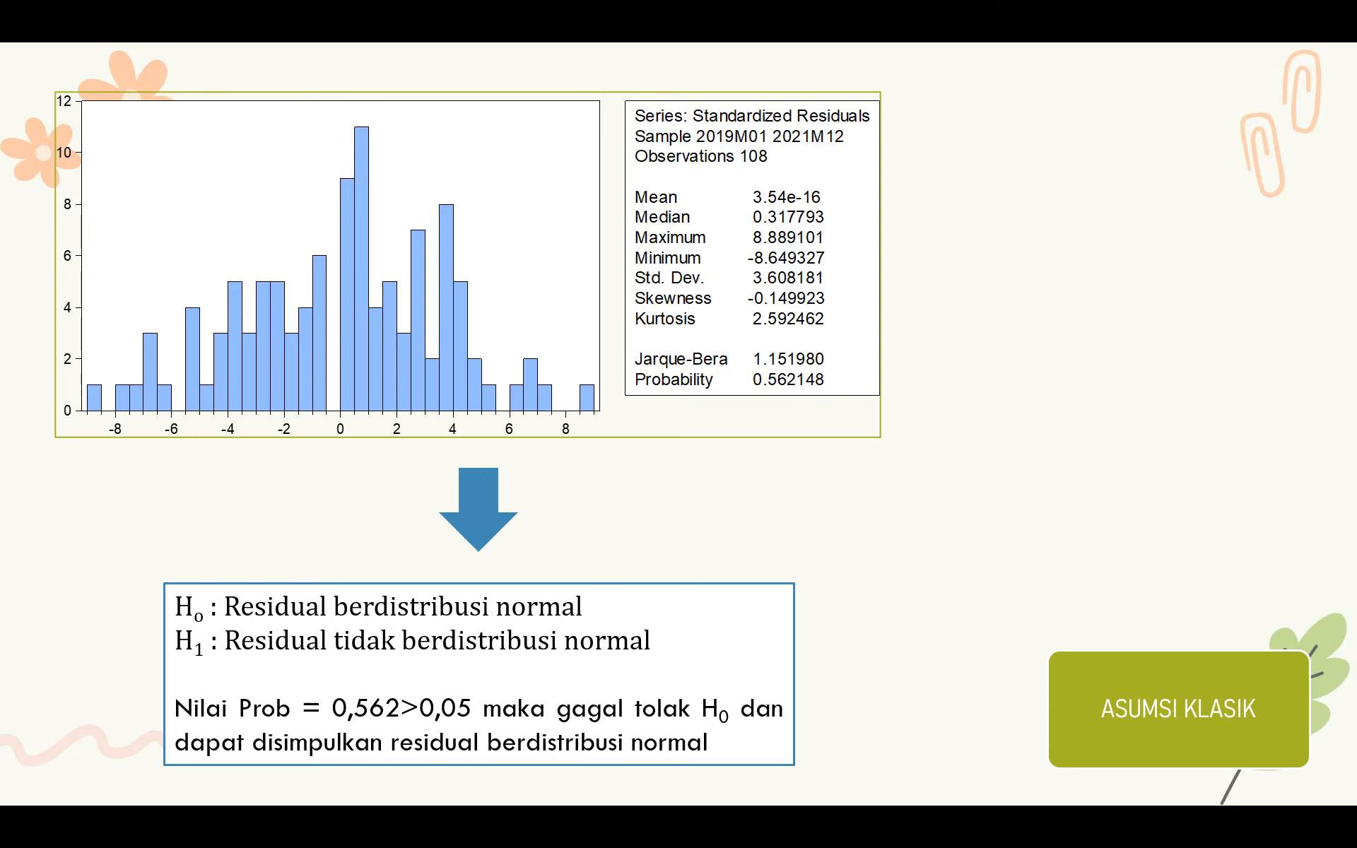
{"action": "key", "text": "alt+Tab"}
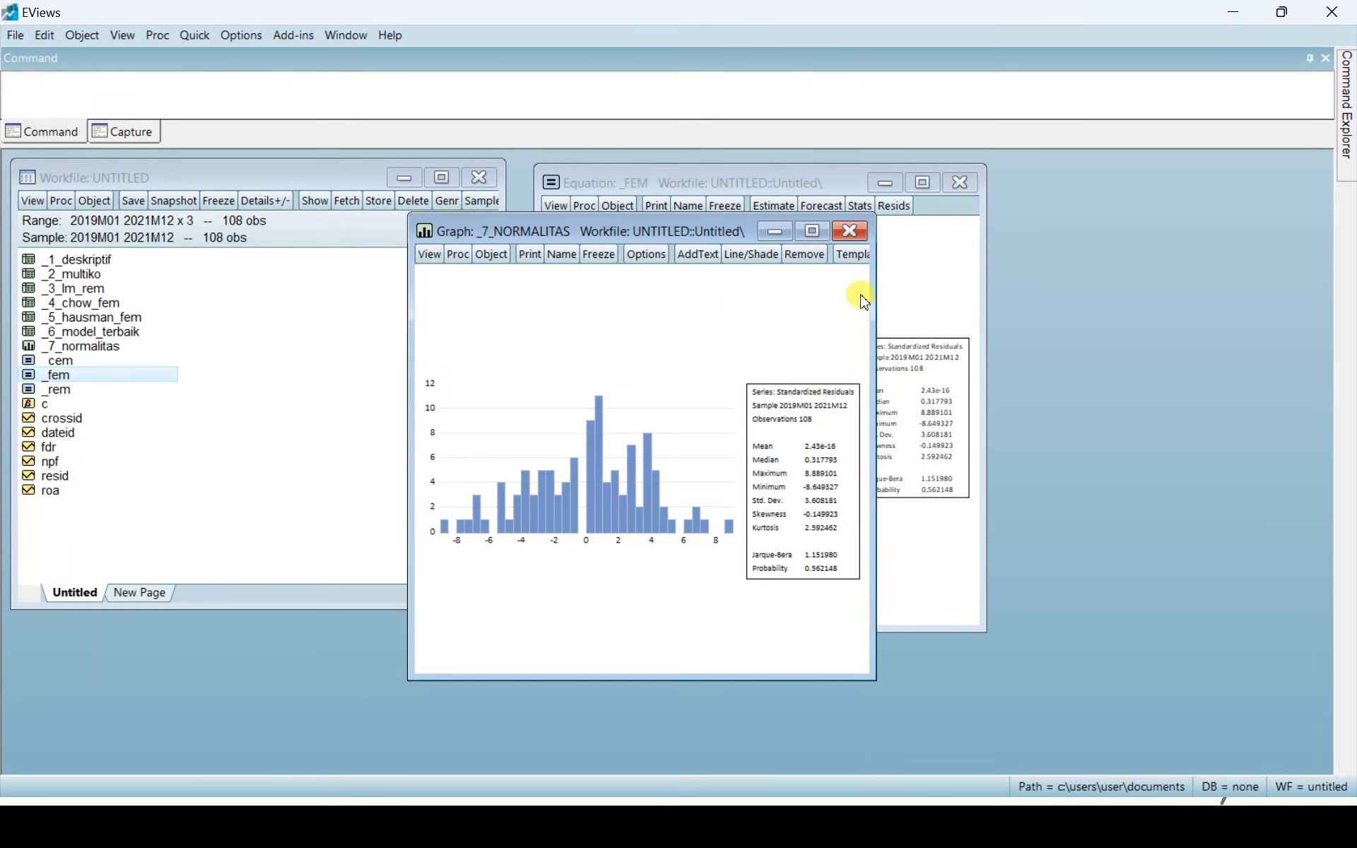
Close the _7_NORMALITAS graph and run the Cross-section Dependence Test on the _FEM equation's residuals
{"action": "left_click", "coordinate": [849, 232]}
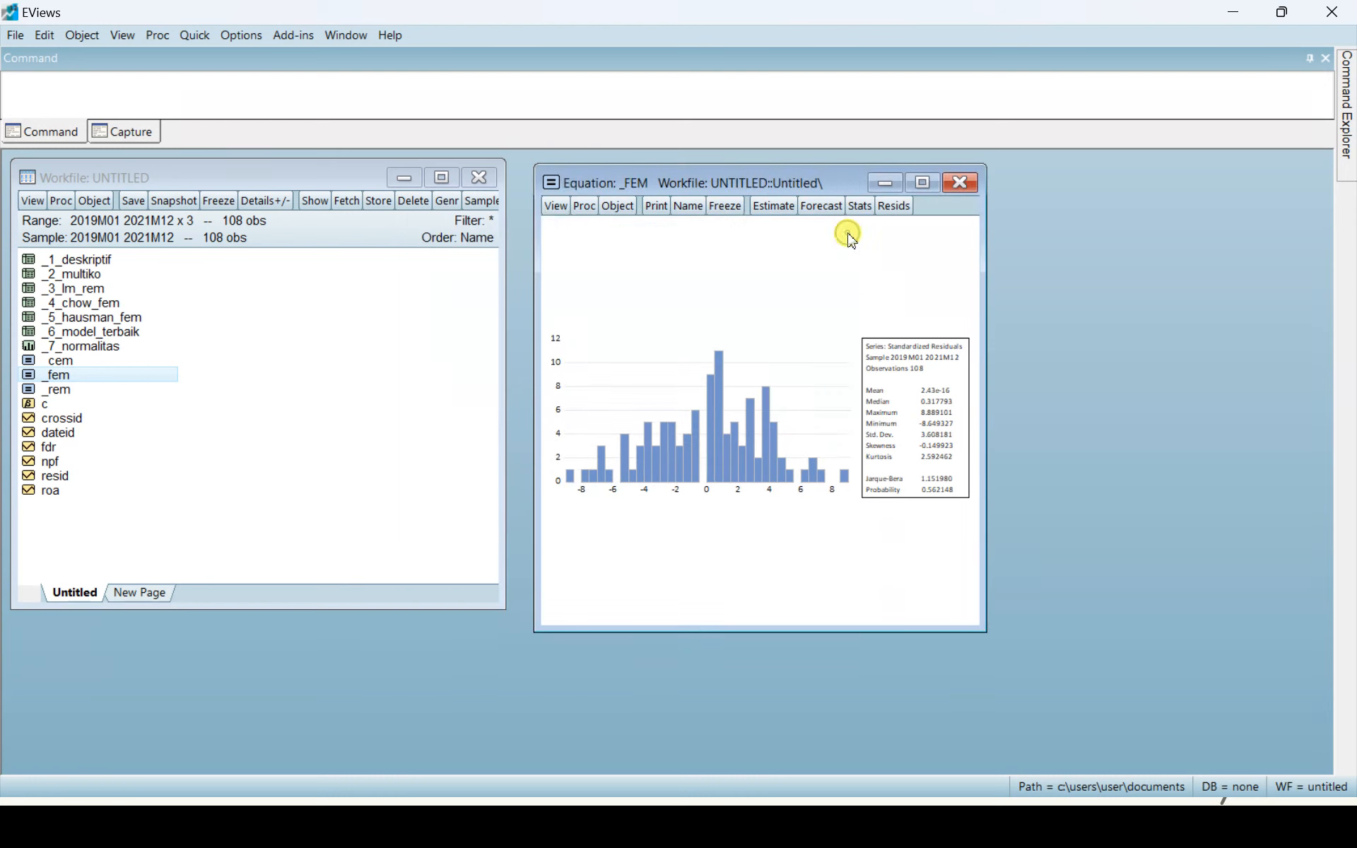
{"action": "left_click", "coordinate": [553, 206]}
{"action": "mouse_move", "coordinate": [657, 438]}
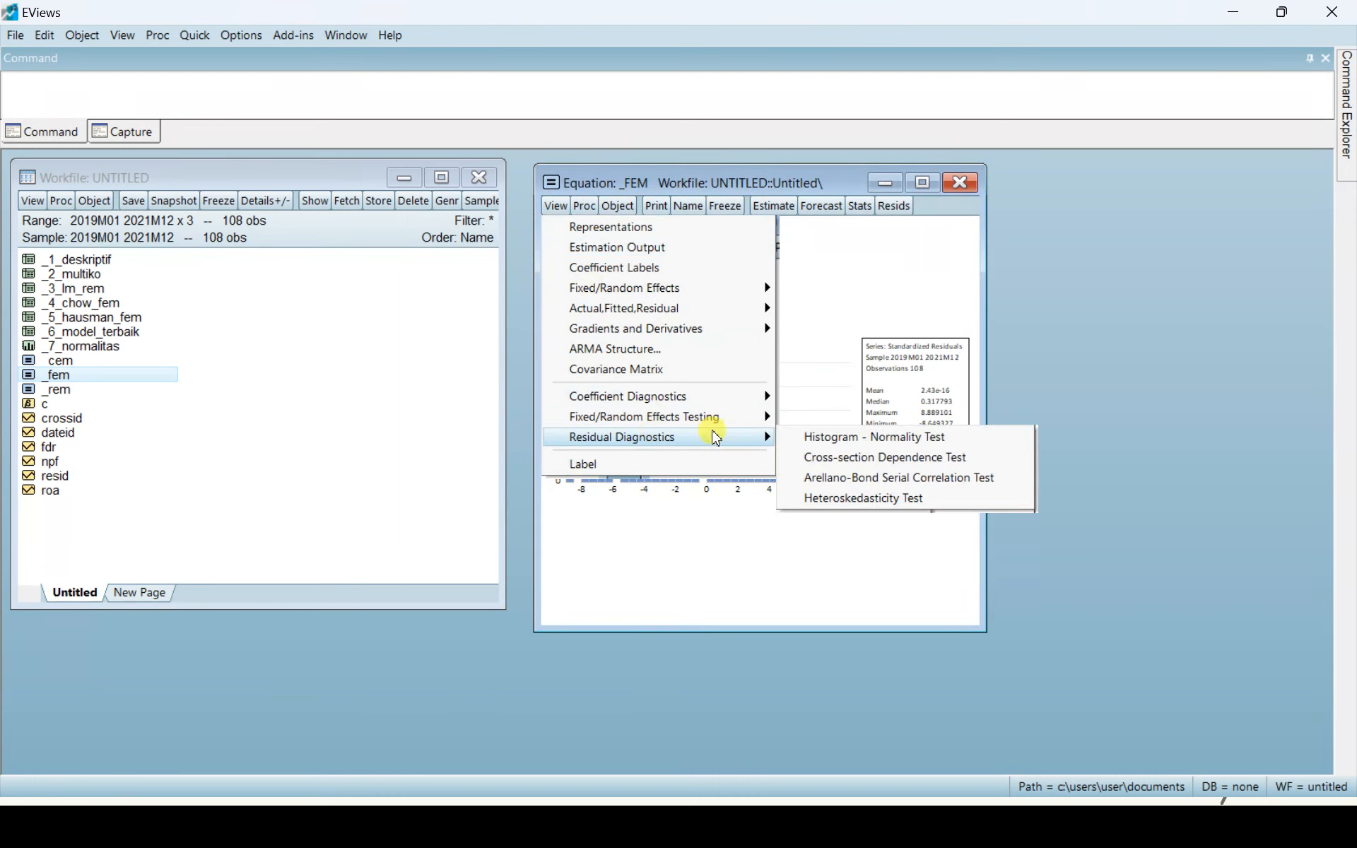
{"action": "left_click", "coordinate": [808, 458]}
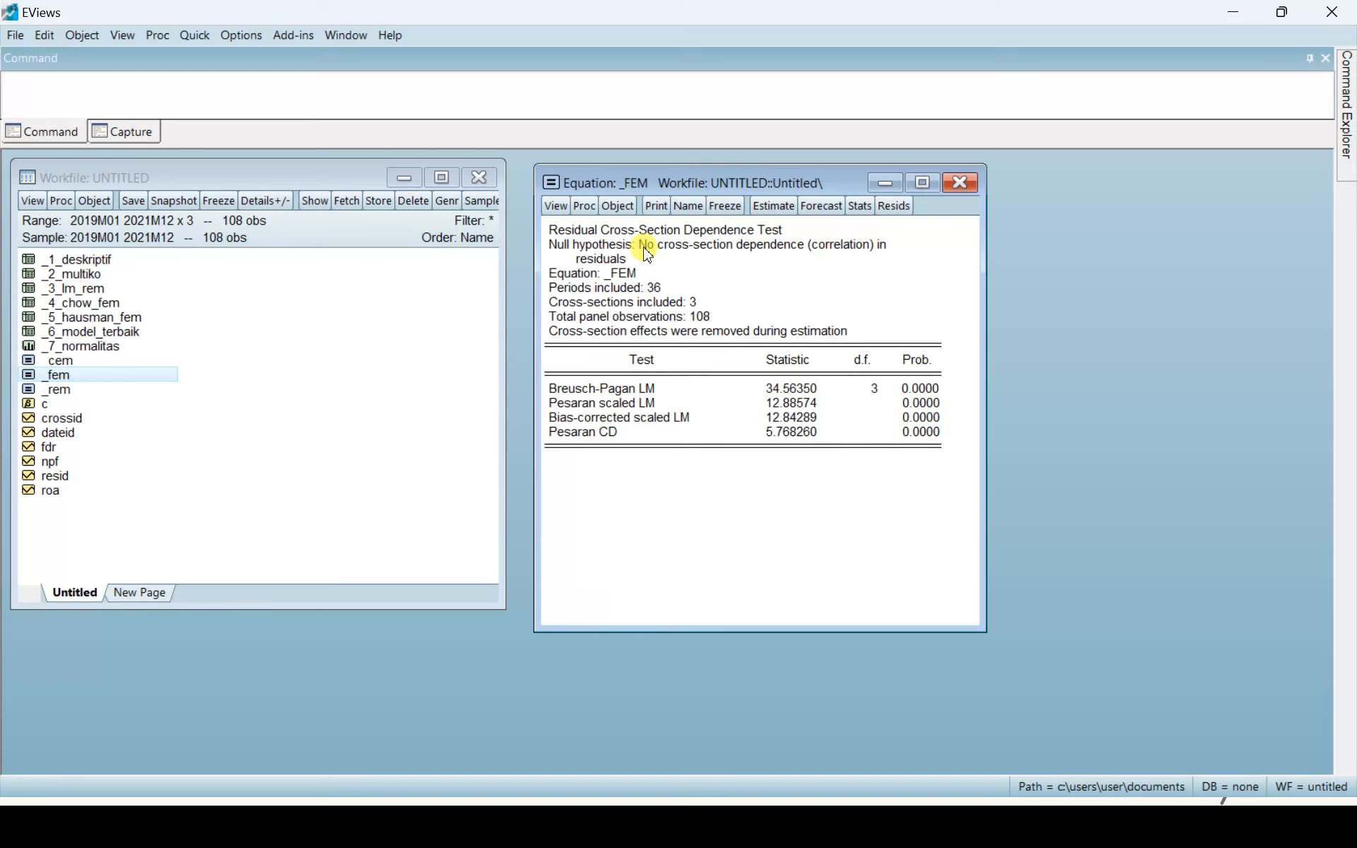
Freeze the cross-section dependence result as a table named _8_AUTOKORELASI and close the table window
{"action": "left_click", "coordinate": [721, 215]}
{"action": "left_click", "coordinate": [588, 286]}
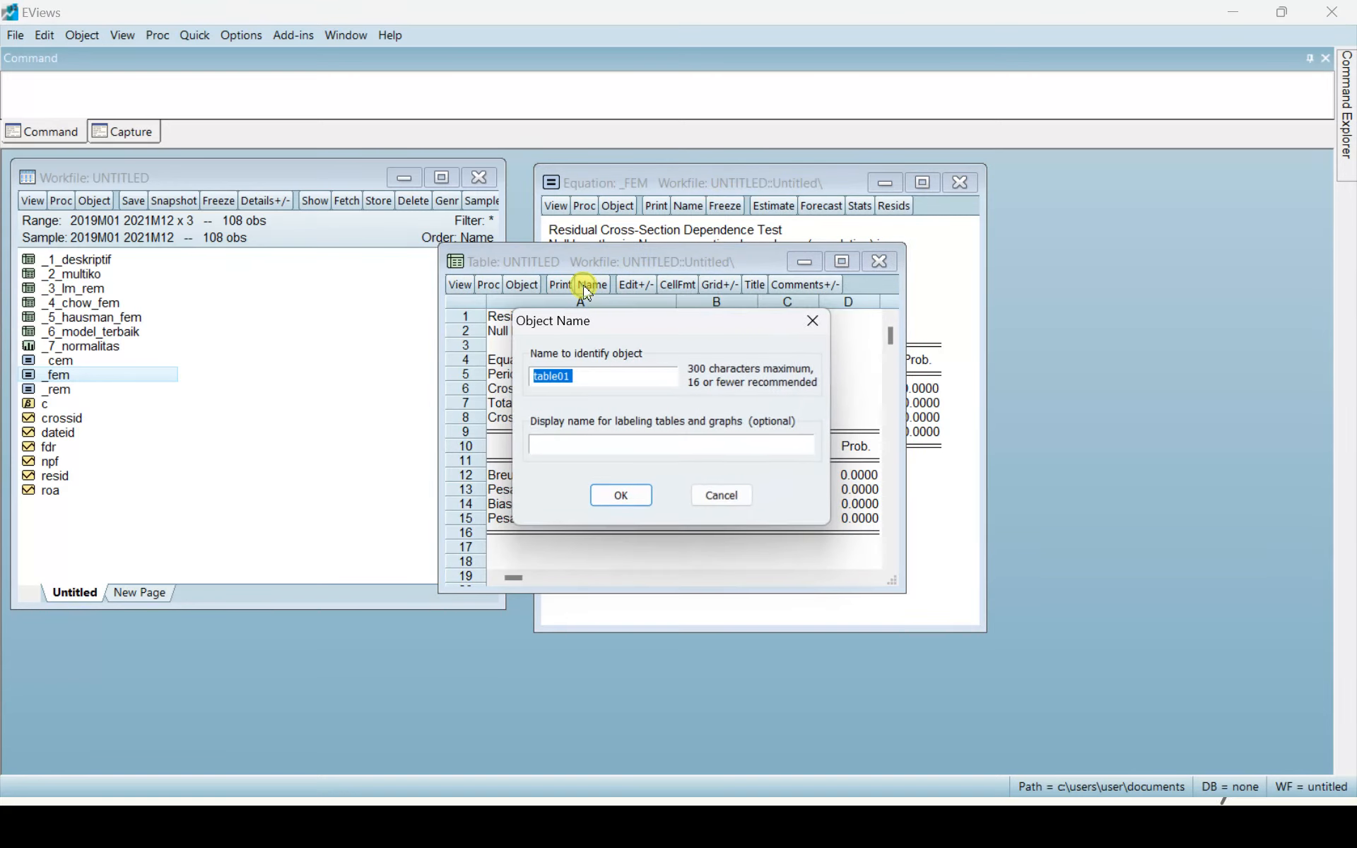
{"action": "key", "text": "BackSpace"}
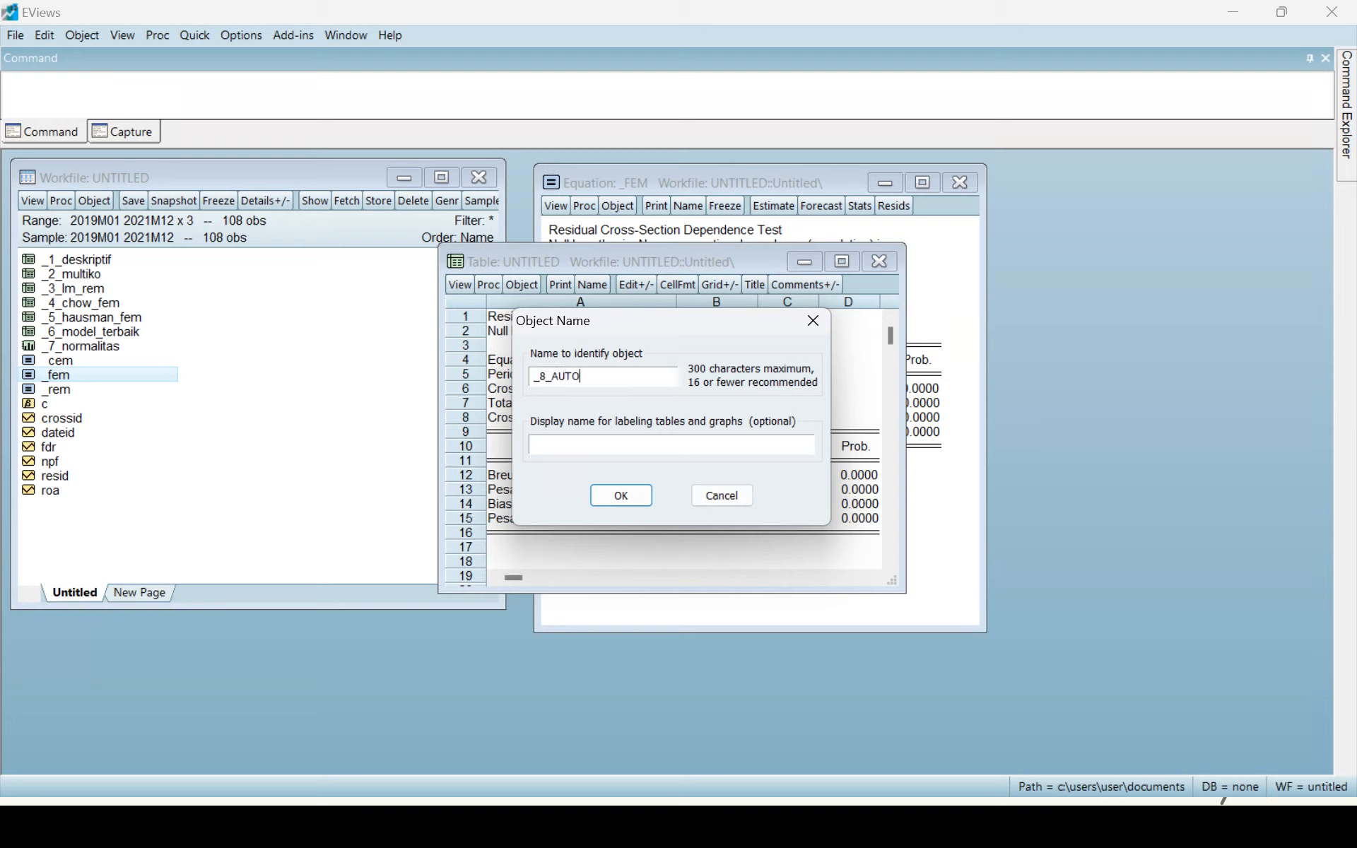
{"action": "type", "text": "_8_AUTOKORELASI"}
{"action": "key", "text": "Return"}
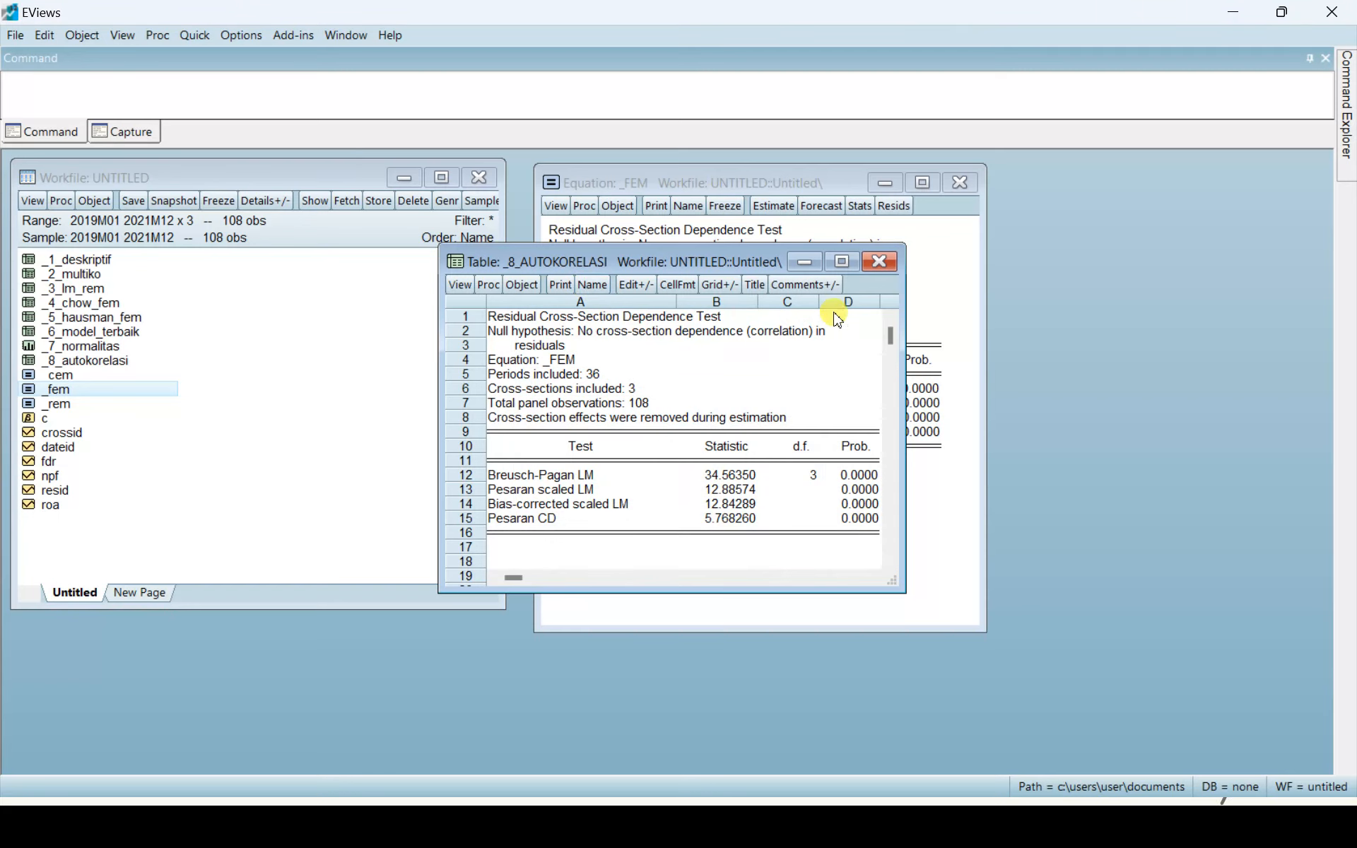
{"action": "left_click", "coordinate": [879, 263]}
Switch to the PowerPoint slide show and review the Autokorelasi slide with its hypotheses and interpretation of the cross-section dependence test
{"action": "key", "text": "alt+Tab"}
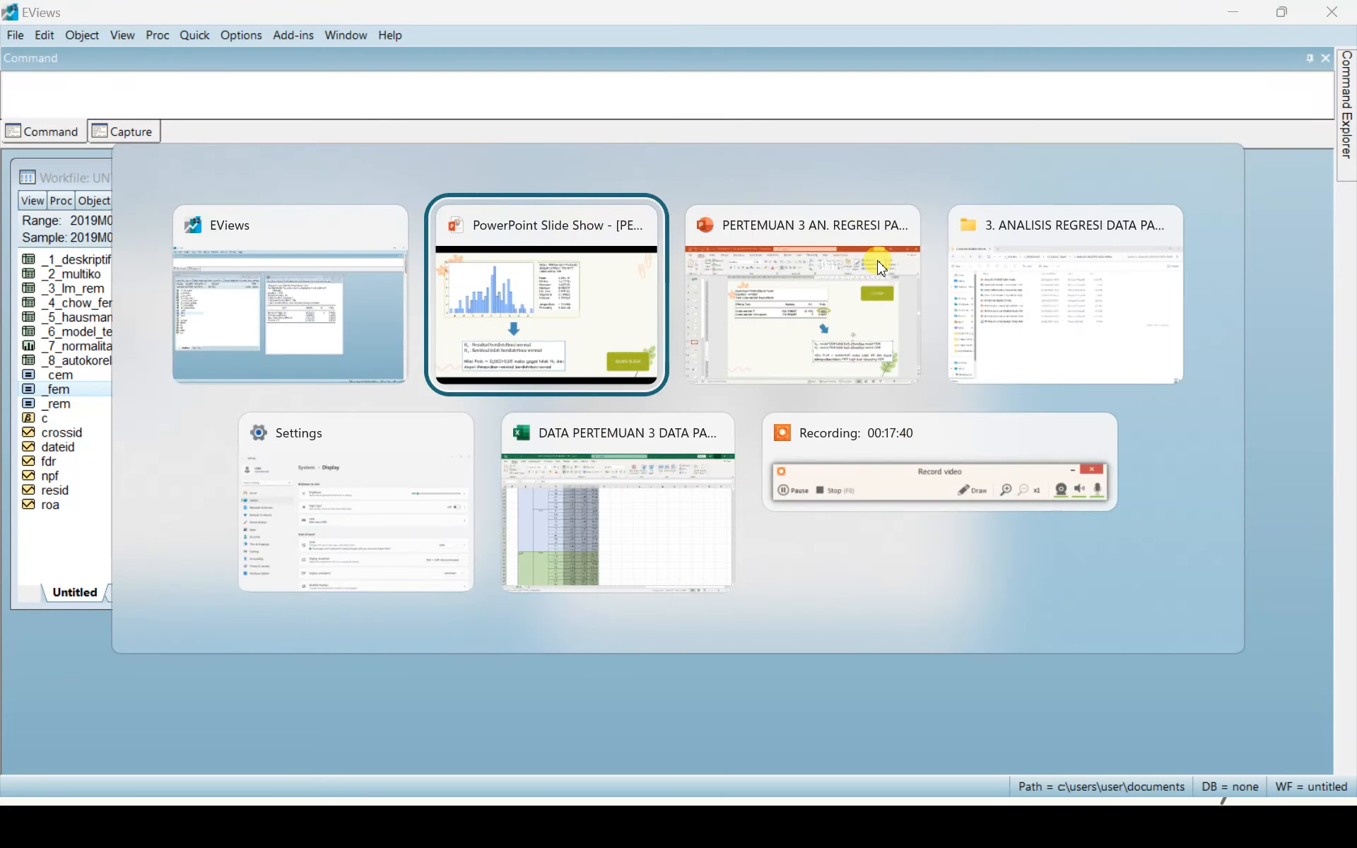
{"action": "key", "text": "Right"}
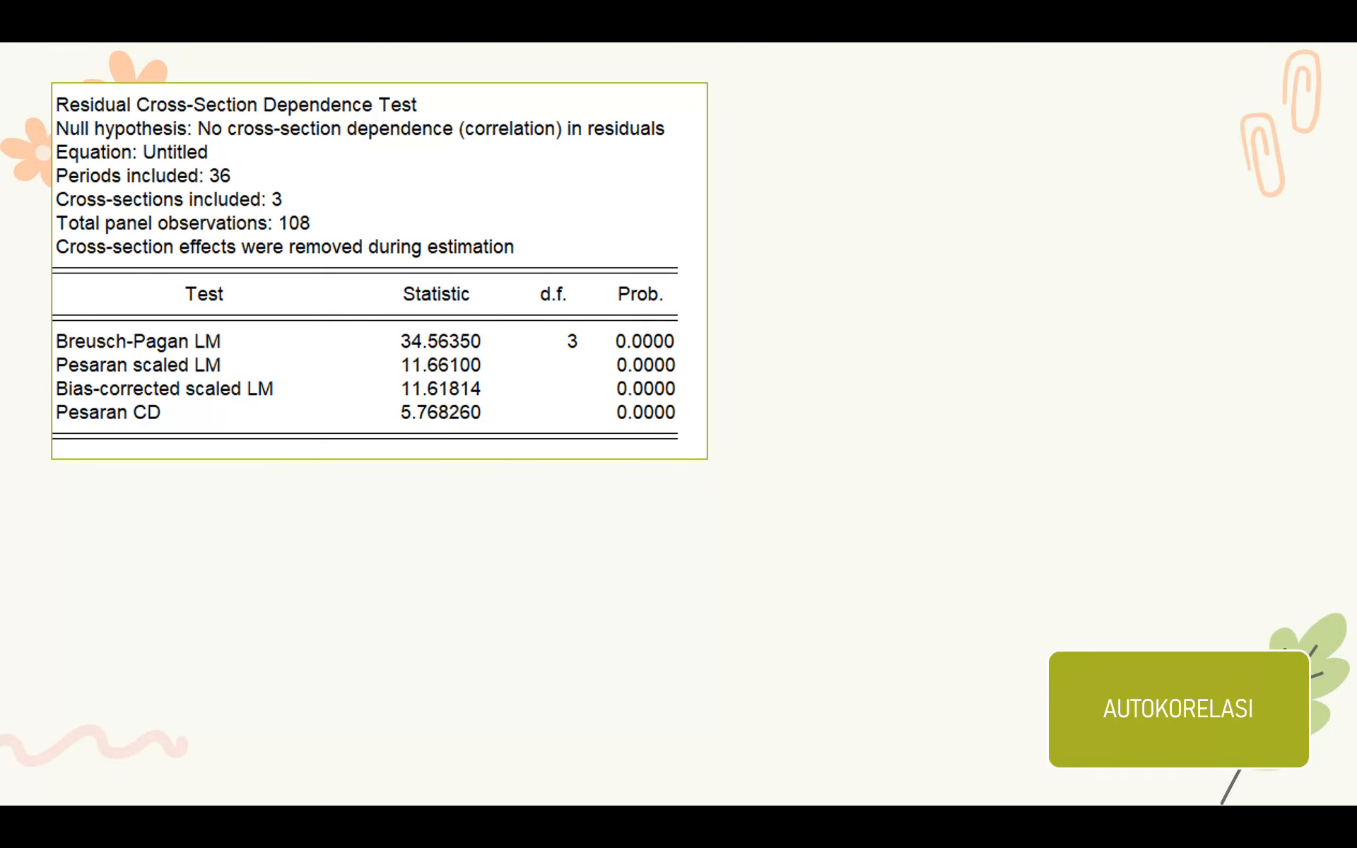
{"action": "key", "text": "Right"}
{"action": "key", "text": "Right"}
{"action": "key", "text": "Right"}
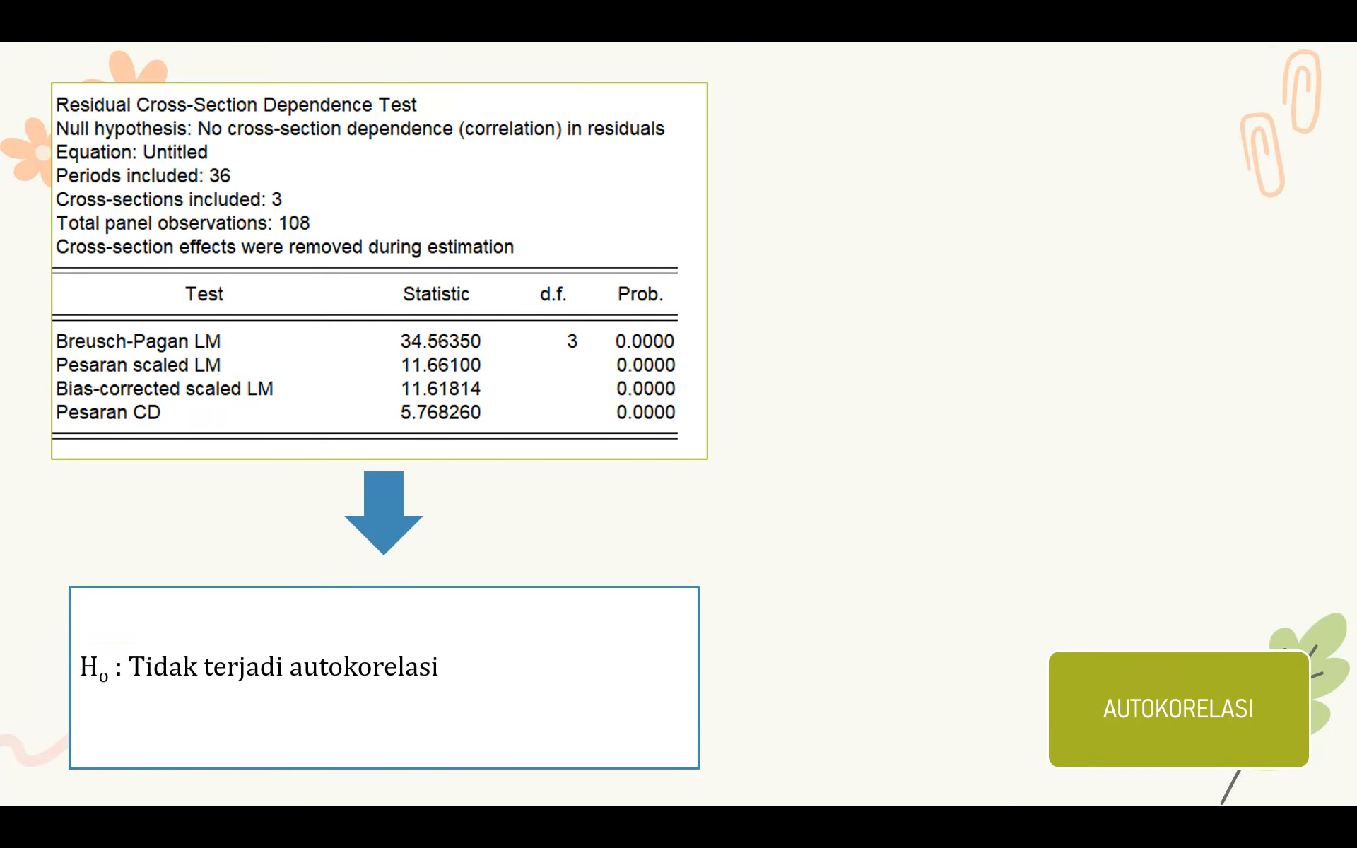
{"action": "key", "text": "Right"}
{"action": "key", "text": "Right"}
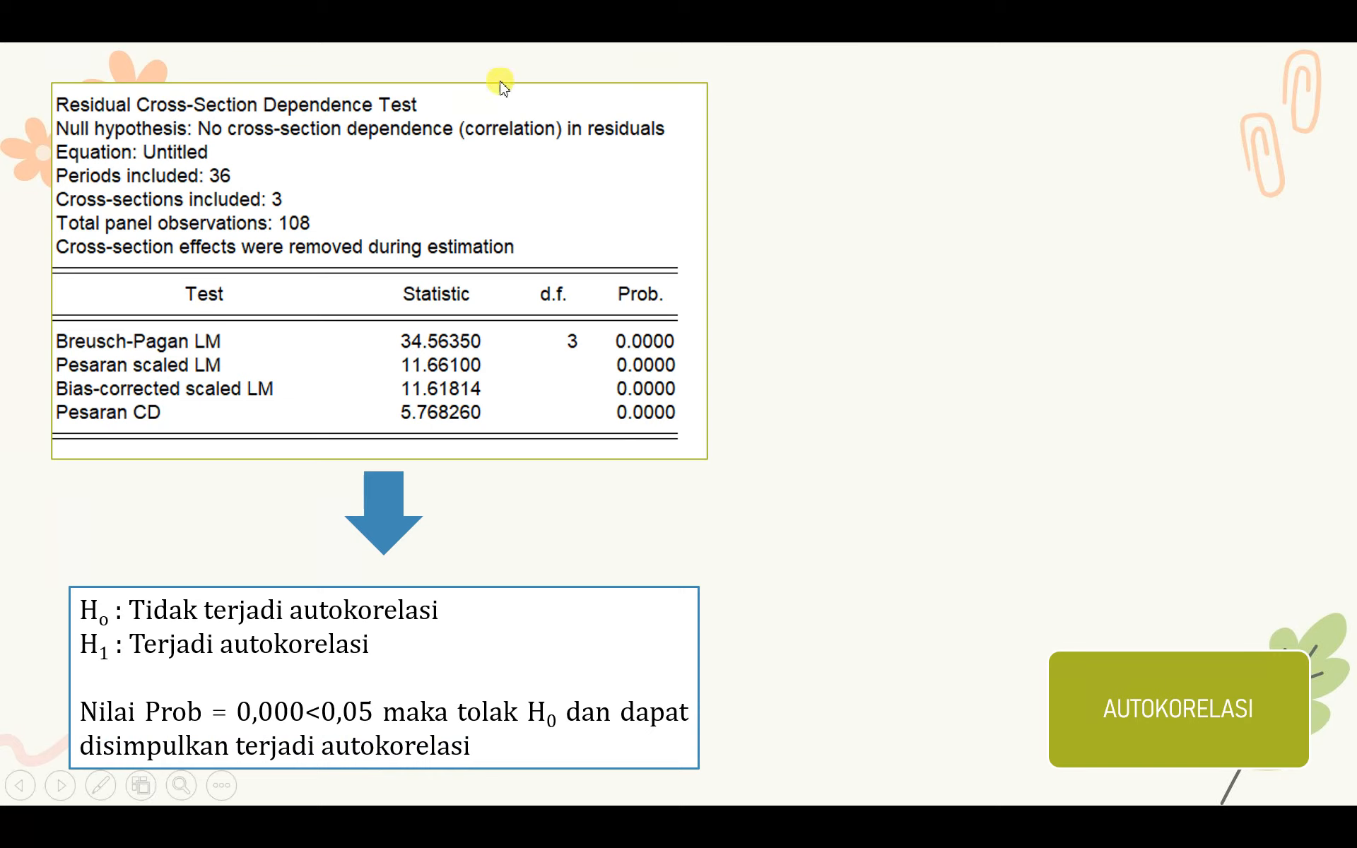